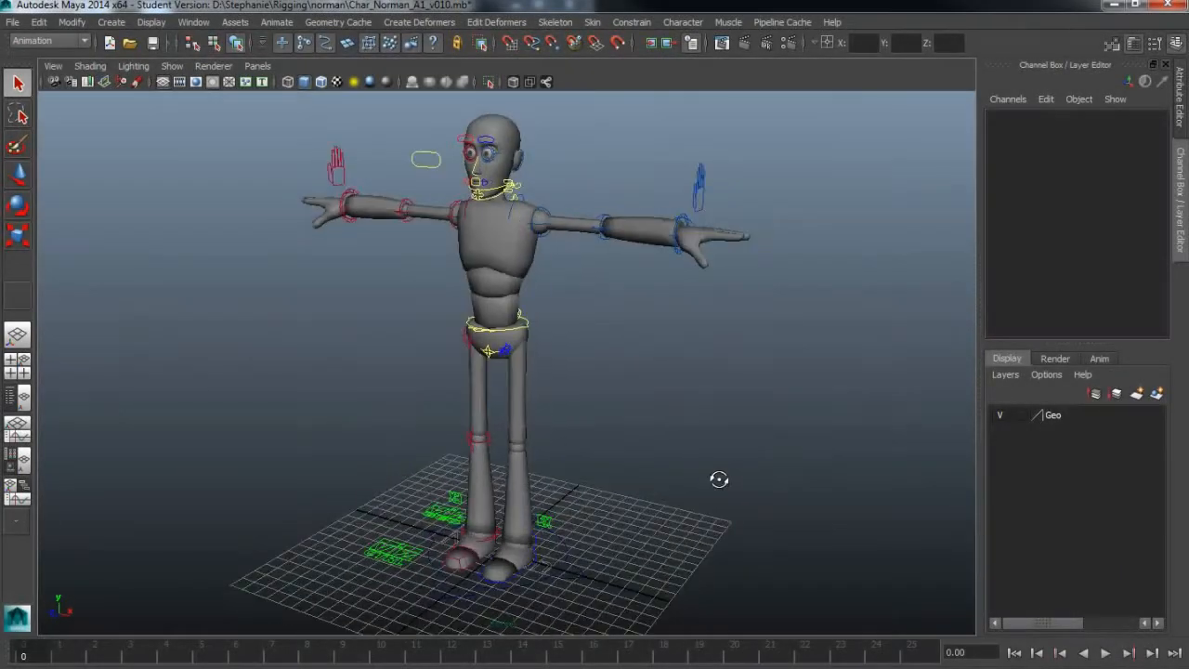
Step: Examine the character's rig and its left and right eye joints in the Hypergraph hierarchy, and minimize the Hypergraph window
{"action": "middle_click_drag", "start_coordinate": [749, 487], "coordinate": [767, 461], "text": "alt"}
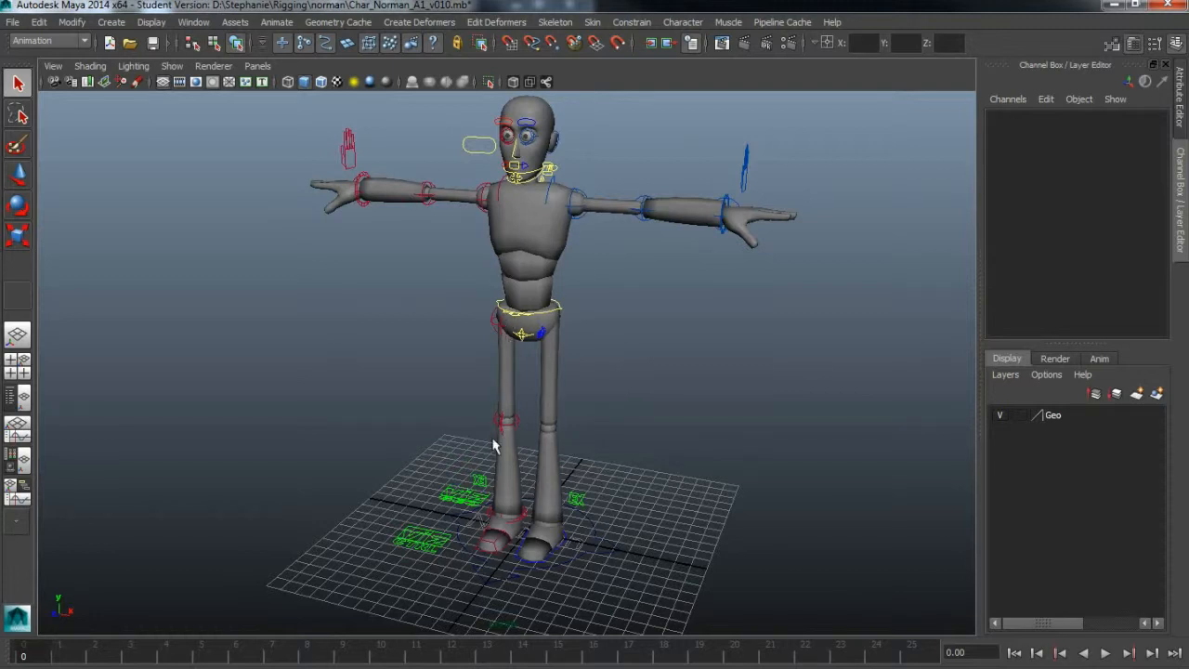
{"action": "right_click_drag", "start_coordinate": [556, 580], "coordinate": [823, 598], "text": "alt"}
{"action": "middle_click_drag", "start_coordinate": [823, 599], "coordinate": [756, 342], "text": "alt"}
{"action": "left_click_drag", "start_coordinate": [756, 341], "coordinate": [743, 325], "text": "alt"}
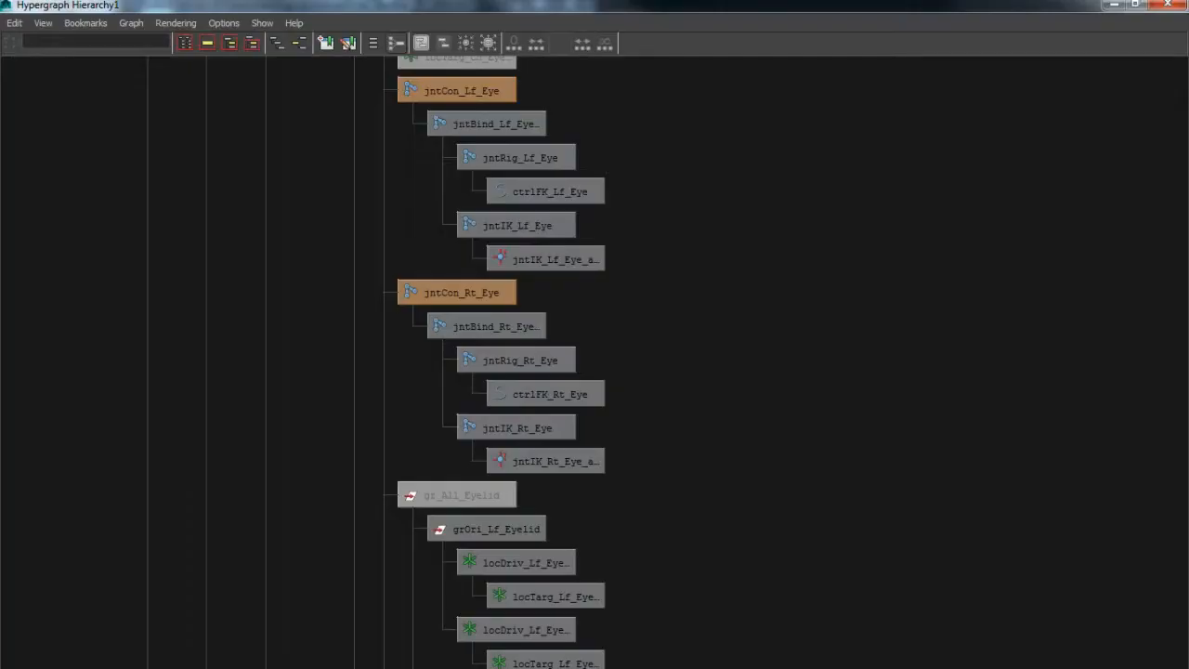
{"action": "left_click", "coordinate": [506, 224]}
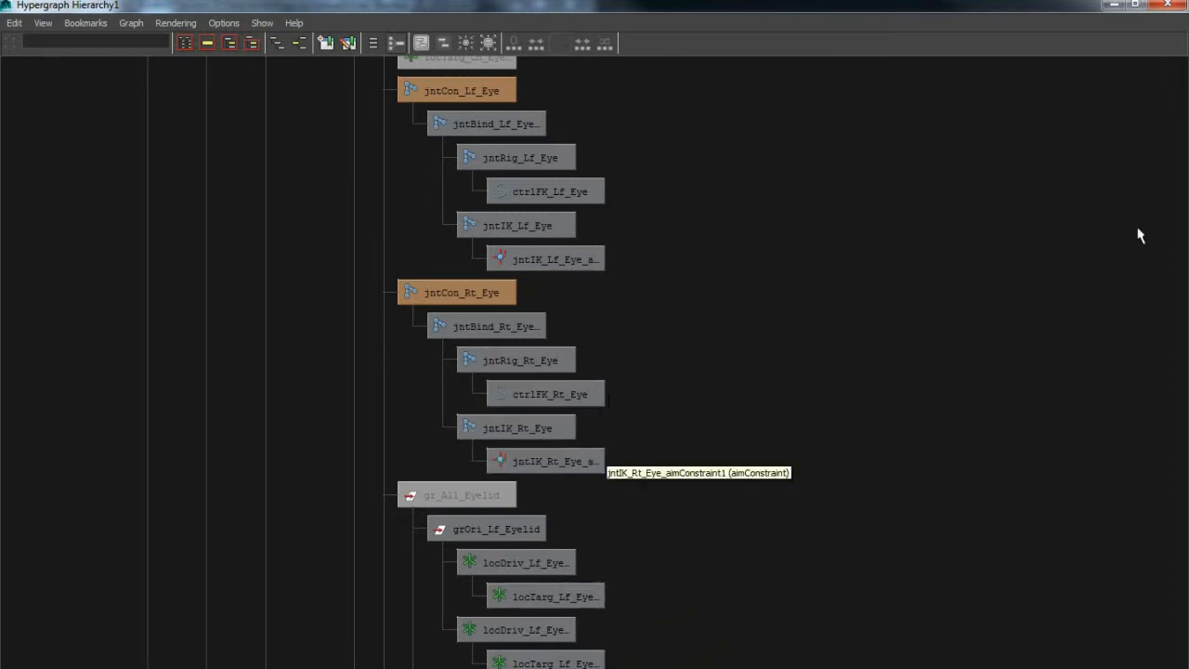
{"action": "left_click", "coordinate": [1113, 5]}
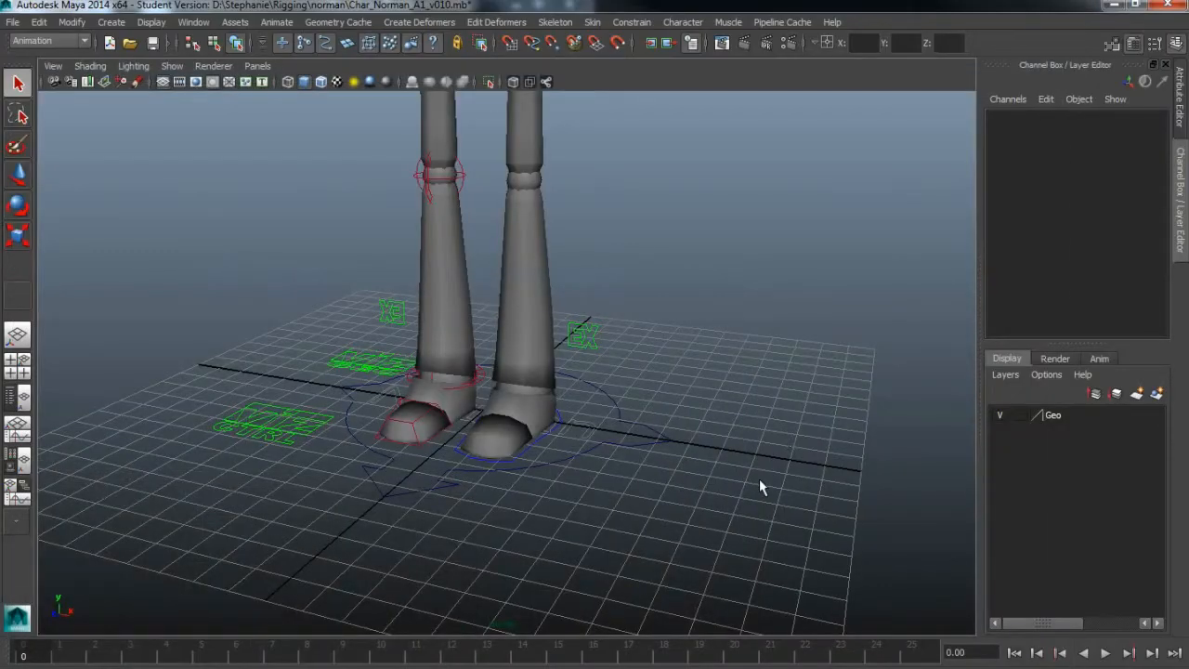
Step: Raise the left foot's IK control about 4.65 units in Y to bend the leg, and deselect it
{"action": "left_click", "coordinate": [561, 420]}
{"action": "left_click_drag", "start_coordinate": [683, 524], "coordinate": [649, 549], "text": "alt"}
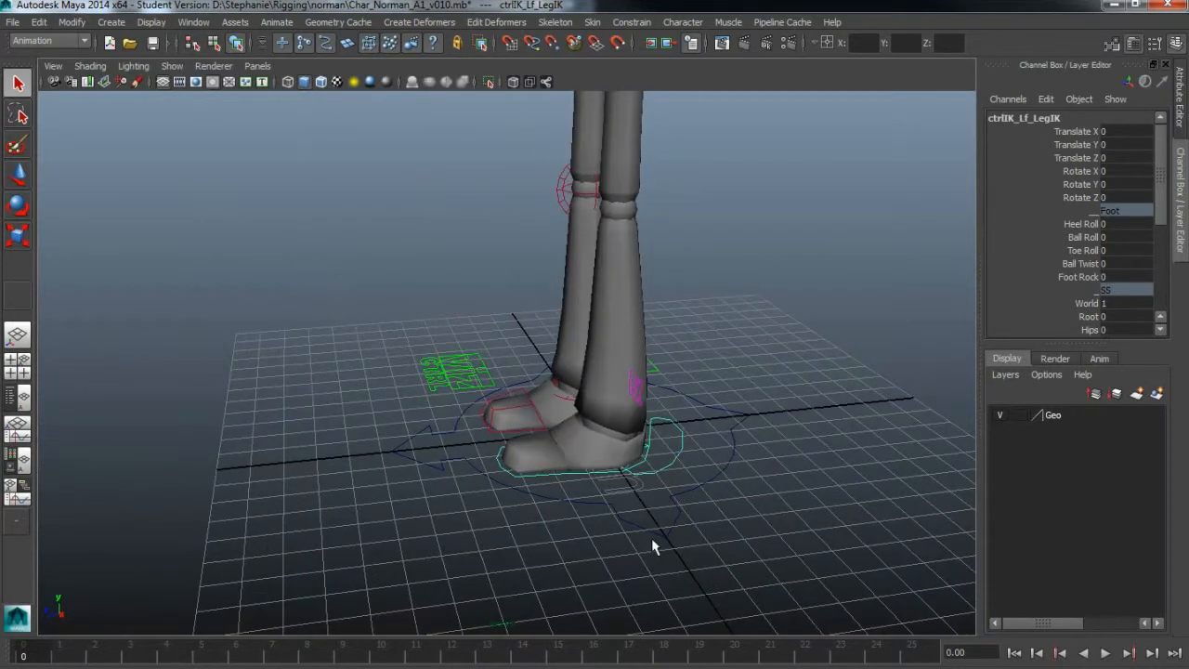
{"action": "key", "text": "w"}
{"action": "left_click_drag", "start_coordinate": [616, 374], "coordinate": [617, 226]}
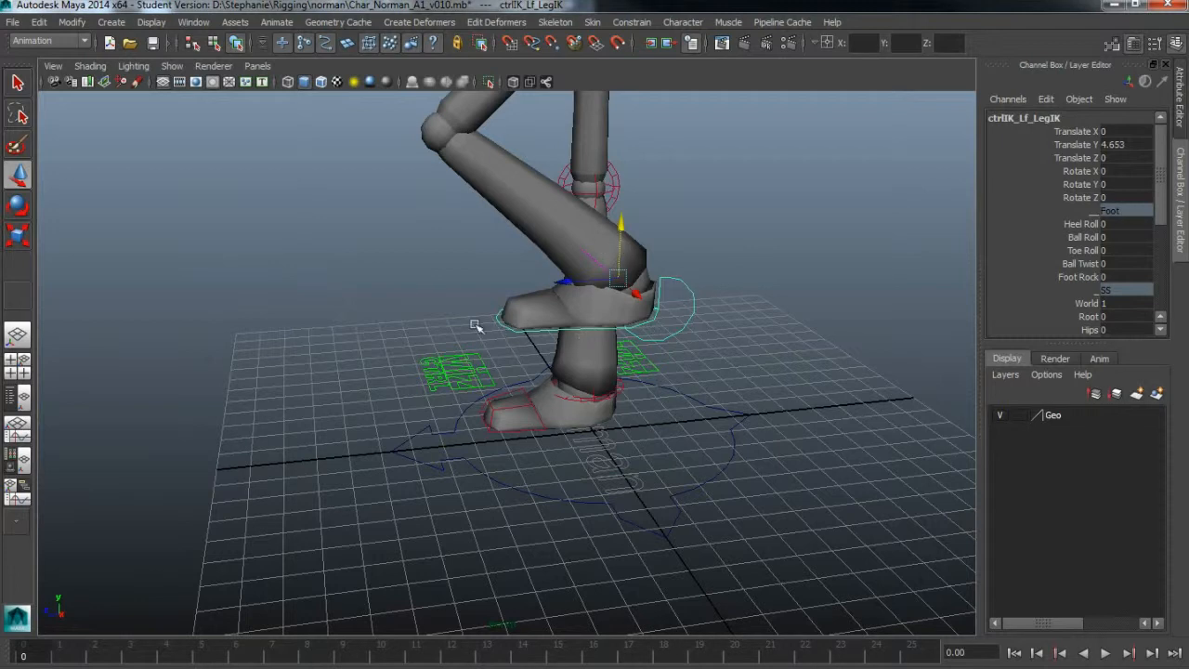
{"action": "left_click_drag", "start_coordinate": [453, 542], "coordinate": [585, 549], "text": "alt"}
{"action": "left_click_drag", "start_coordinate": [681, 456], "coordinate": [665, 599], "text": "alt"}
{"action": "left_click", "coordinate": [588, 204]}
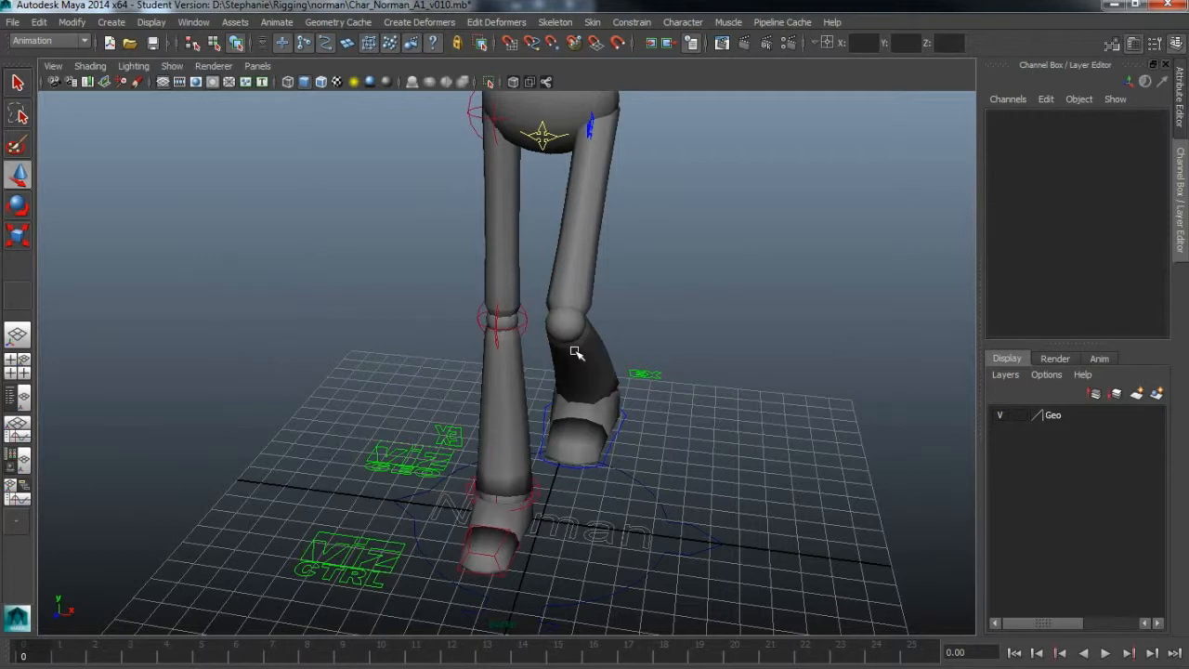
Step: Hide the NURBS curves in the viewport and show them again
{"action": "left_click", "coordinate": [174, 67]}
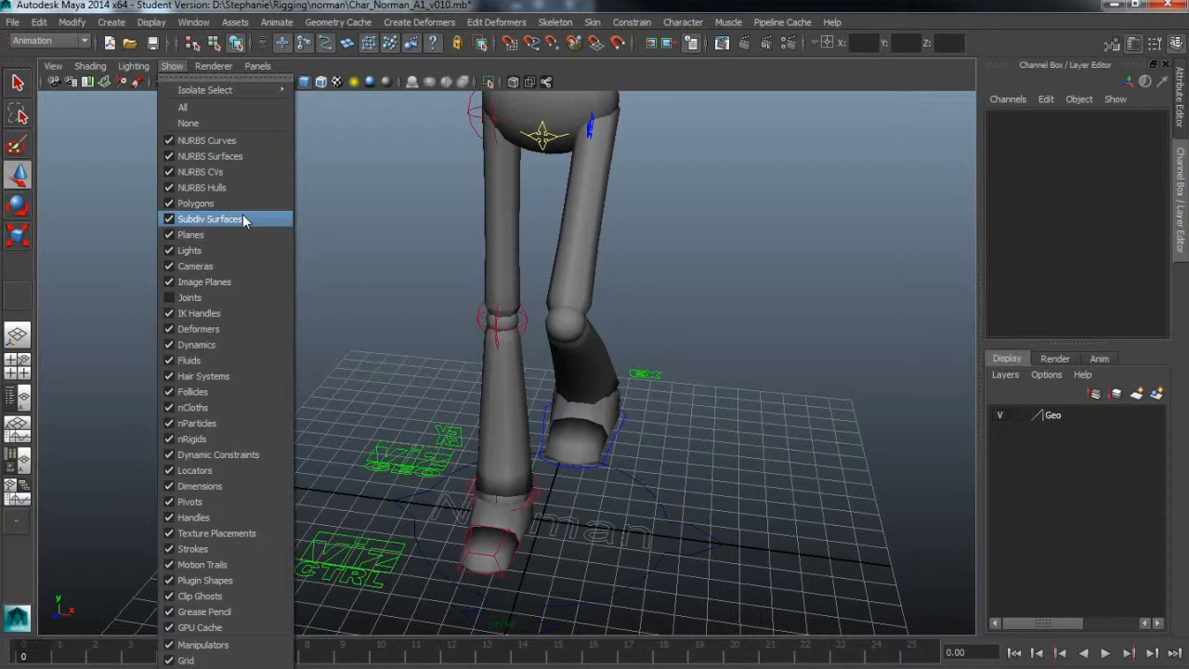
{"action": "left_click", "coordinate": [244, 141]}
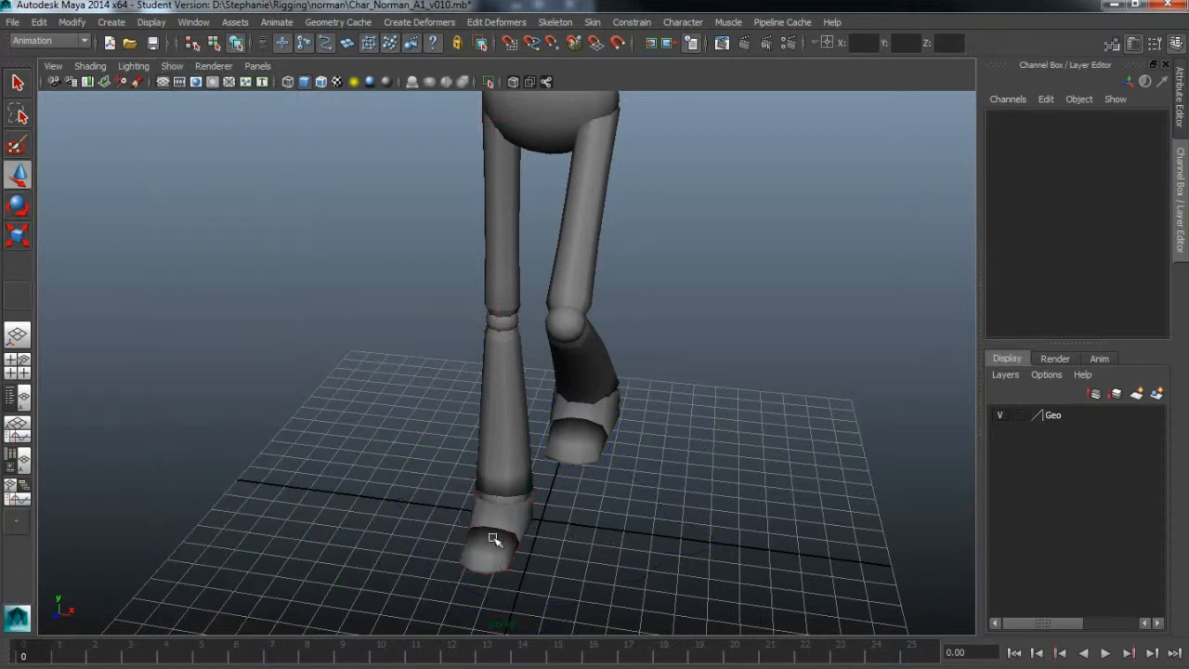
{"action": "left_click", "coordinate": [178, 67]}
{"action": "left_click", "coordinate": [210, 141]}
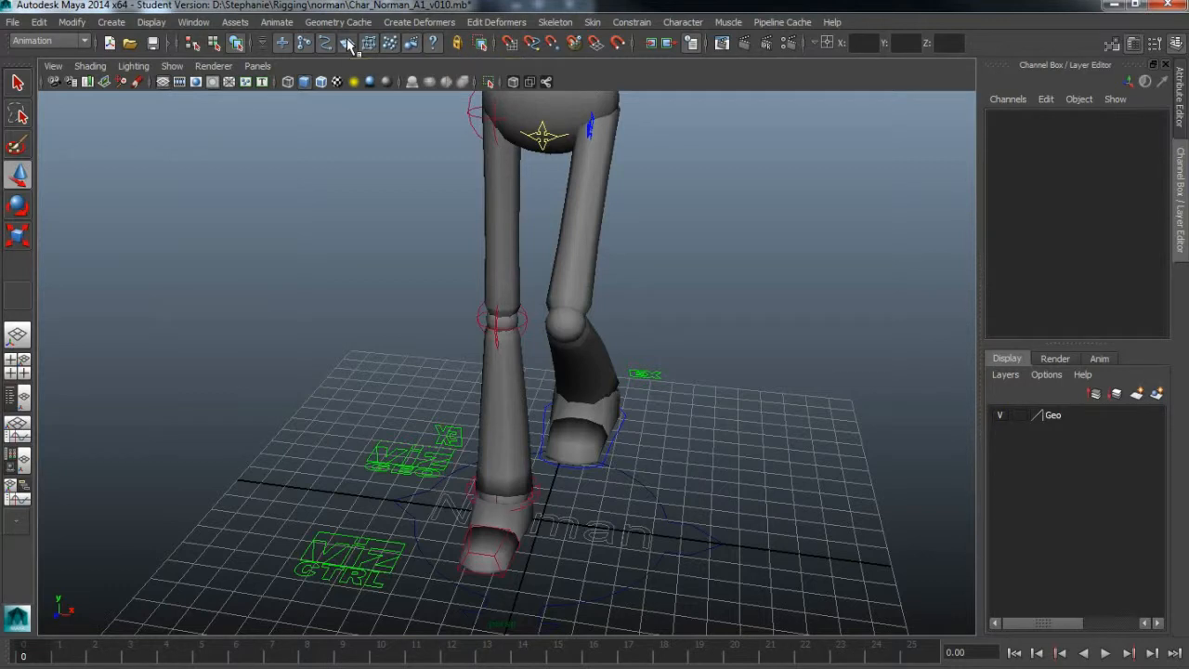
Step: Examine the character's body controls by selecting the spine control and the root control at the waist in turn
{"action": "middle_click_drag", "start_coordinate": [783, 265], "coordinate": [760, 552], "text": "alt"}
{"action": "left_click", "coordinate": [523, 265]}
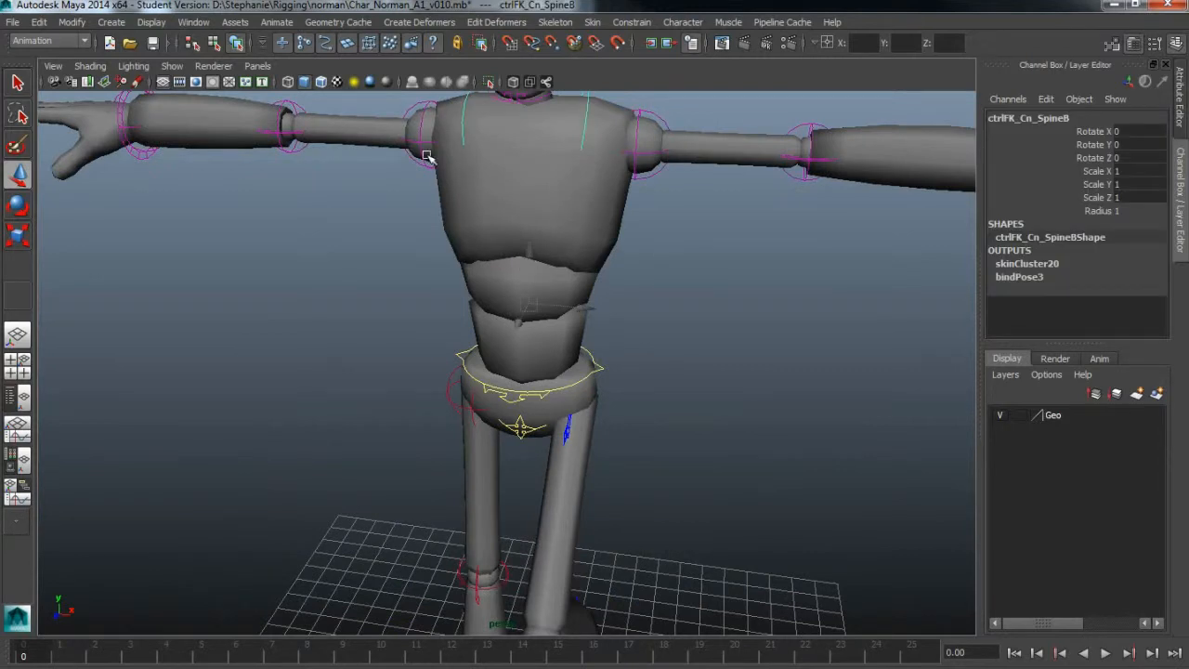
{"action": "left_click", "coordinate": [379, 324]}
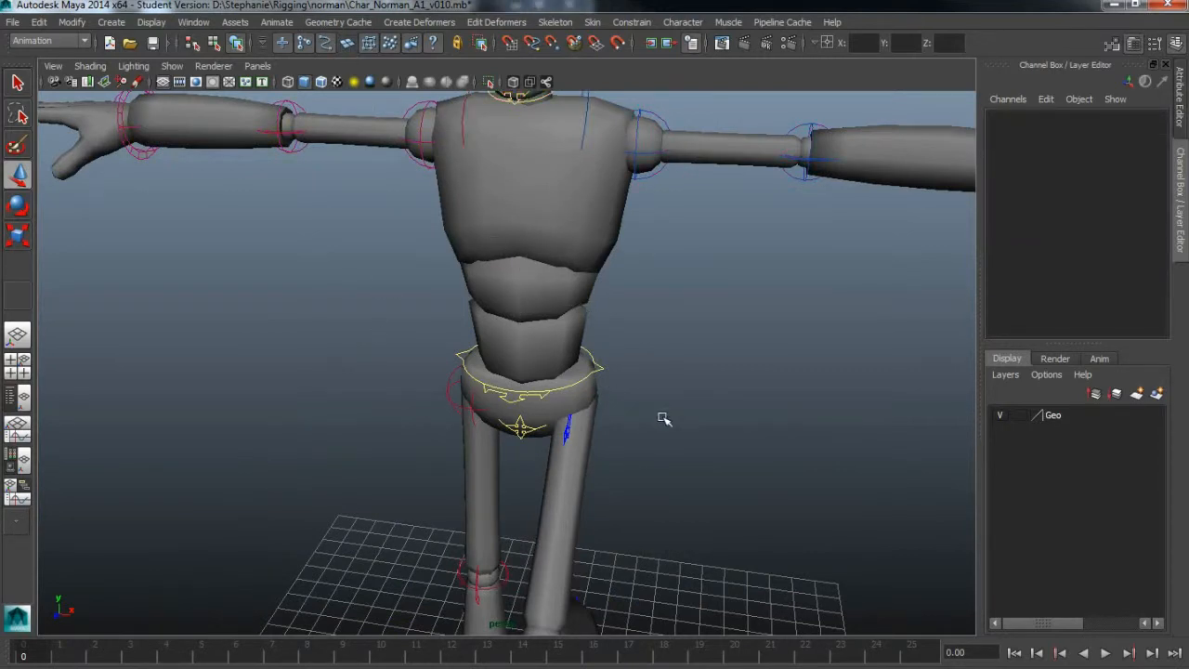
{"action": "left_click", "coordinate": [605, 371]}
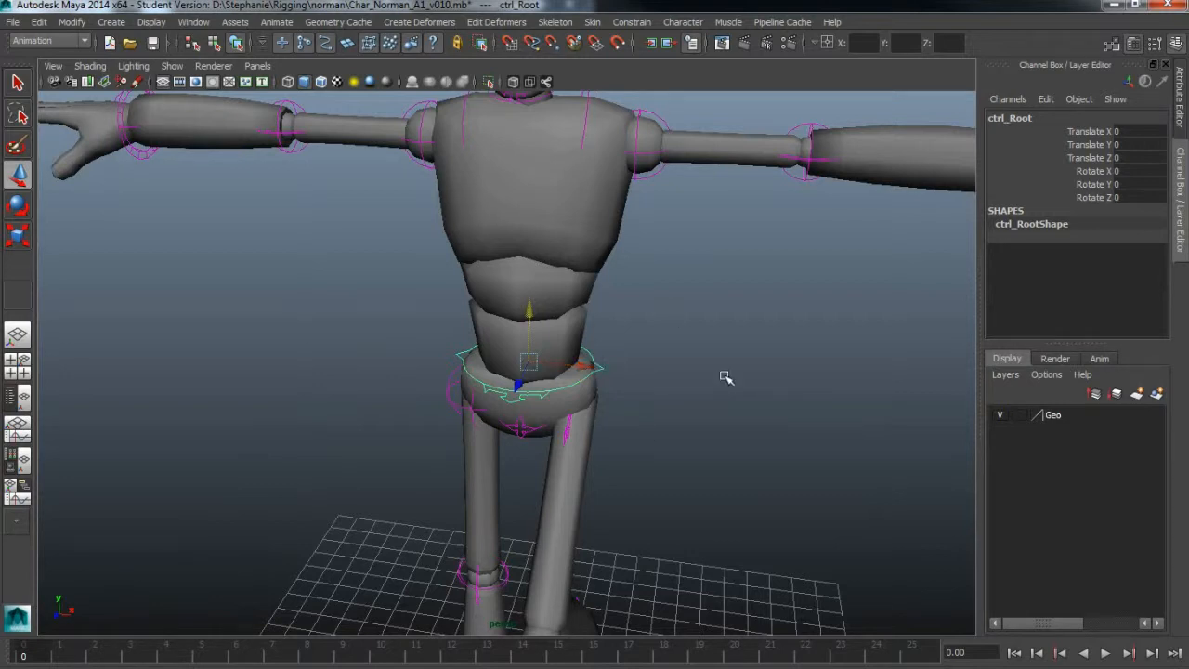
{"action": "scroll", "coordinate": [777, 414], "scroll_direction": "down", "scroll_amount": 8}
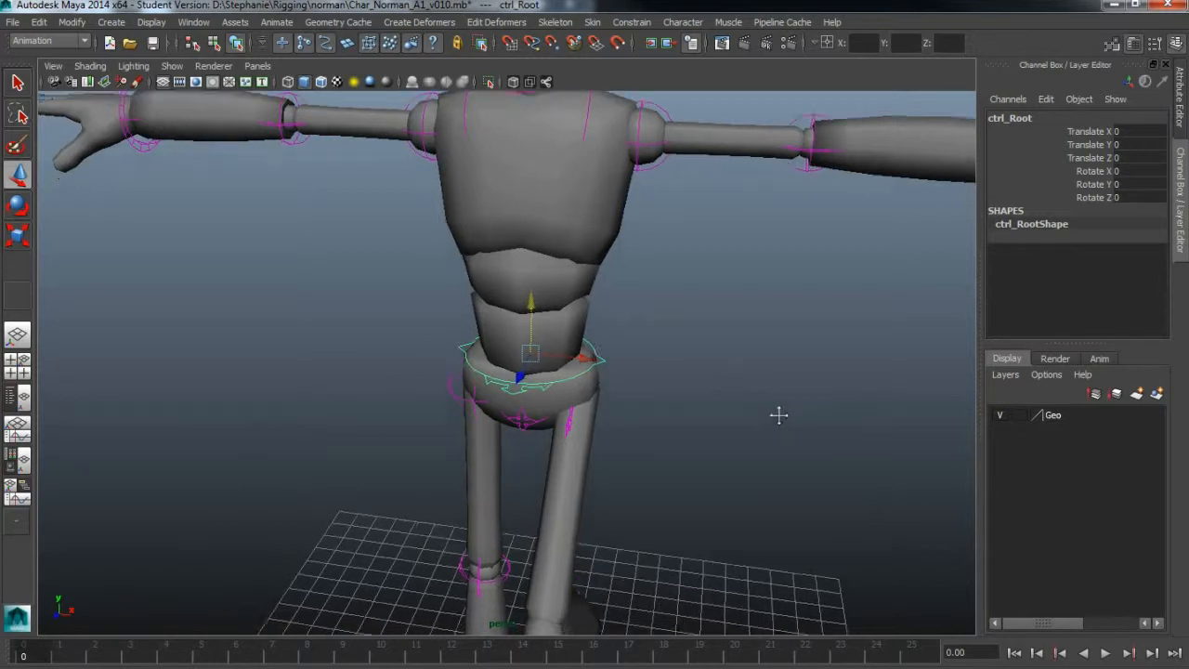
{"action": "left_click_drag", "start_coordinate": [640, 381], "coordinate": [640, 408], "text": "alt"}
{"action": "left_click", "coordinate": [592, 437]}
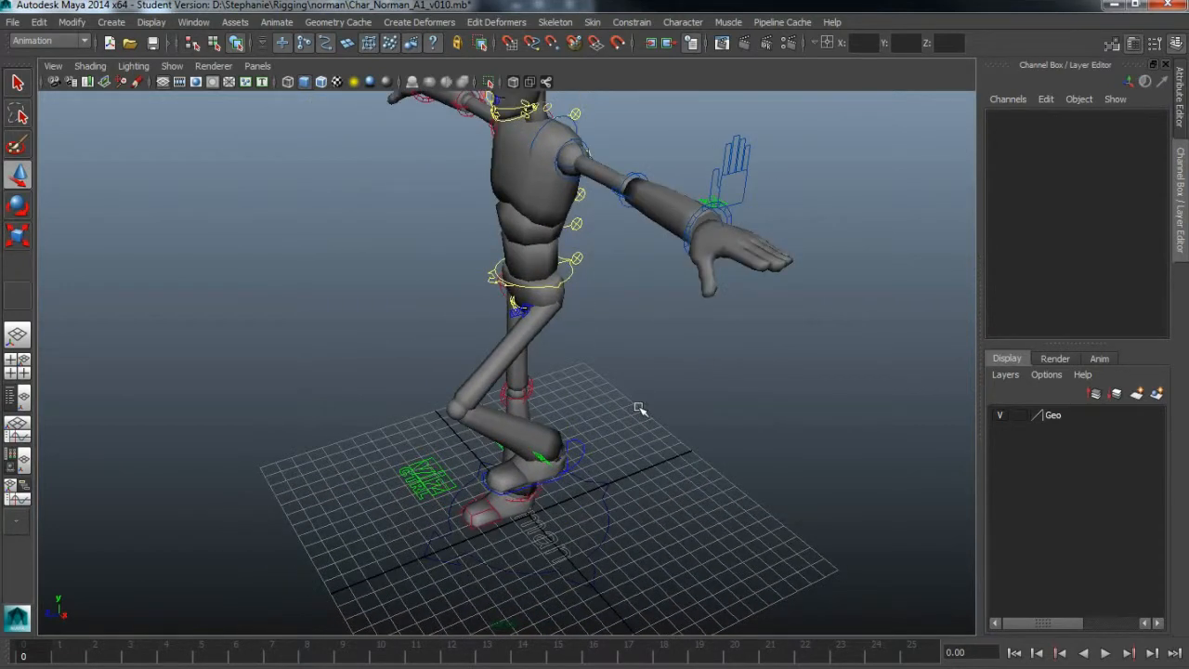
{"action": "left_click_drag", "start_coordinate": [615, 504], "coordinate": [699, 475], "text": "alt"}
{"action": "right_click_drag", "start_coordinate": [640, 485], "coordinate": [809, 487], "text": "alt"}
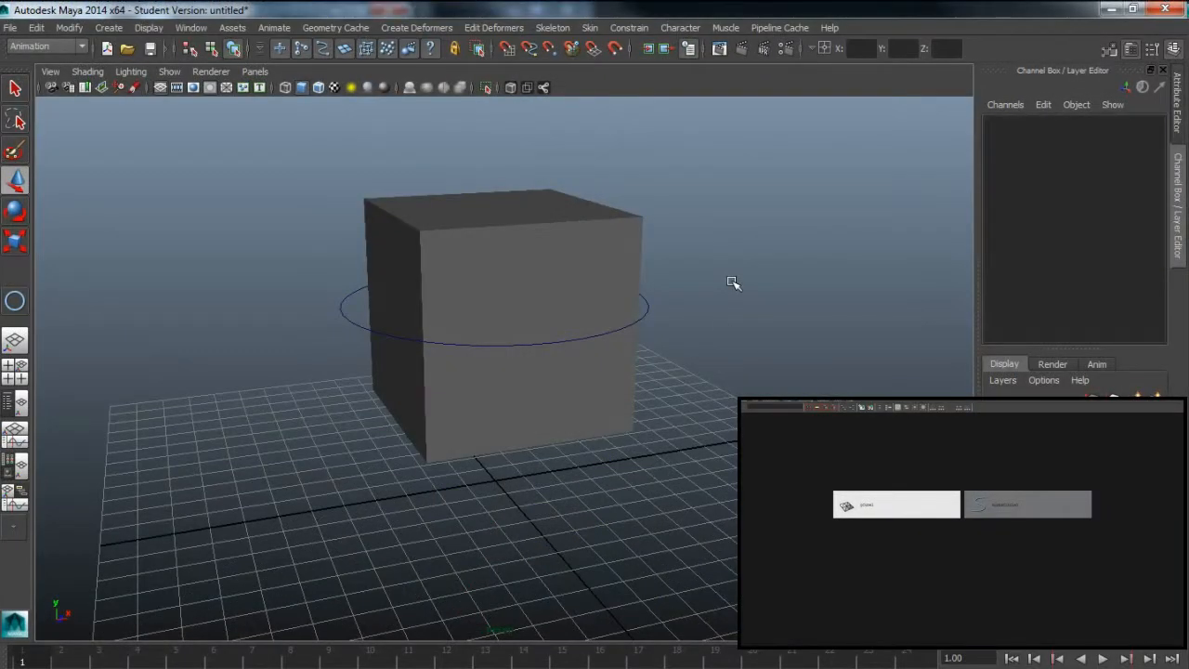
Step: Rename the NURBS circle around the cube as control
{"action": "left_click_drag", "start_coordinate": [569, 515], "coordinate": [555, 487], "text": "alt"}
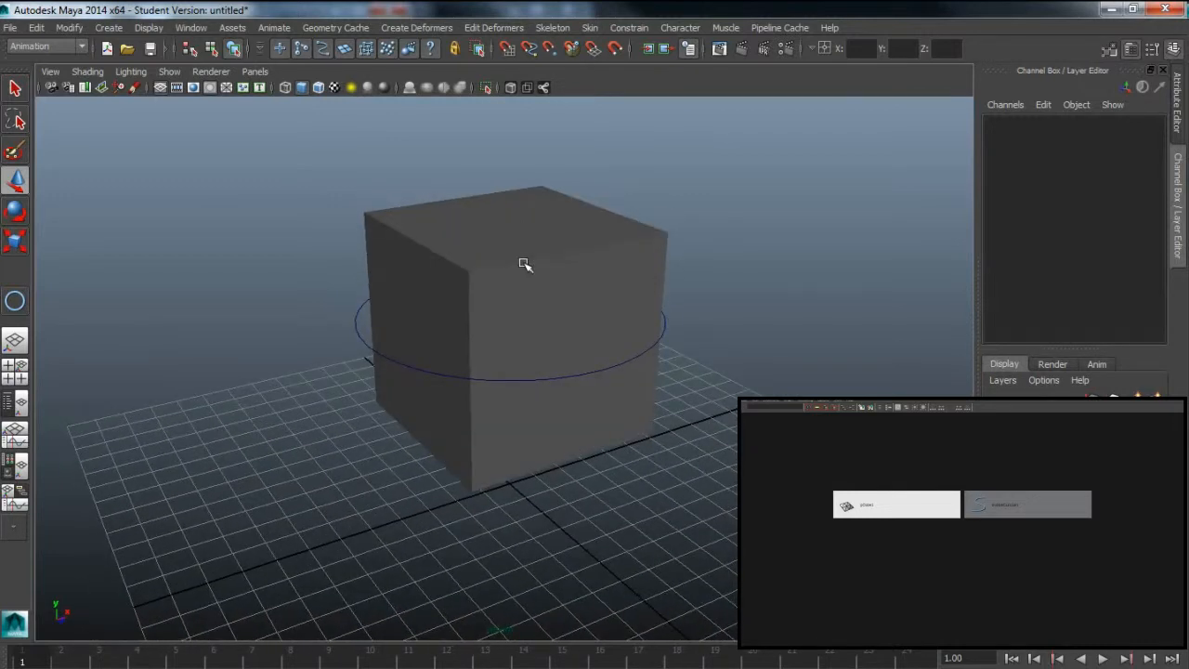
{"action": "left_click", "coordinate": [522, 263]}
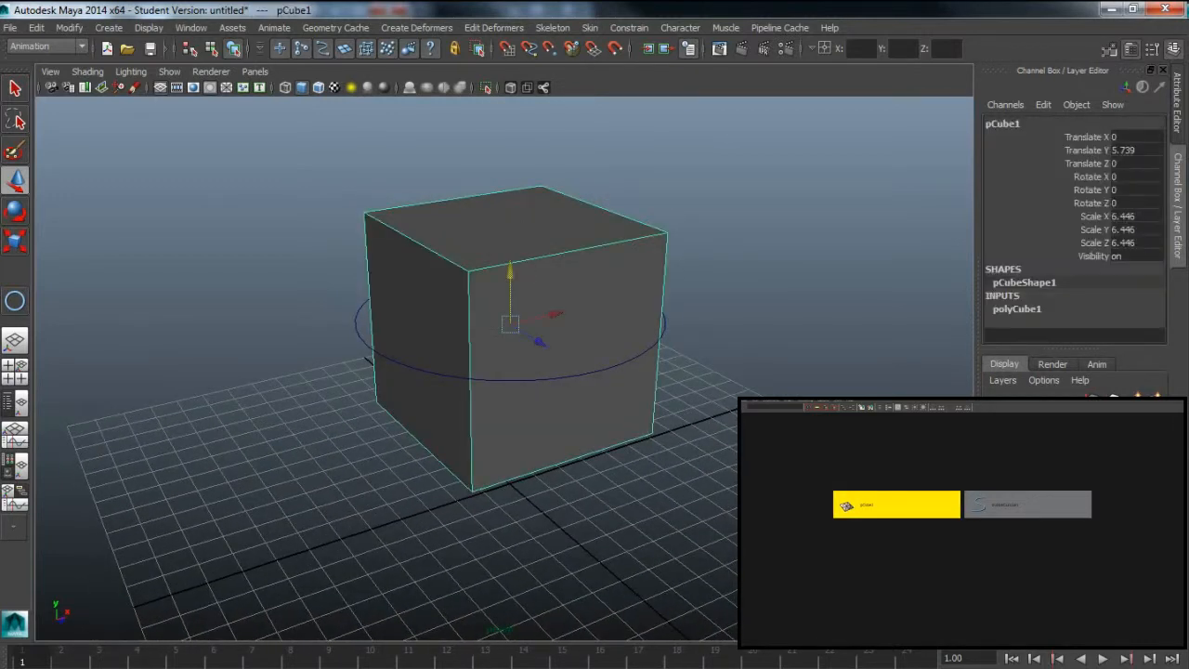
{"action": "left_click", "coordinate": [361, 336]}
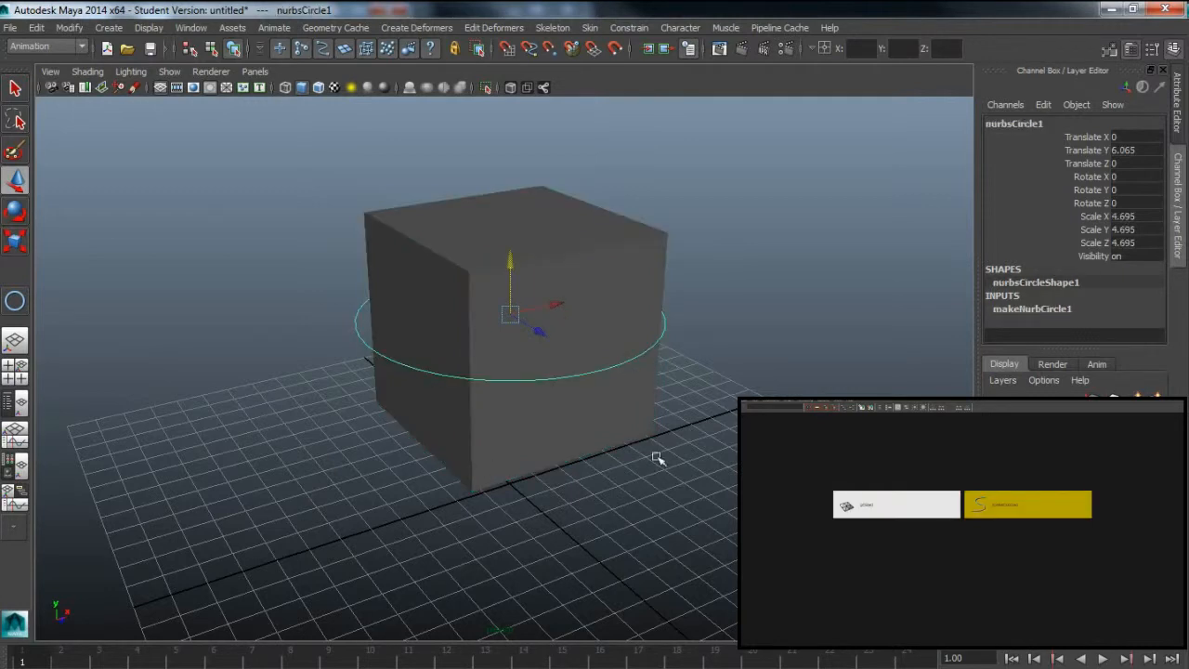
{"action": "double_click", "coordinate": [1027, 126]}
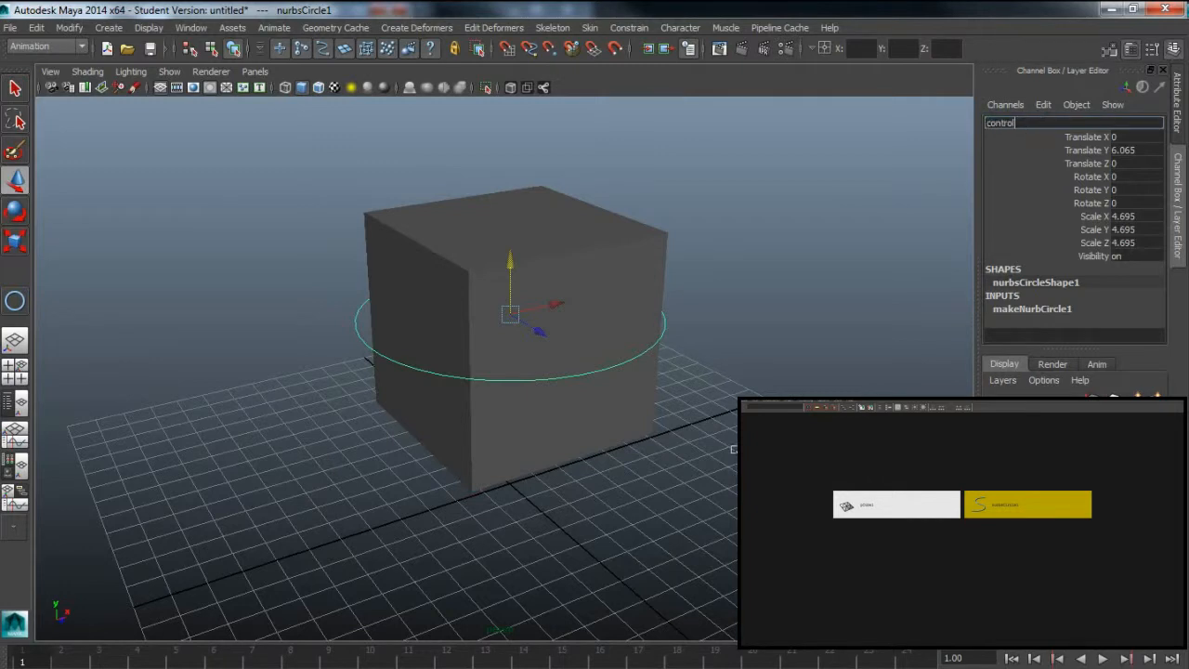
{"action": "left_click", "coordinate": [732, 448]}
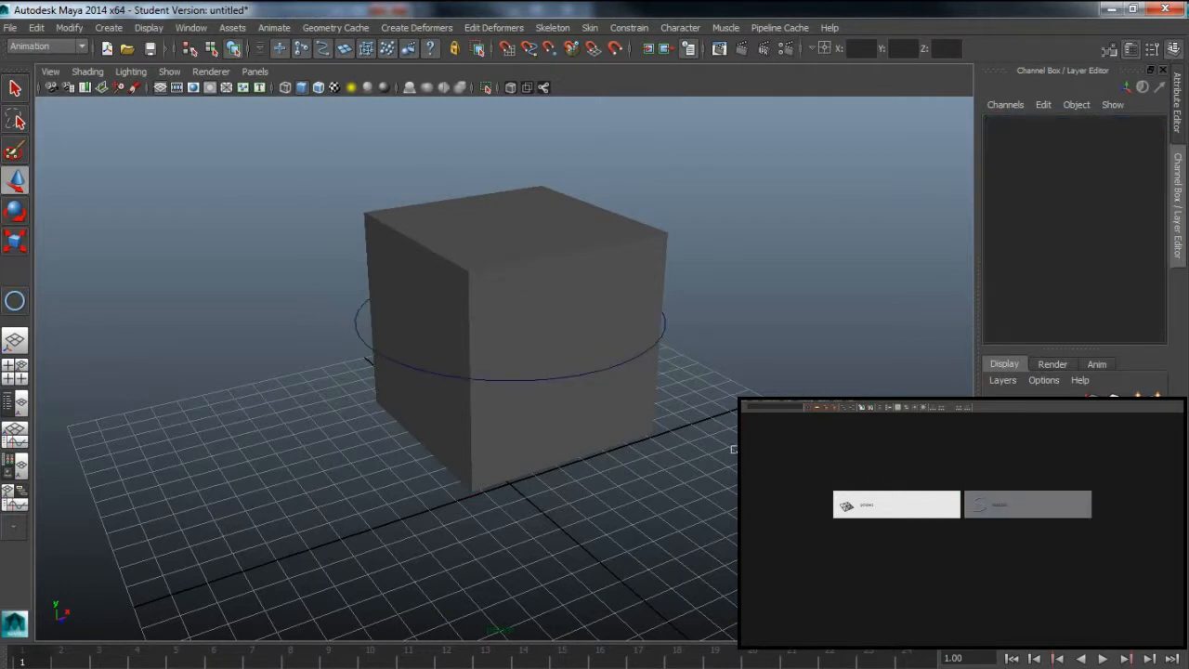
Step: Compare the separate transform channels of the control circle and the cube by selecting them alternately
{"action": "left_click", "coordinate": [359, 329]}
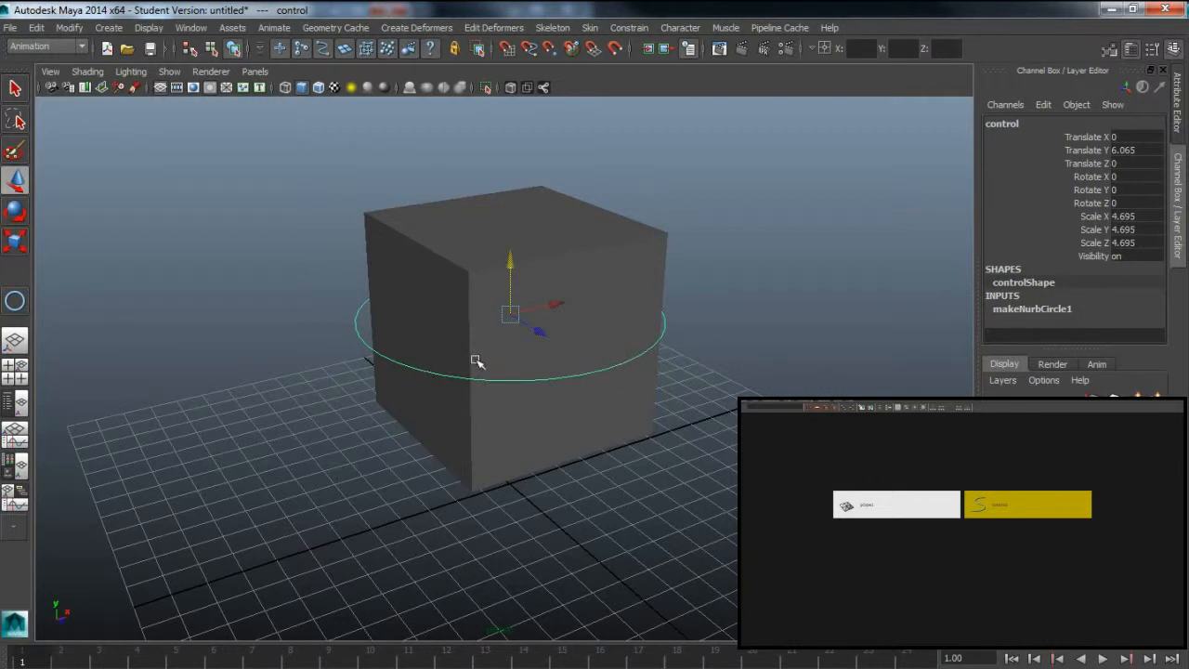
{"action": "left_click", "coordinate": [456, 296]}
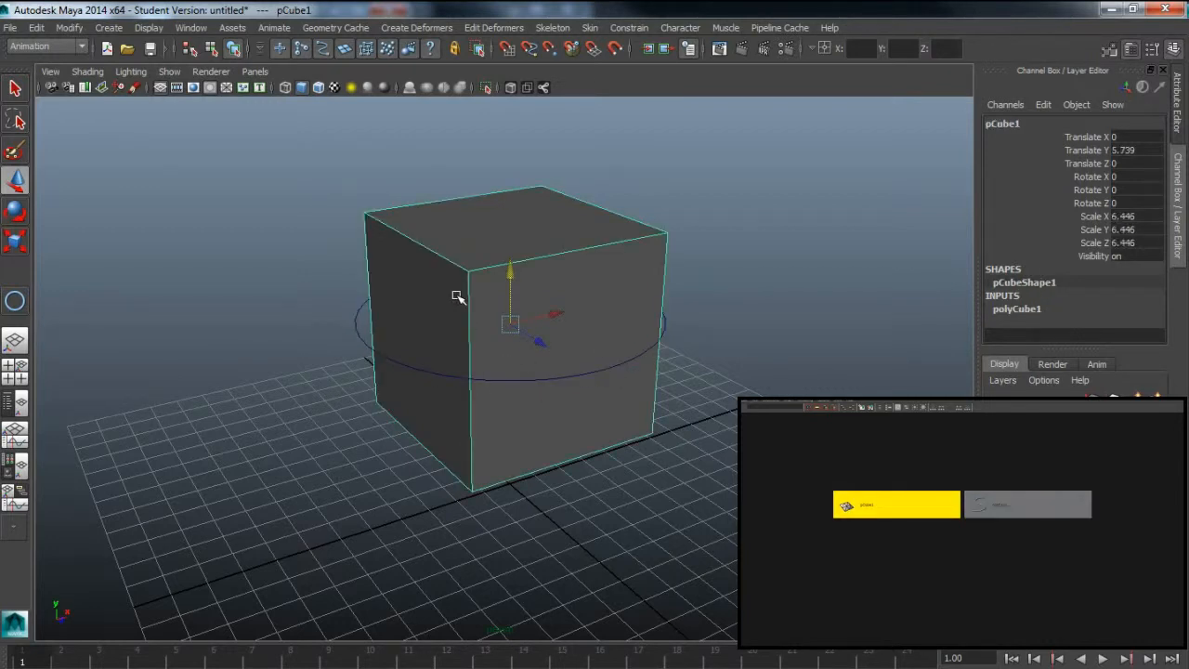
{"action": "left_click", "coordinate": [358, 330]}
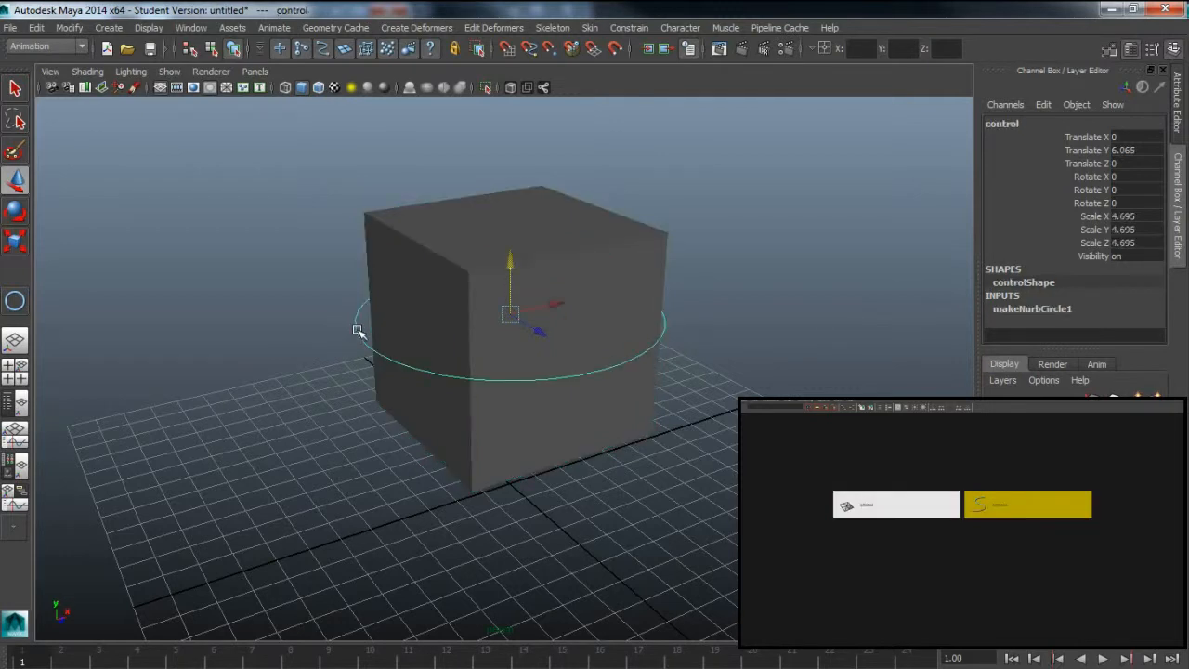
{"action": "left_click", "coordinate": [444, 259]}
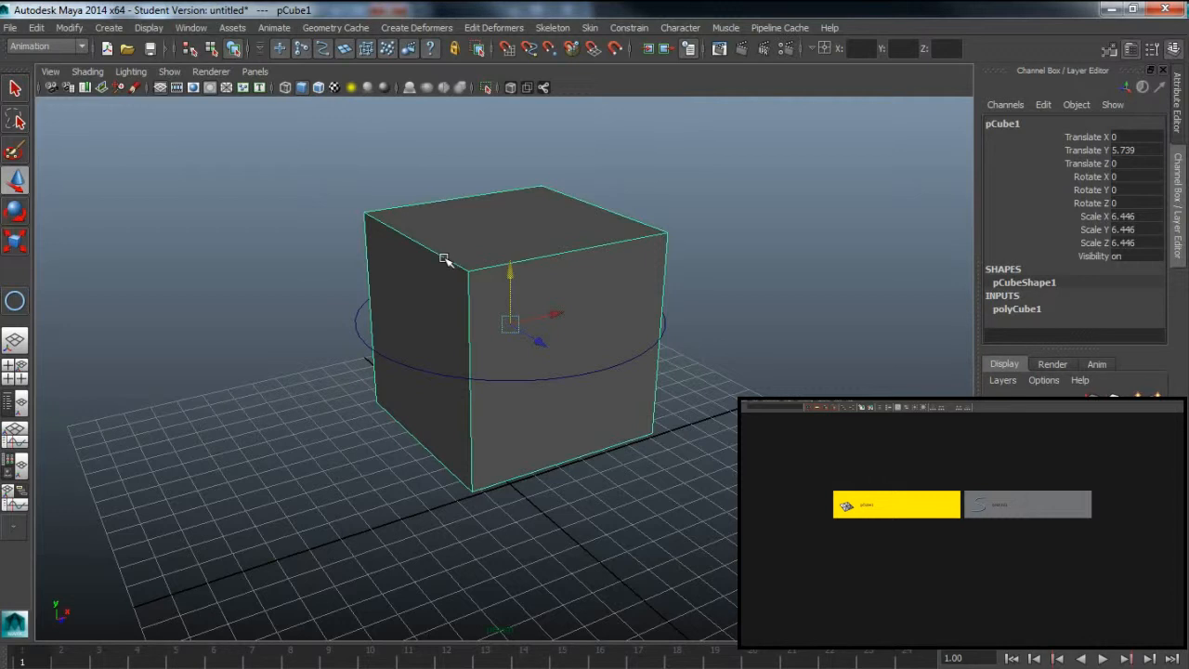
{"action": "left_click_drag", "start_coordinate": [266, 504], "coordinate": [306, 456], "text": "alt"}
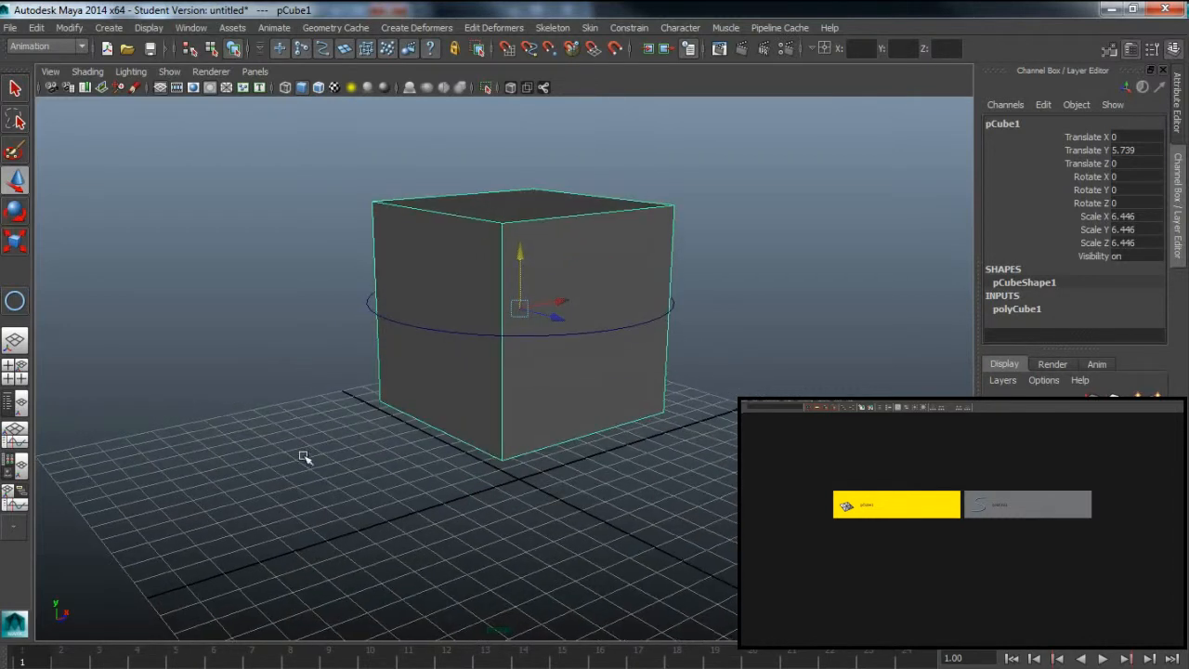
{"action": "left_click", "coordinate": [367, 306]}
{"action": "left_click_drag", "start_coordinate": [337, 417], "coordinate": [300, 479], "text": "alt"}
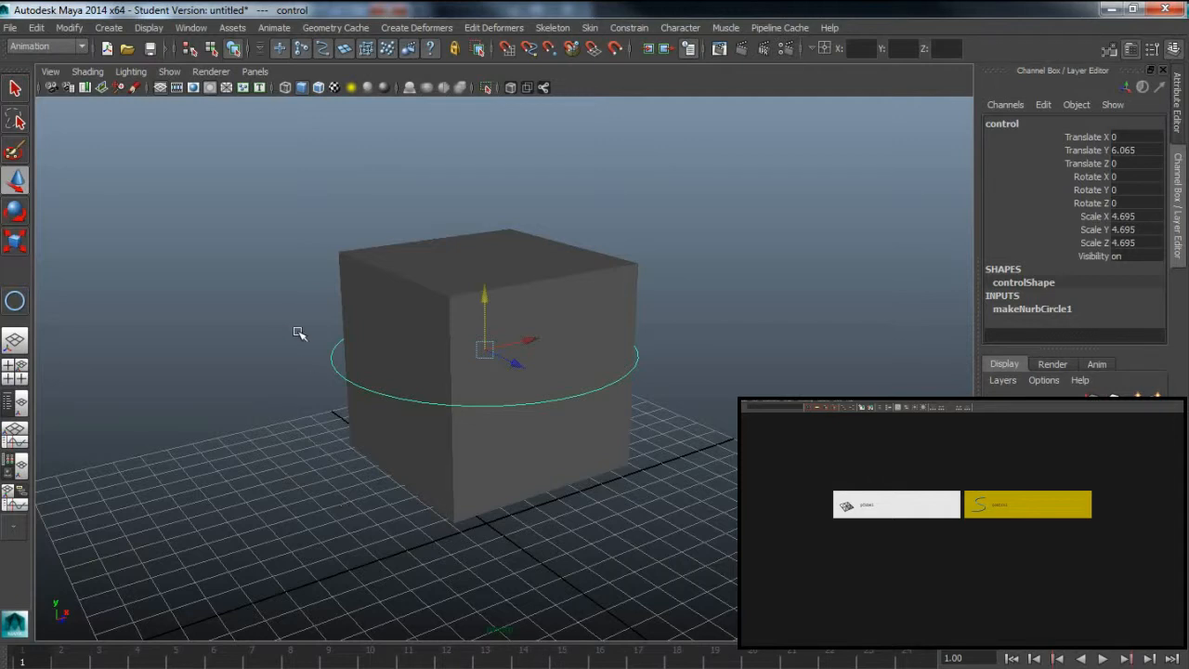
Step: Parent-constrain the cube to the control circle with Maintain offset on, all translate and rotate axes, and weight 1
{"action": "left_click", "coordinate": [306, 365]}
{"action": "left_click", "coordinate": [341, 373]}
{"action": "left_click", "coordinate": [429, 277], "text": "shift"}
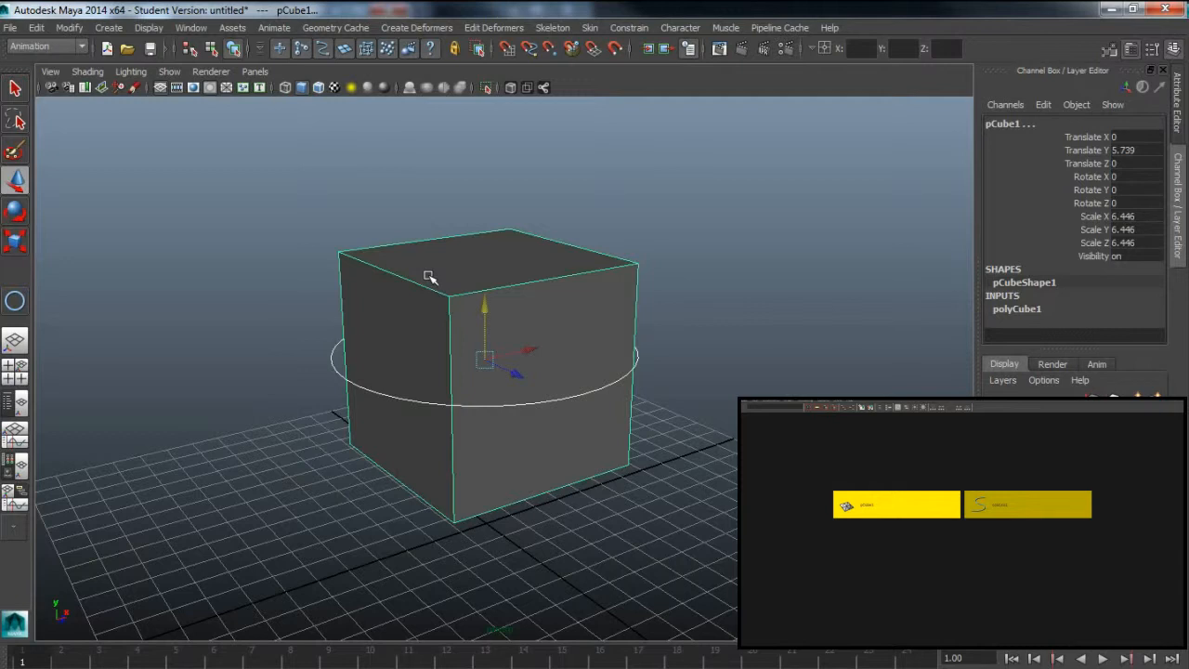
{"action": "left_click", "coordinate": [631, 28]}
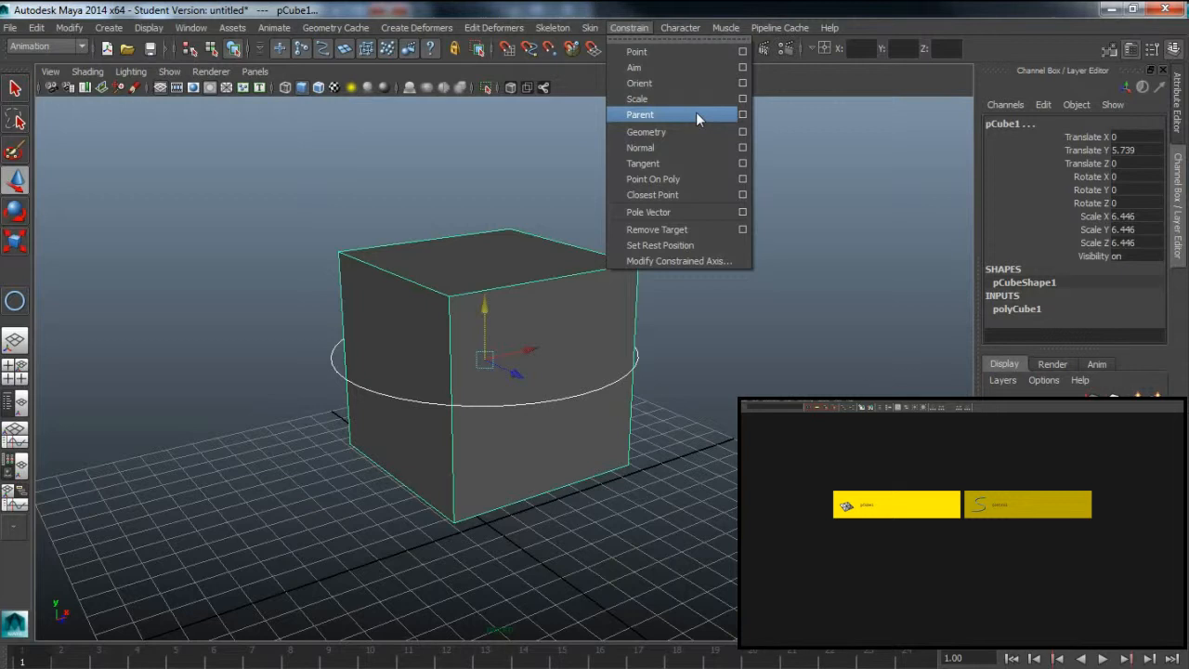
{"action": "left_click", "coordinate": [741, 116]}
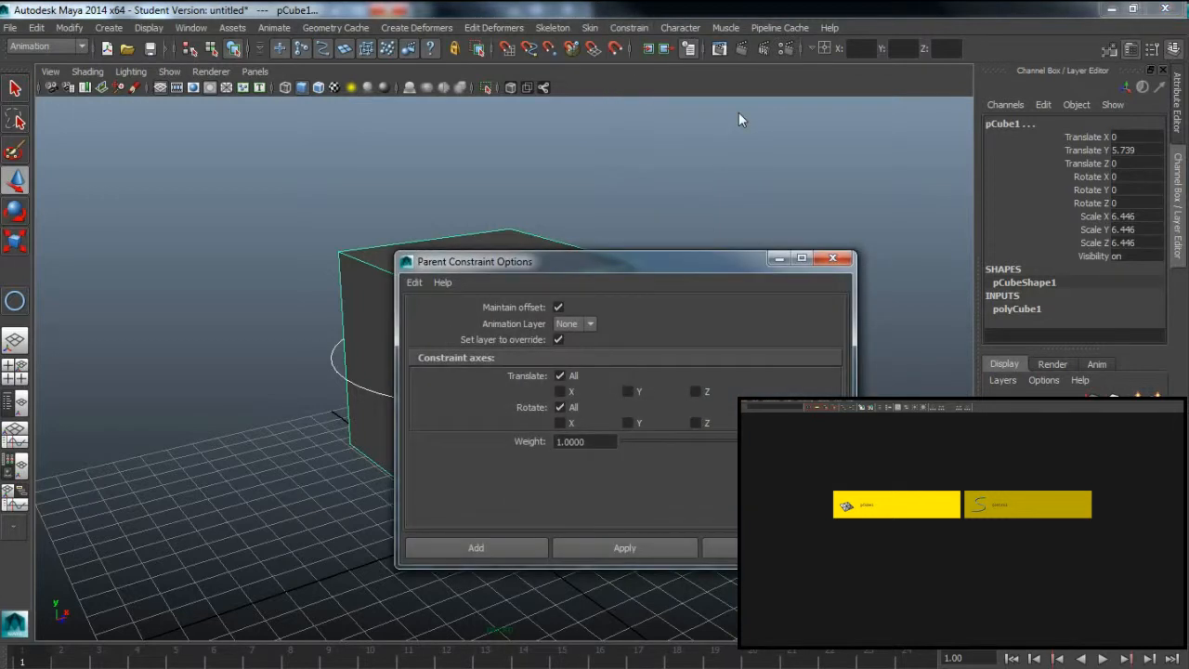
{"action": "left_click_drag", "start_coordinate": [664, 261], "coordinate": [952, 102]}
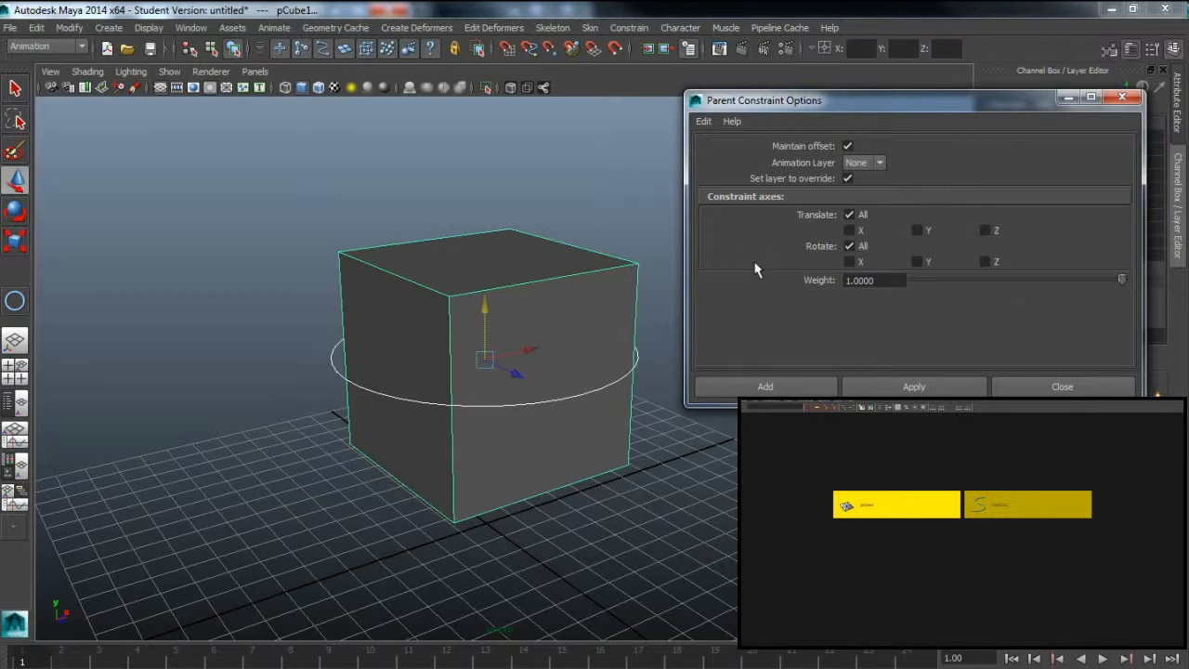
{"action": "left_click", "coordinate": [847, 146]}
{"action": "left_click", "coordinate": [800, 386]}
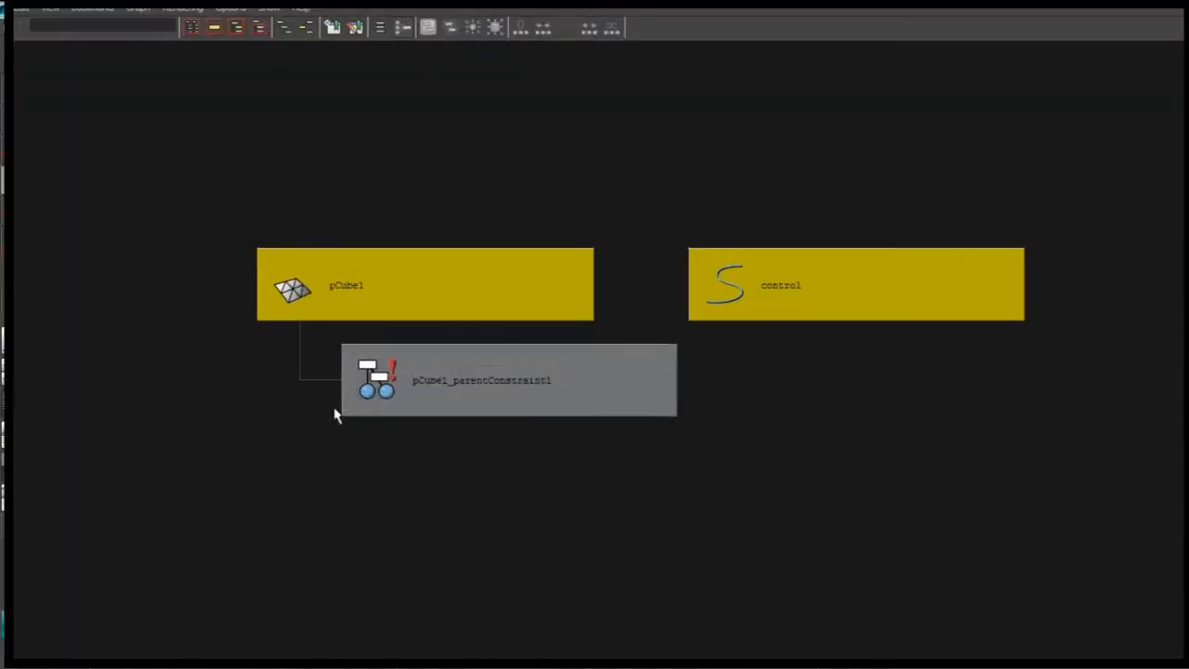
Step: Inspect the cube's parent constraint node in the Hypergraph and the cube's constrained Translate Y channel
{"action": "left_click", "coordinate": [918, 548]}
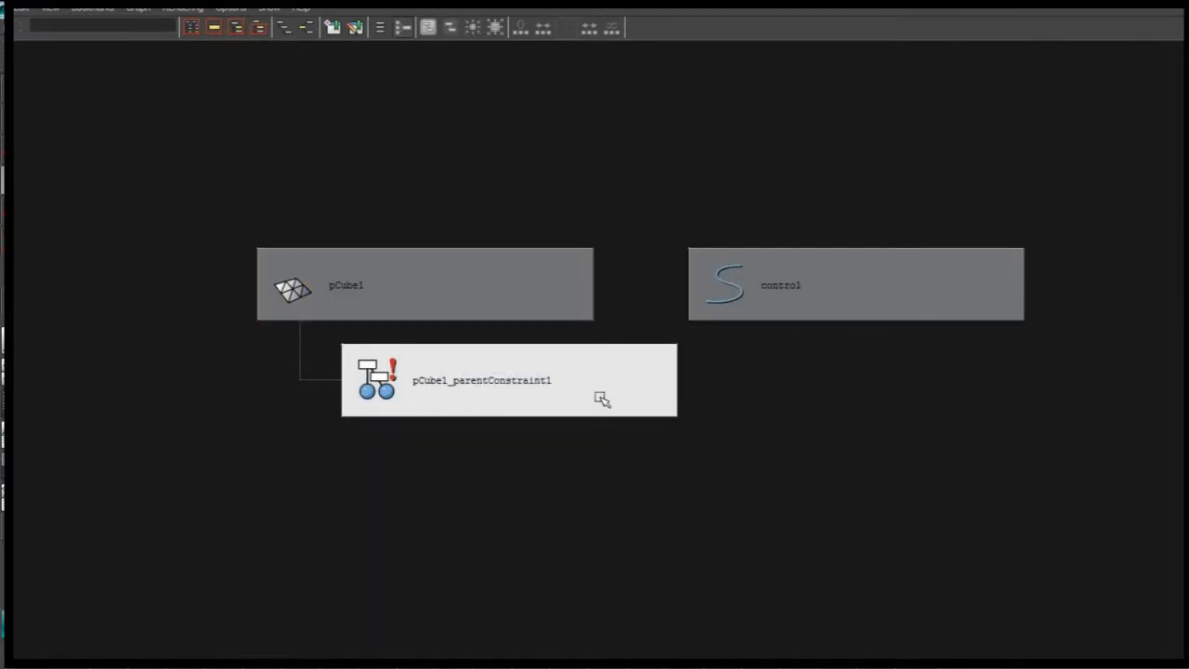
{"action": "left_click", "coordinate": [468, 398]}
{"action": "left_click", "coordinate": [342, 271]}
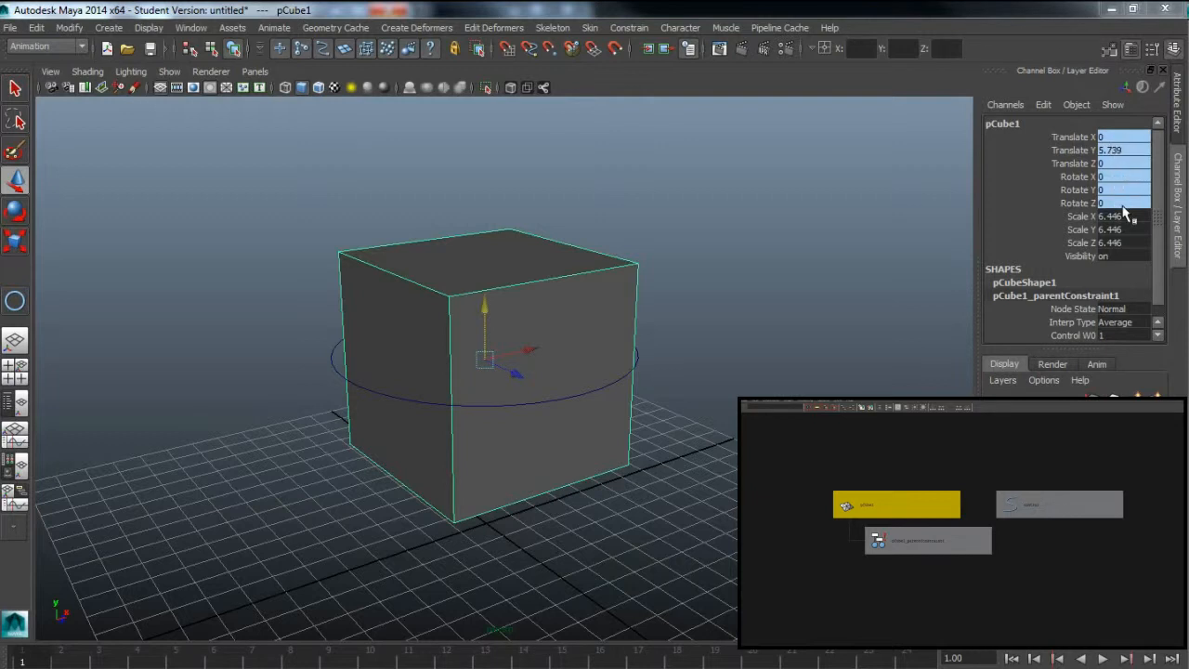
{"action": "left_click", "coordinate": [1073, 150]}
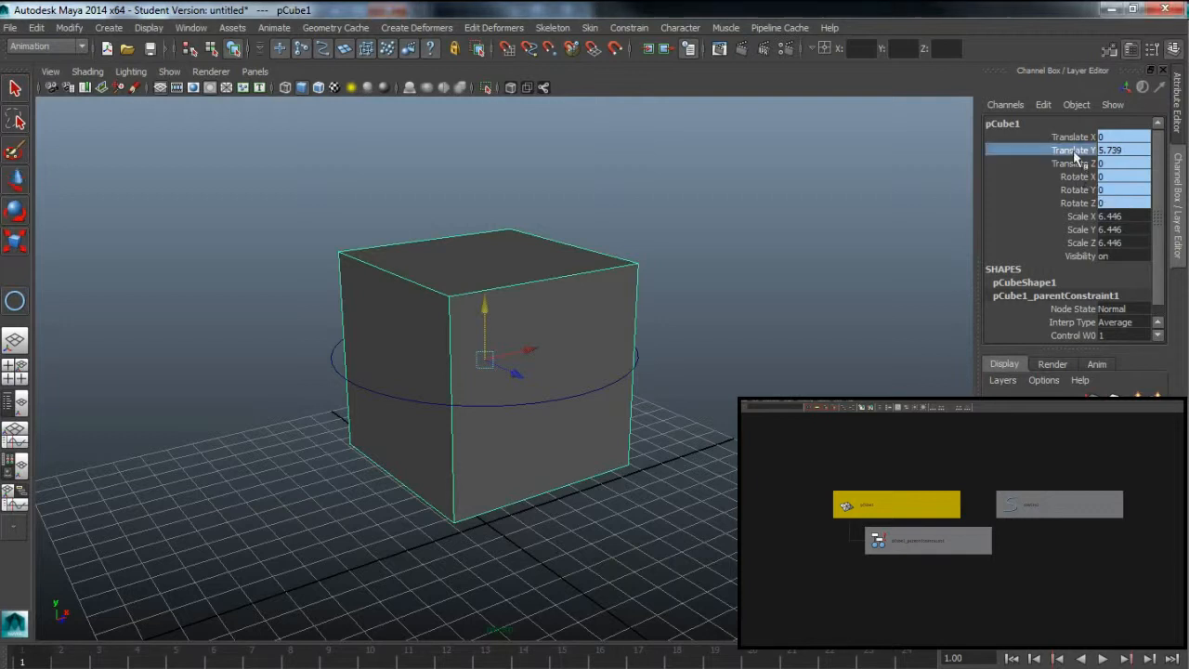
Step: Shift the constrained cube's Translate Y to about 5.354 and lower the control circle to a Translate Y of about 4.655
{"action": "middle_click_drag", "start_coordinate": [857, 228], "coordinate": [831, 238]}
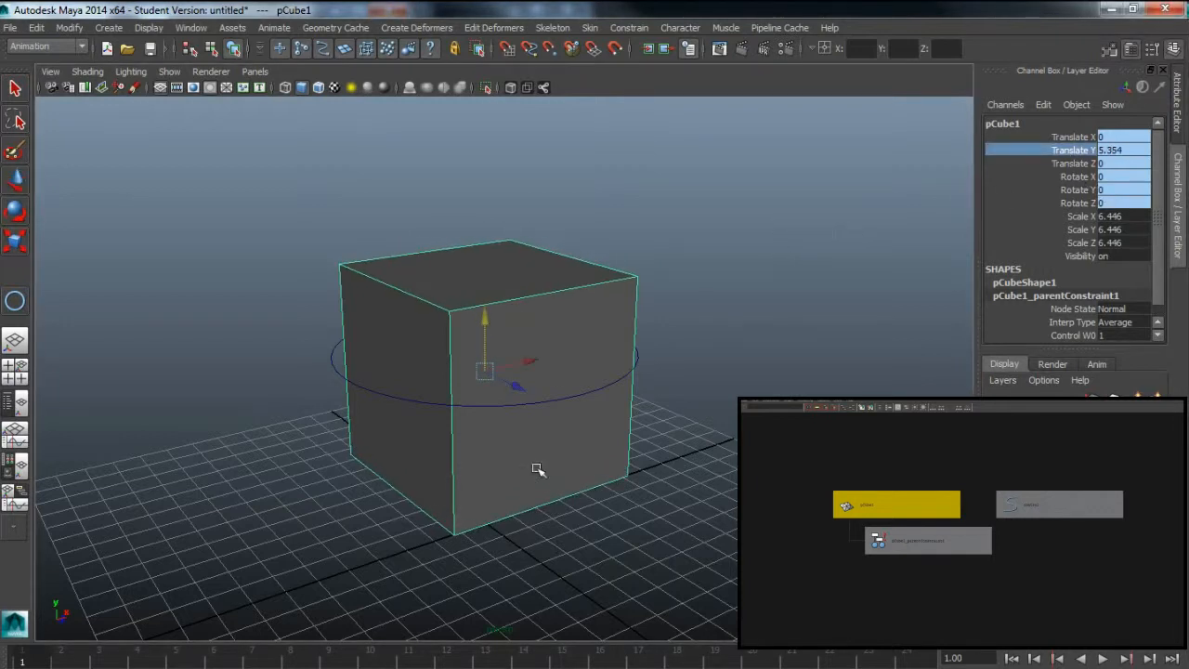
{"action": "left_click", "coordinate": [332, 359]}
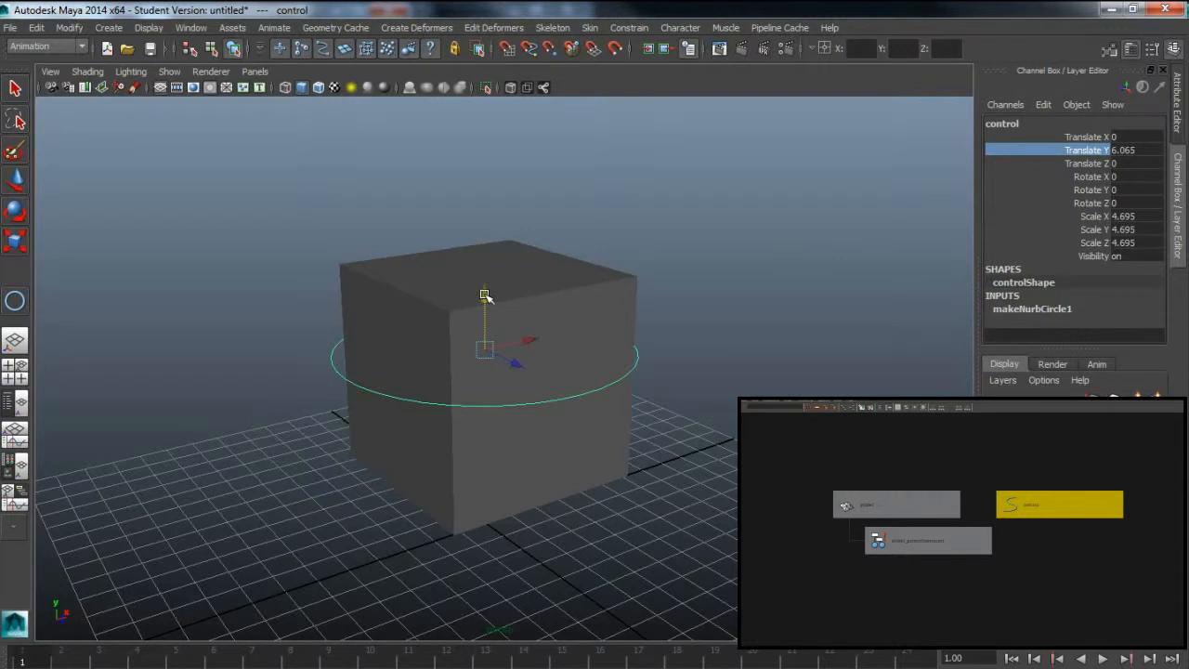
{"action": "left_click_drag", "start_coordinate": [486, 298], "coordinate": [472, 273]}
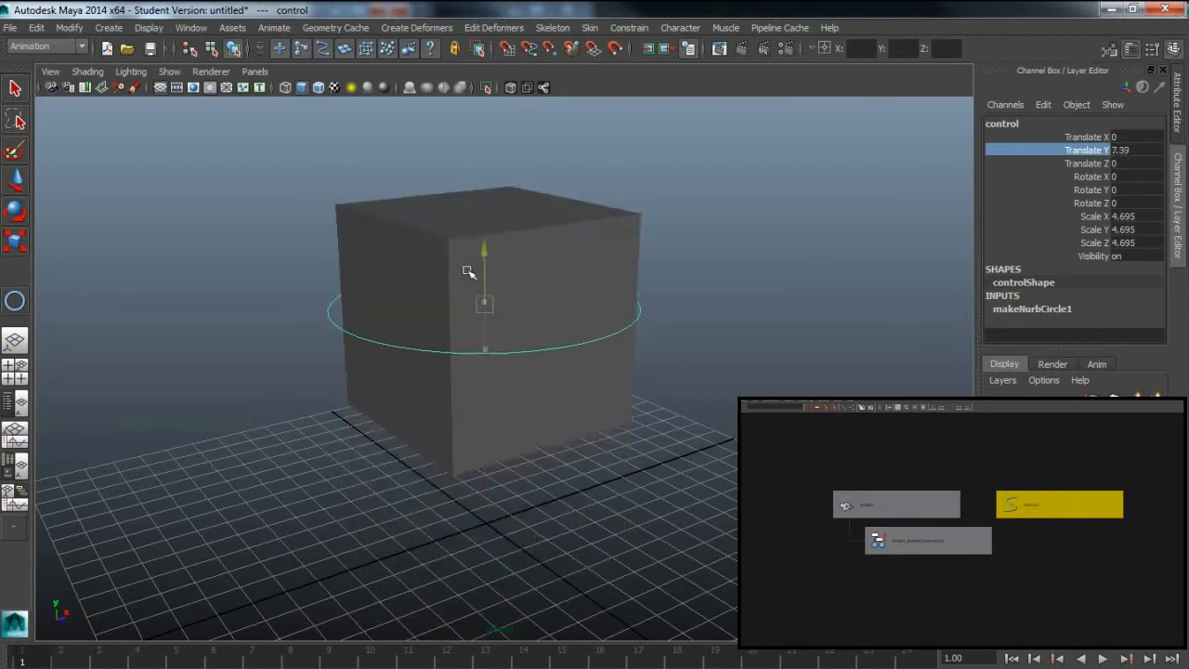
Step: Try moving the control circle to Translate X -0.951 and rotating it to about 11.36 in Z, and undo both changes
{"action": "left_click_drag", "start_coordinate": [531, 390], "coordinate": [497, 329]}
{"action": "key", "text": "e"}
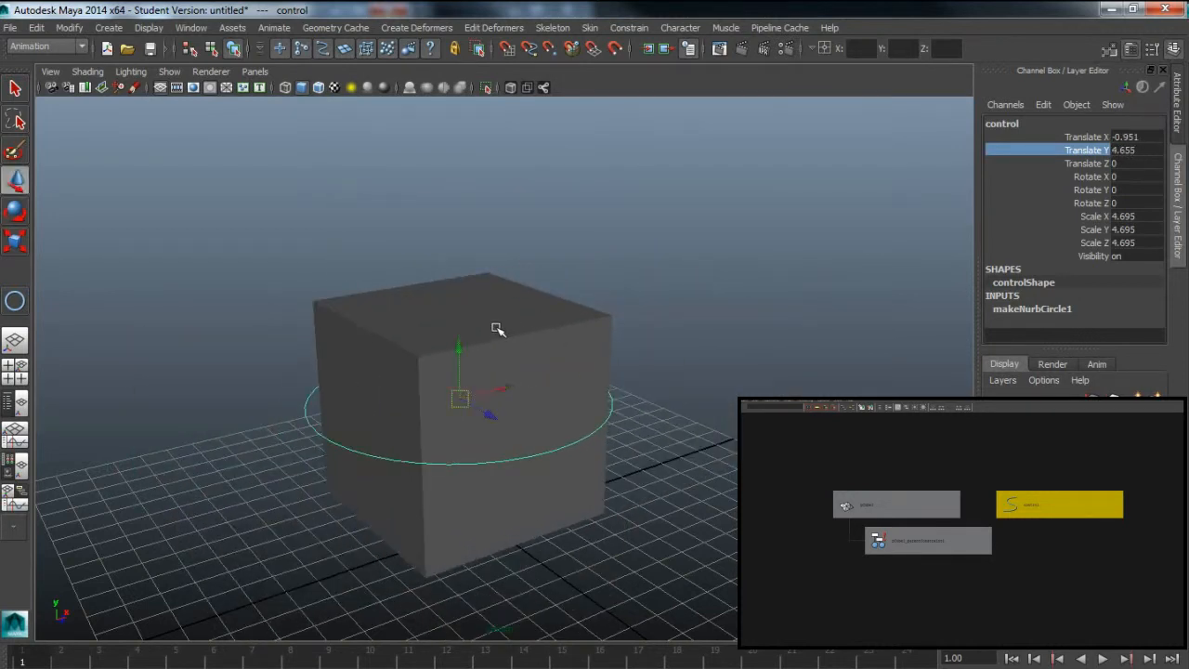
{"action": "left_click_drag", "start_coordinate": [414, 347], "coordinate": [431, 373]}
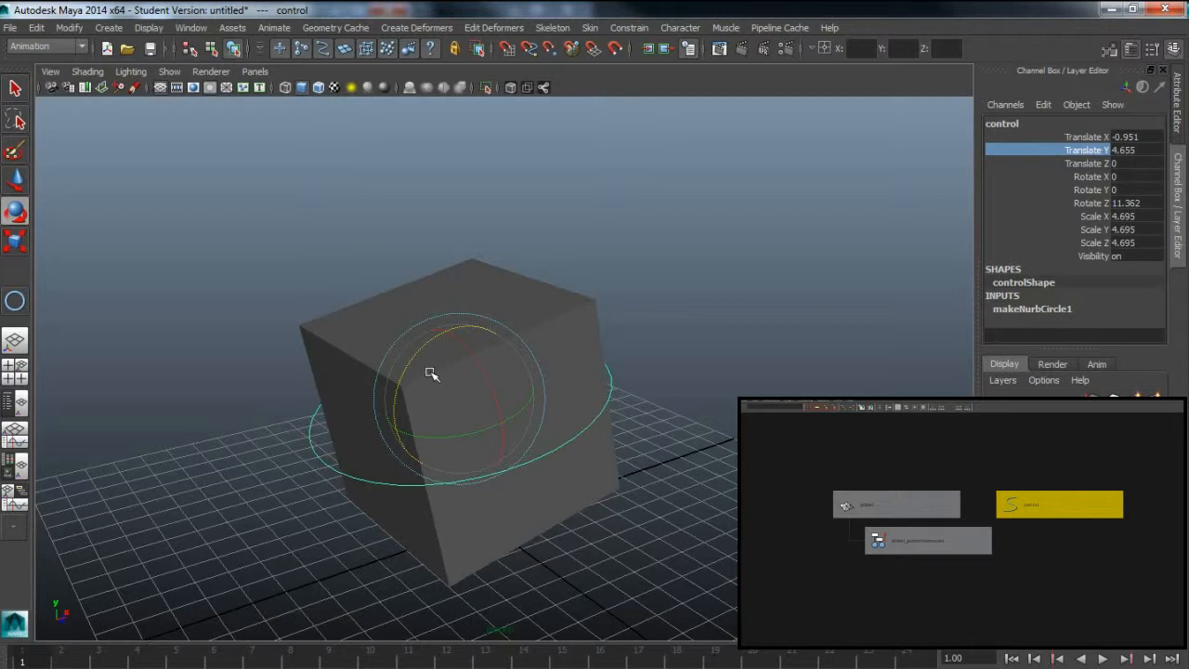
{"action": "key", "text": "ctrl+z"}
{"action": "key", "text": "ctrl+z"}
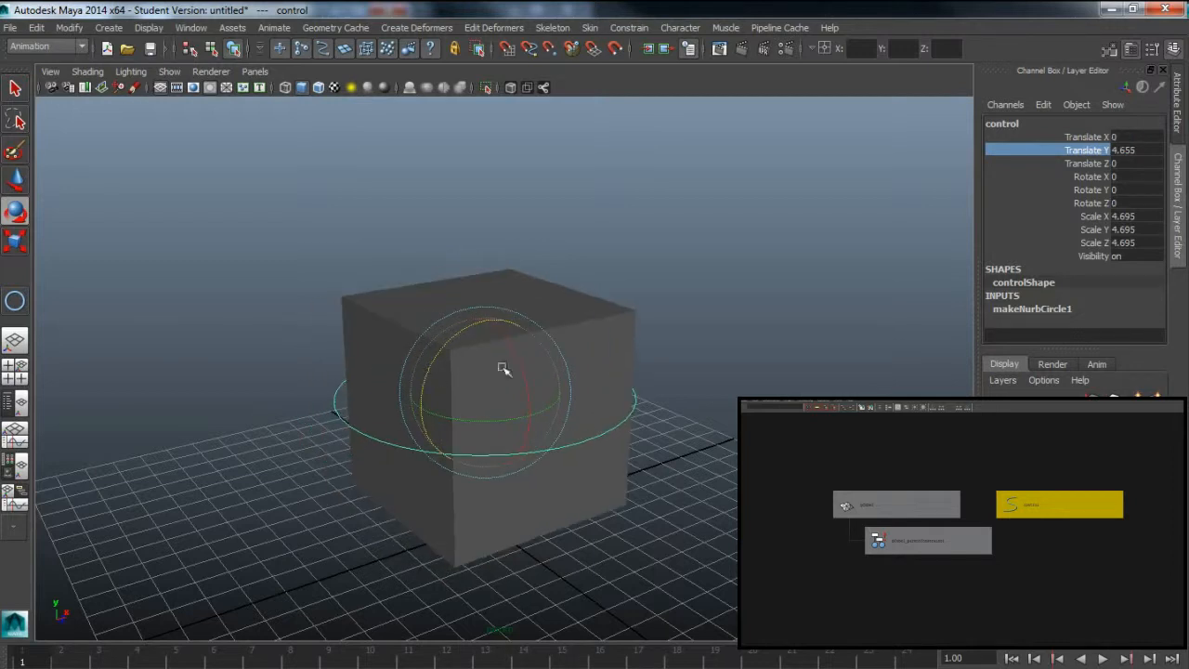
Step: Try rotating the constrained cube directly and rotating the control circle, and undo the control's rotation
{"action": "left_click", "coordinate": [879, 364]}
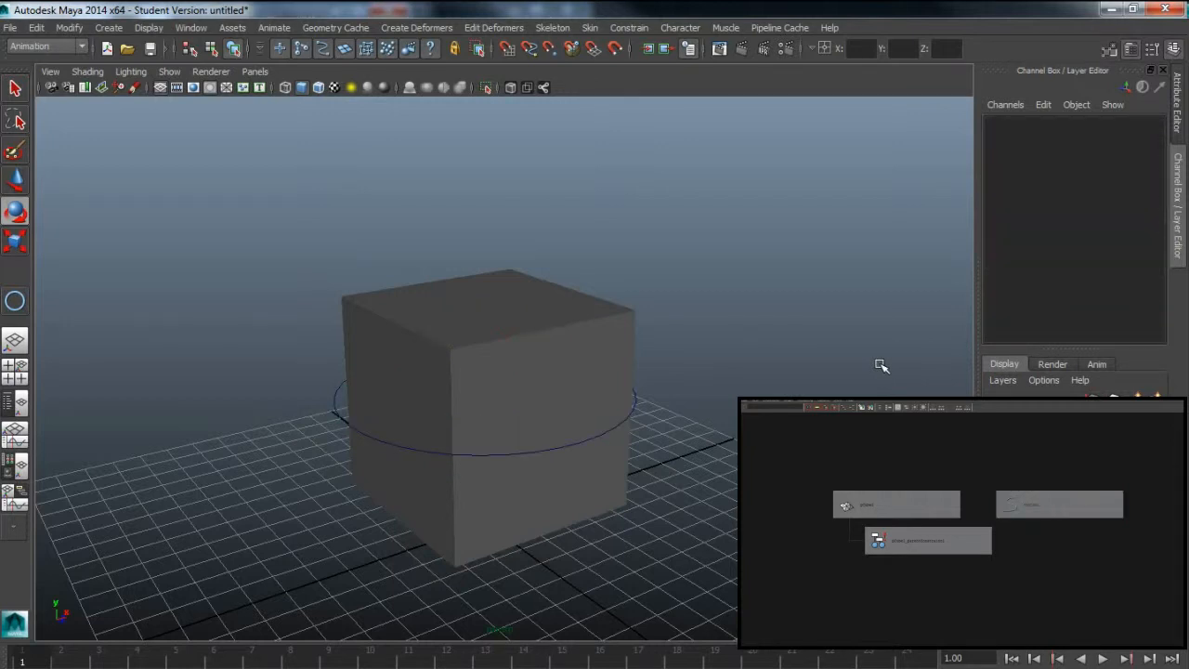
{"action": "left_click", "coordinate": [452, 372]}
{"action": "left_click_drag", "start_coordinate": [515, 364], "coordinate": [447, 373]}
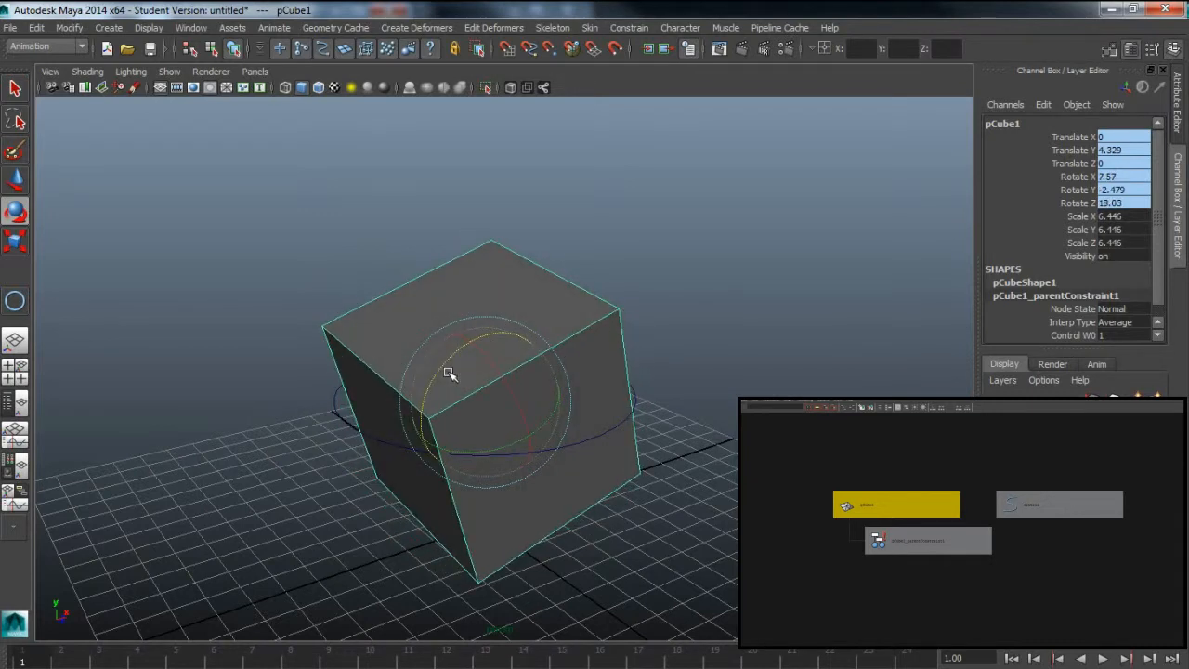
{"action": "left_click", "coordinate": [340, 420]}
{"action": "left_click_drag", "start_coordinate": [446, 351], "coordinate": [532, 349]}
{"action": "key", "text": "ctrl+z"}
{"action": "key", "text": "ctrl+z"}
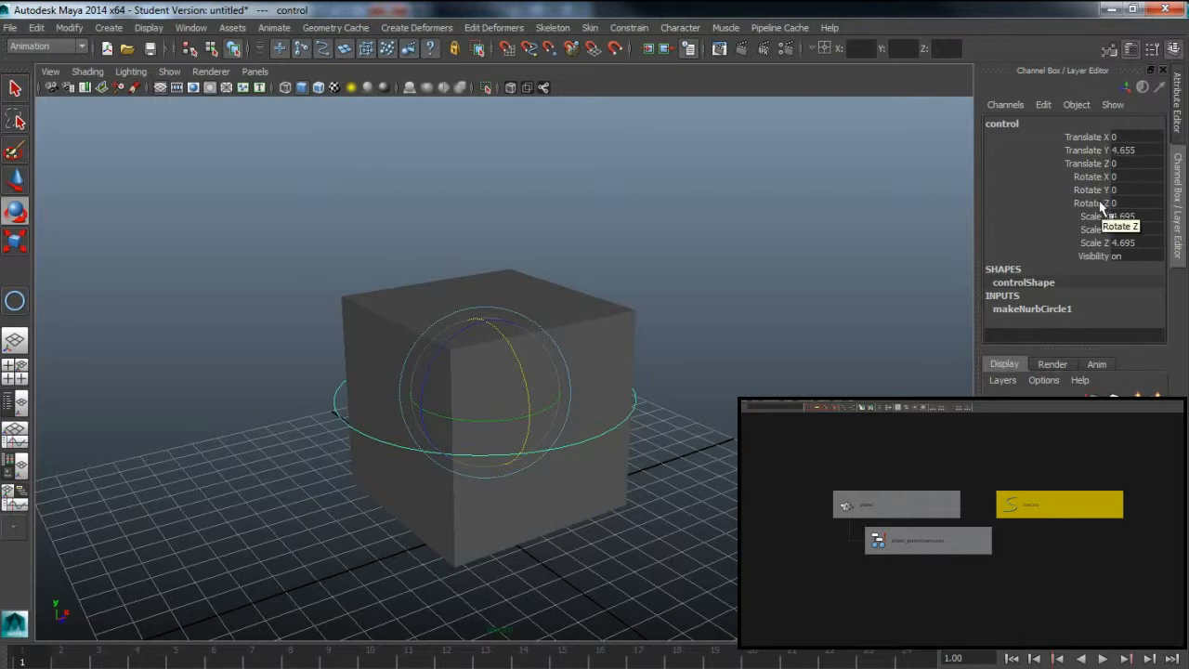
Step: Compare the constrained cube's transform channels with those of the control circle
{"action": "left_click", "coordinate": [585, 322]}
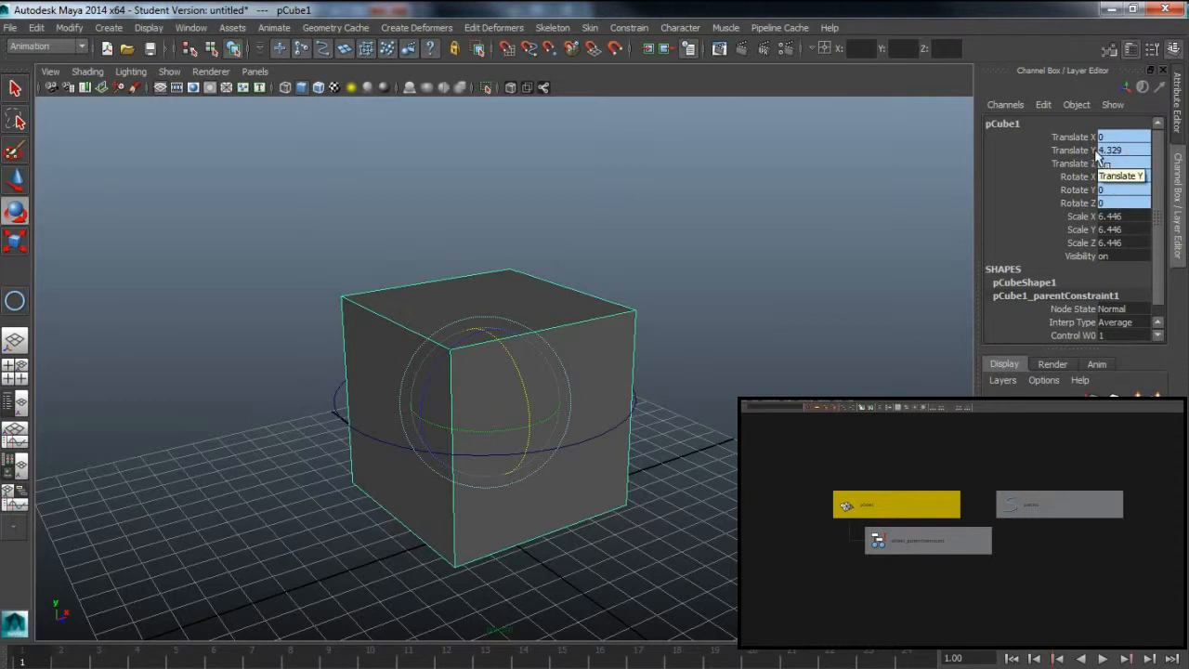
{"action": "left_click", "coordinate": [300, 433]}
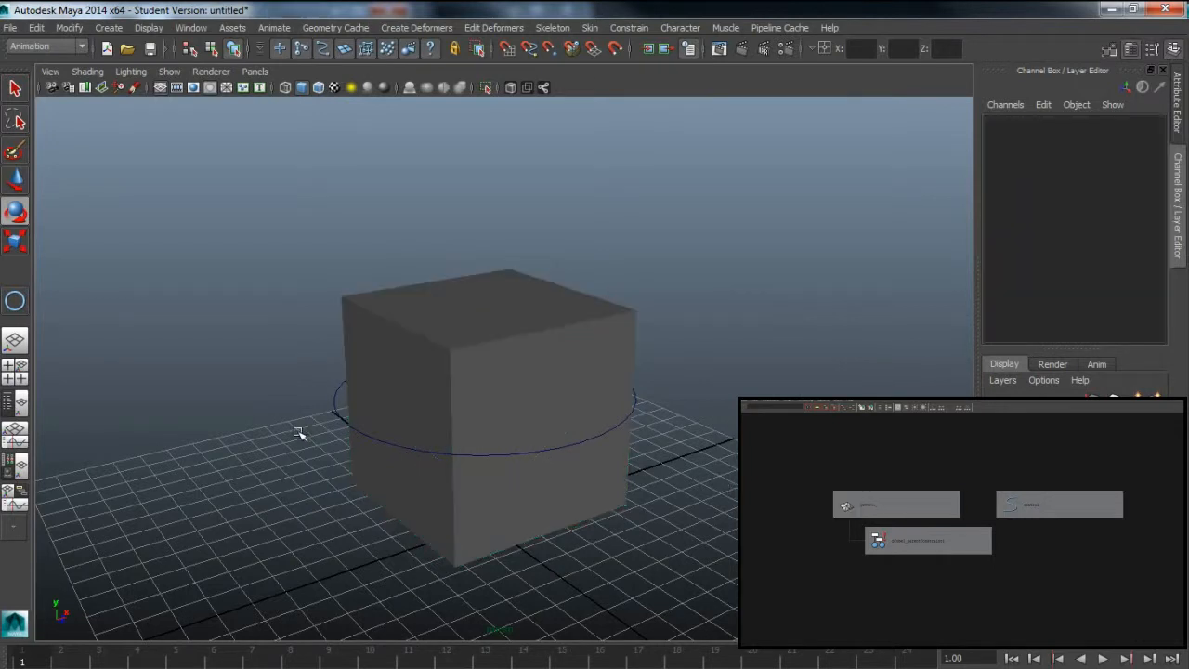
{"action": "left_click", "coordinate": [336, 405]}
{"action": "key", "text": "ctrl+z"}
{"action": "key", "text": "ctrl+z"}
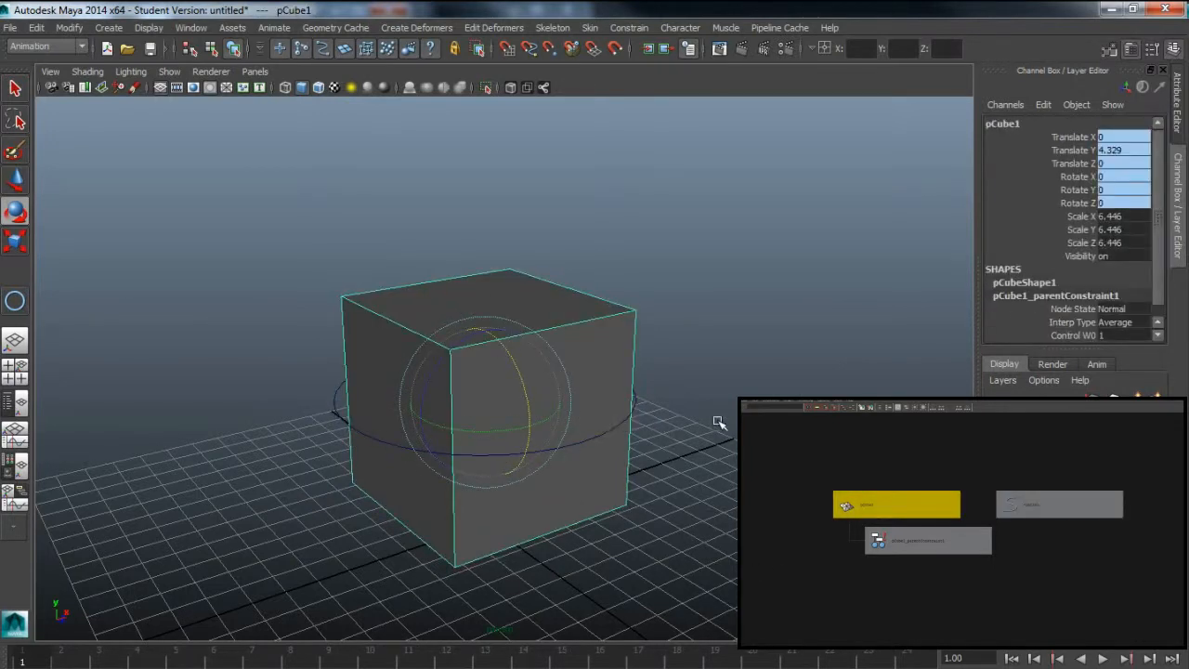
Step: Delete the cube's parent constraint node in the Hypergraph
{"action": "left_click", "coordinate": [929, 608]}
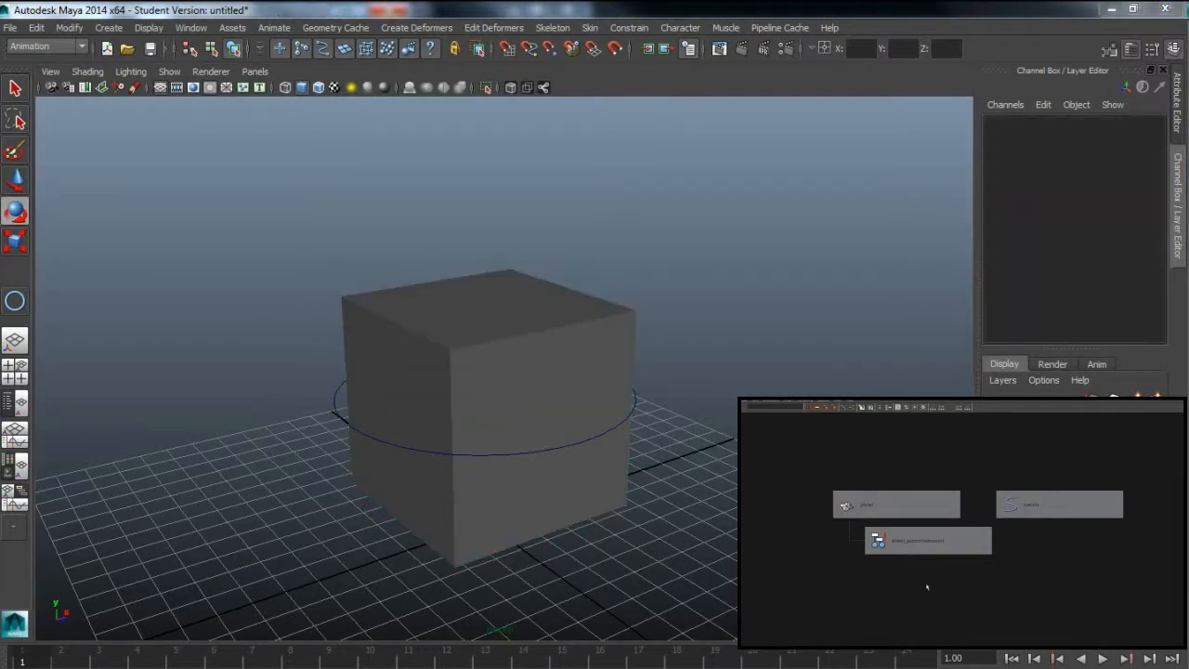
{"action": "left_click", "coordinate": [924, 546]}
{"action": "key", "text": "Delete"}
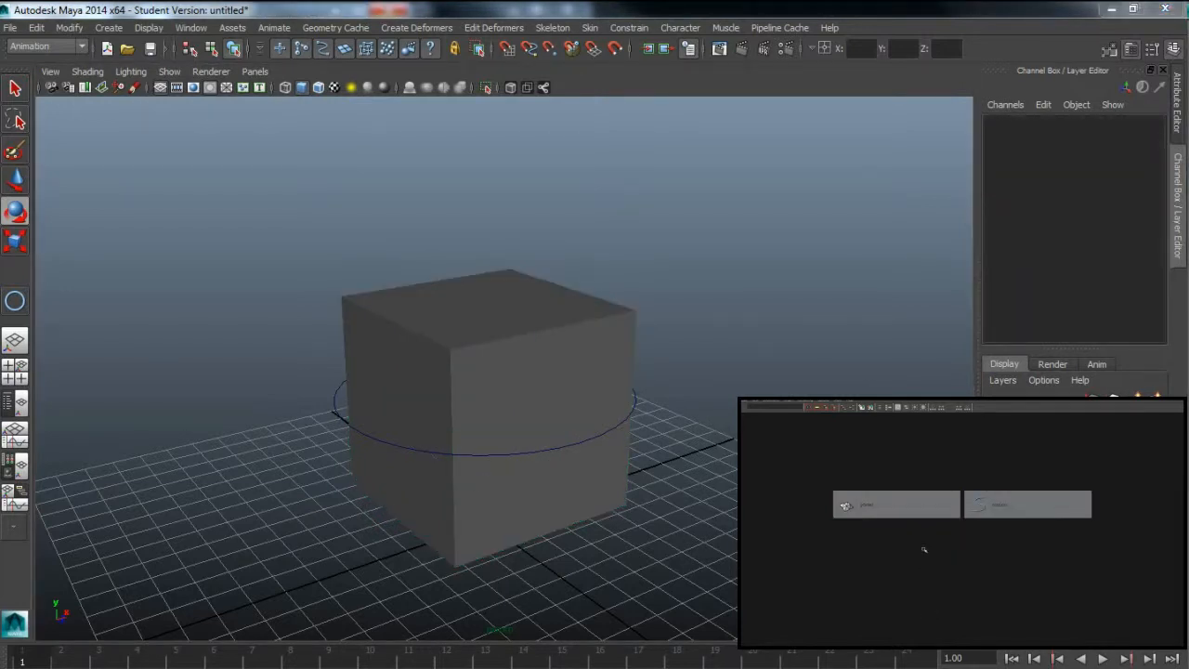
Step: Try rotating the unconstrained cube to about 17.4 in X and rotating the control circle separately, and undo both rotations
{"action": "left_click", "coordinate": [539, 411]}
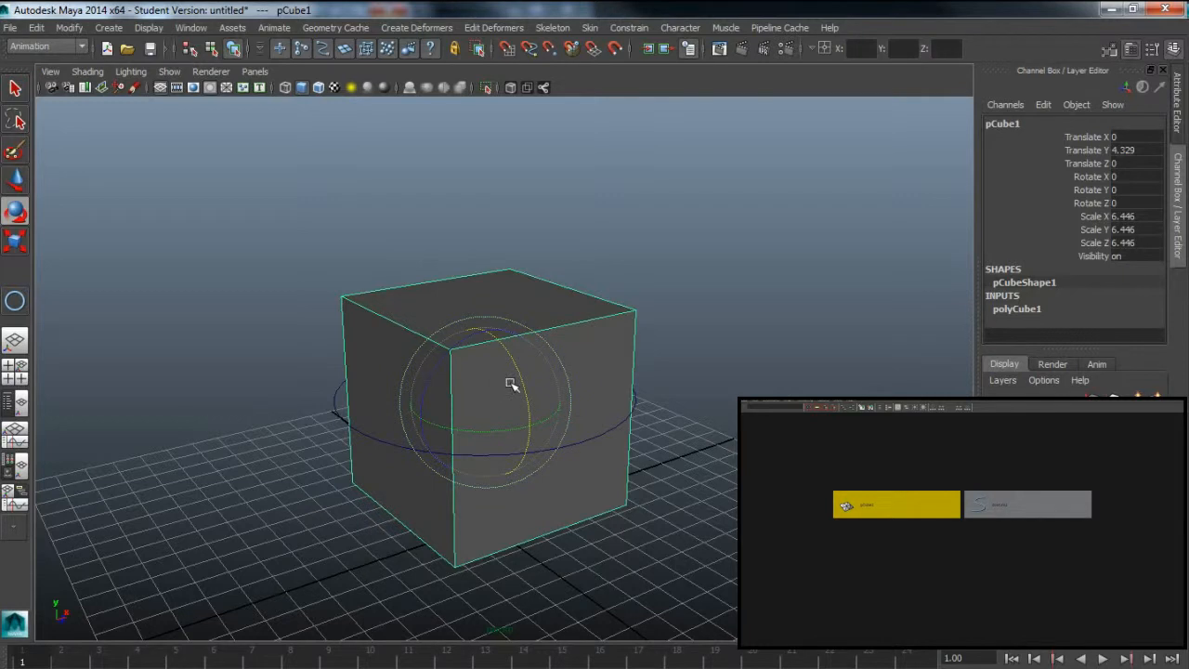
{"action": "left_click_drag", "start_coordinate": [509, 384], "coordinate": [530, 398]}
{"action": "left_click", "coordinate": [368, 435]}
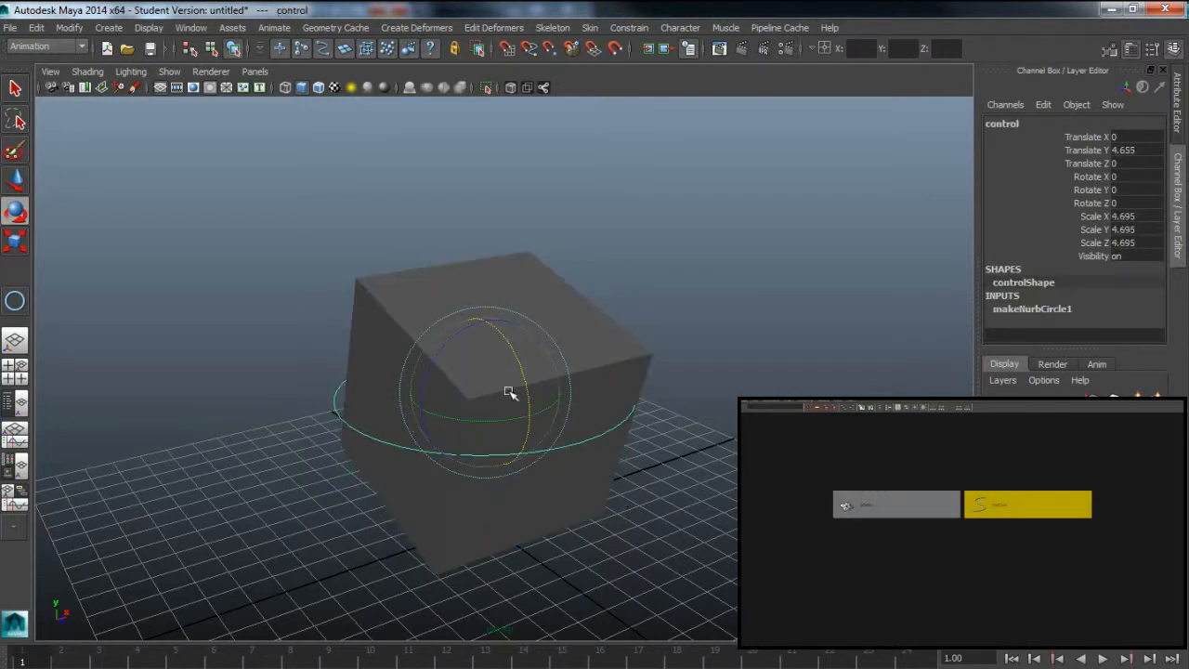
{"action": "left_click_drag", "start_coordinate": [455, 331], "coordinate": [449, 353]}
{"action": "key", "text": "ctrl+z"}
{"action": "key", "text": "ctrl+z"}
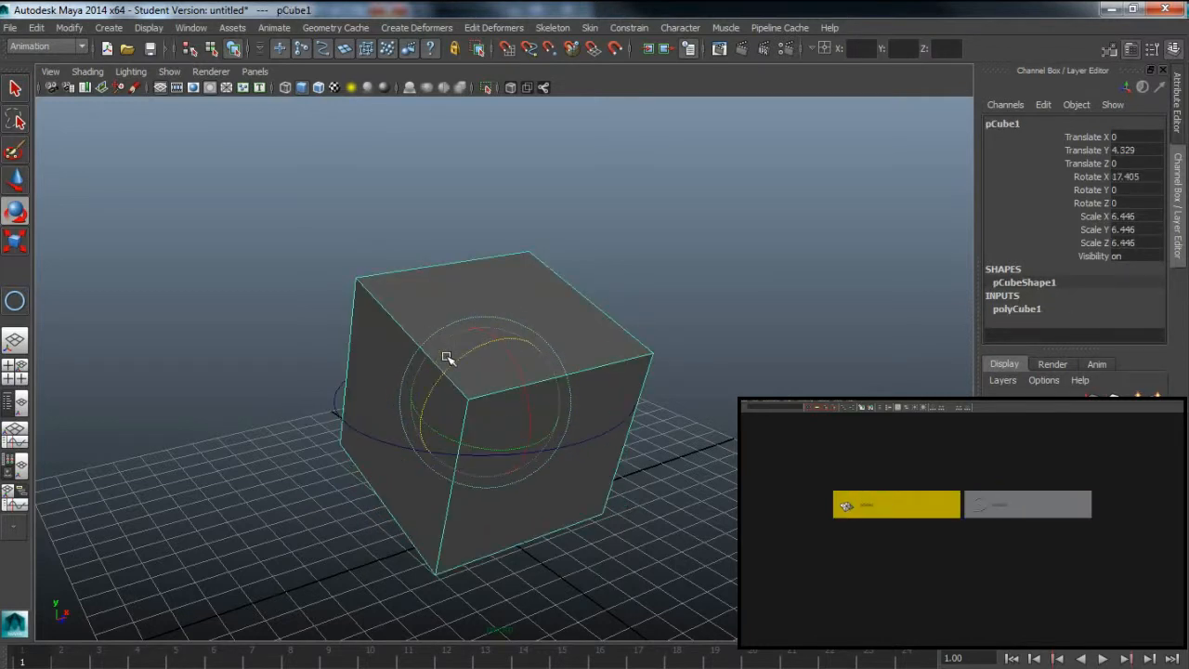
{"action": "key", "text": "ctrl+z"}
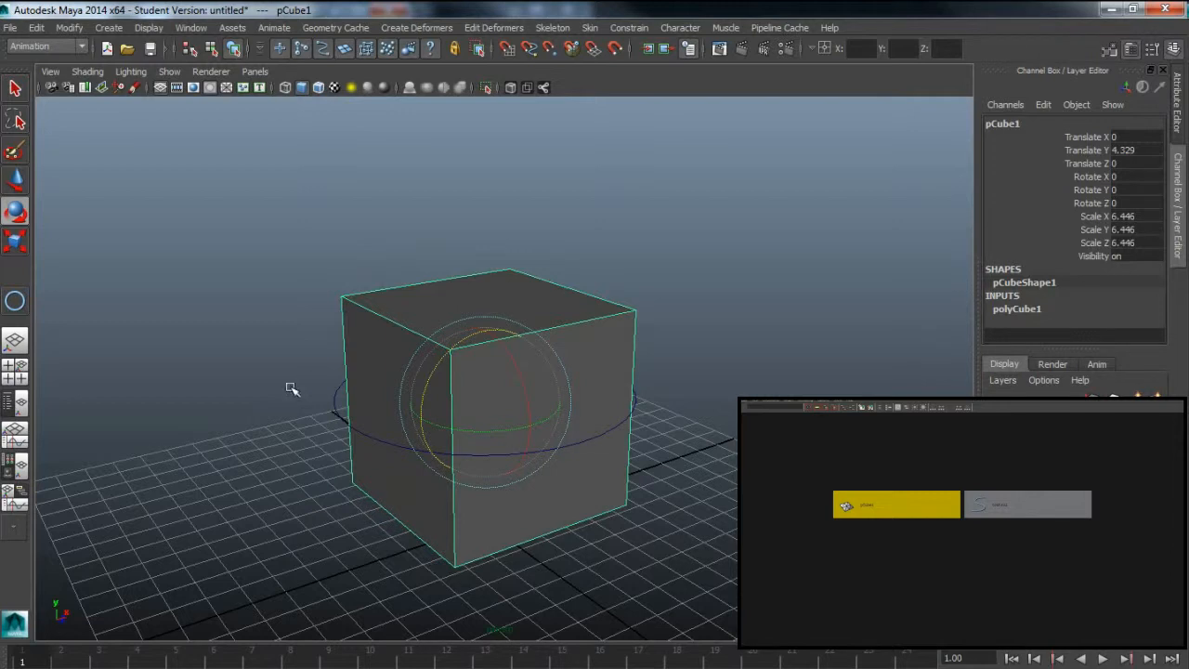
Step: Raise the control circle above the cube to a Translate Y of about 11.947
{"action": "left_click", "coordinate": [334, 408]}
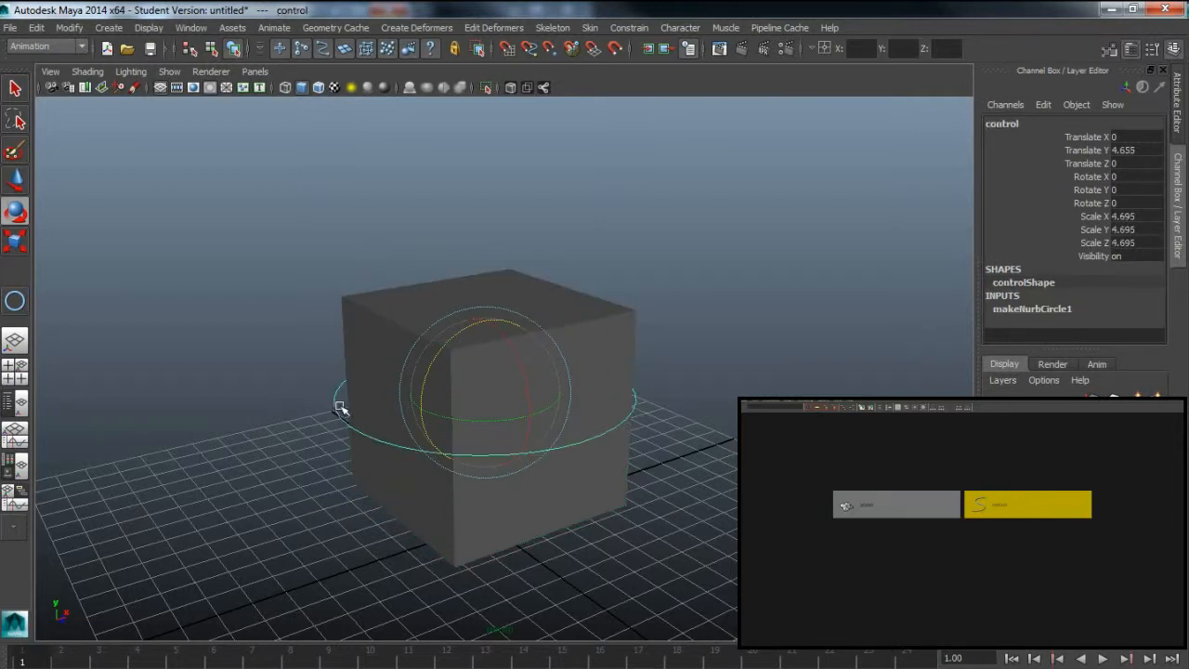
{"action": "key", "text": "w"}
{"action": "left_click_drag", "start_coordinate": [486, 339], "coordinate": [481, 87]}
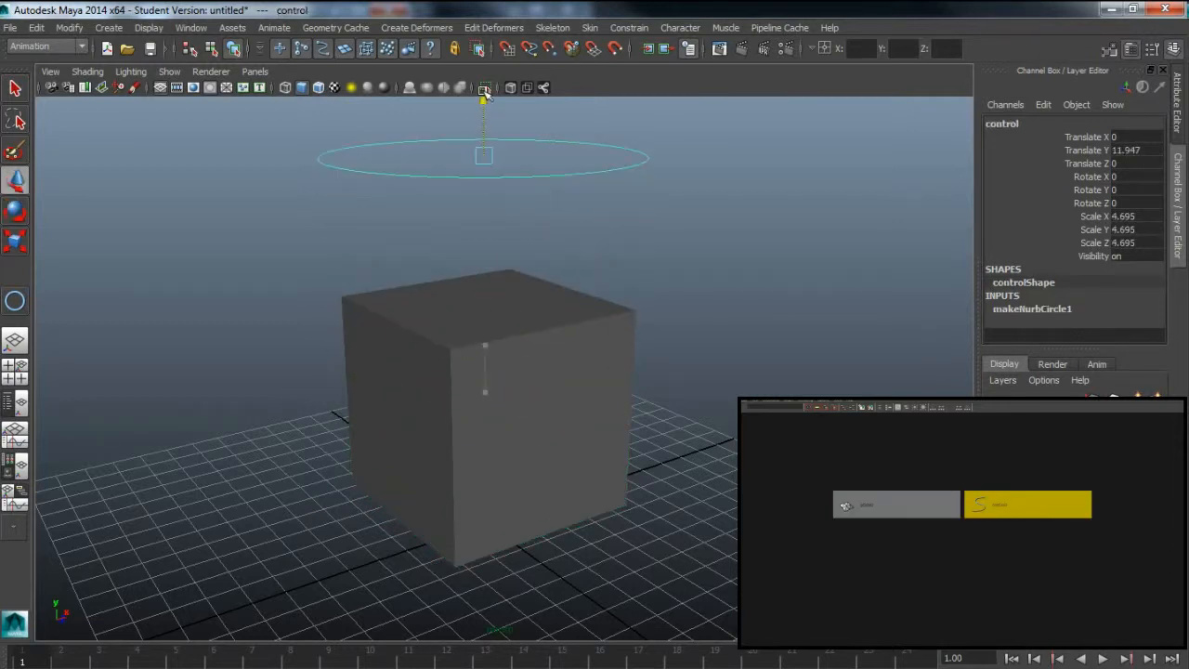
{"action": "middle_click_drag", "start_coordinate": [588, 208], "coordinate": [630, 275], "text": "alt"}
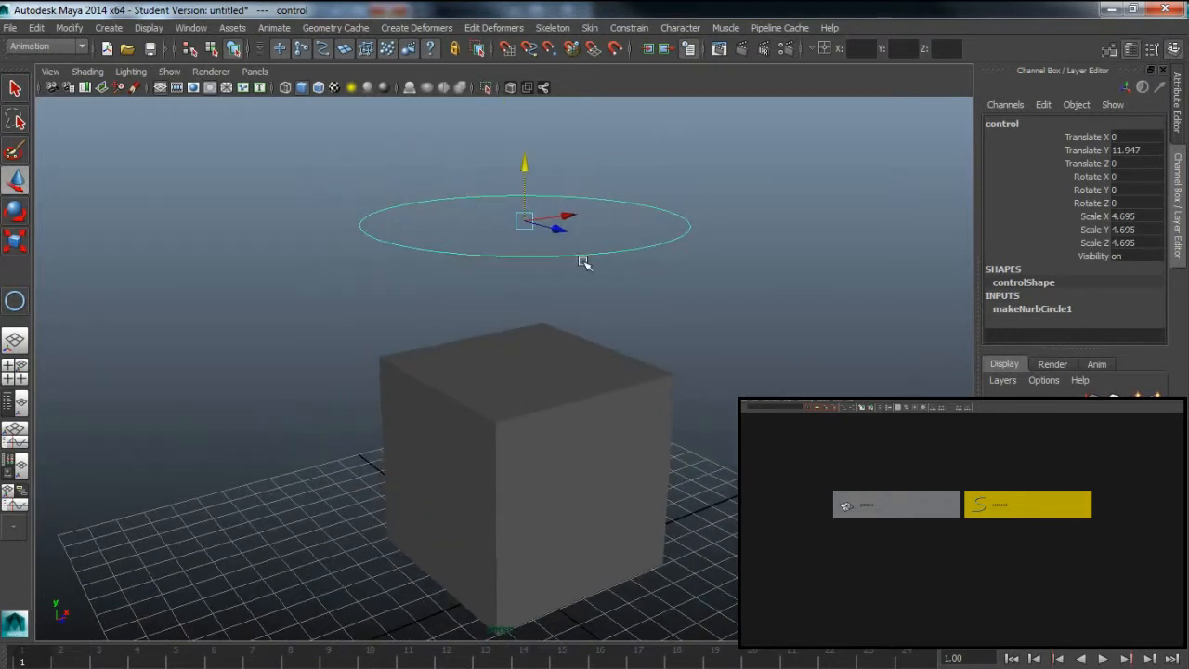
Step: Try parent-constraining the cube to the raised control circle with Maintain offset off, all axes and weight 1, and undo it
{"action": "left_click", "coordinate": [552, 461], "text": "shift"}
{"action": "left_click", "coordinate": [629, 27]}
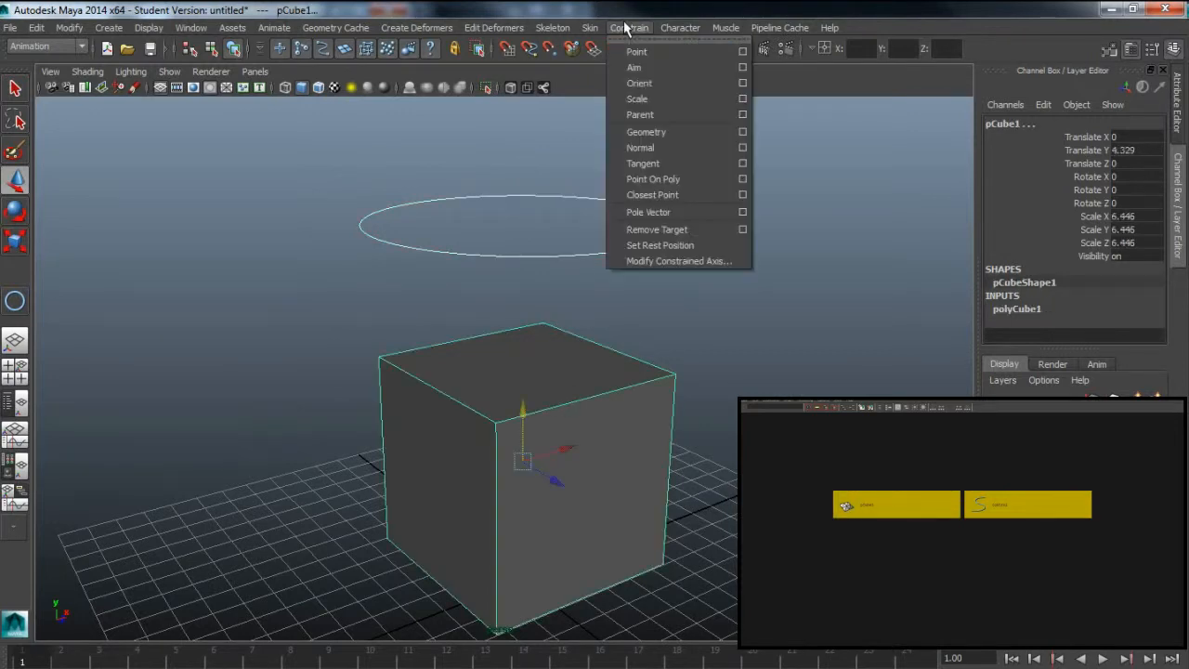
{"action": "left_click", "coordinate": [740, 114]}
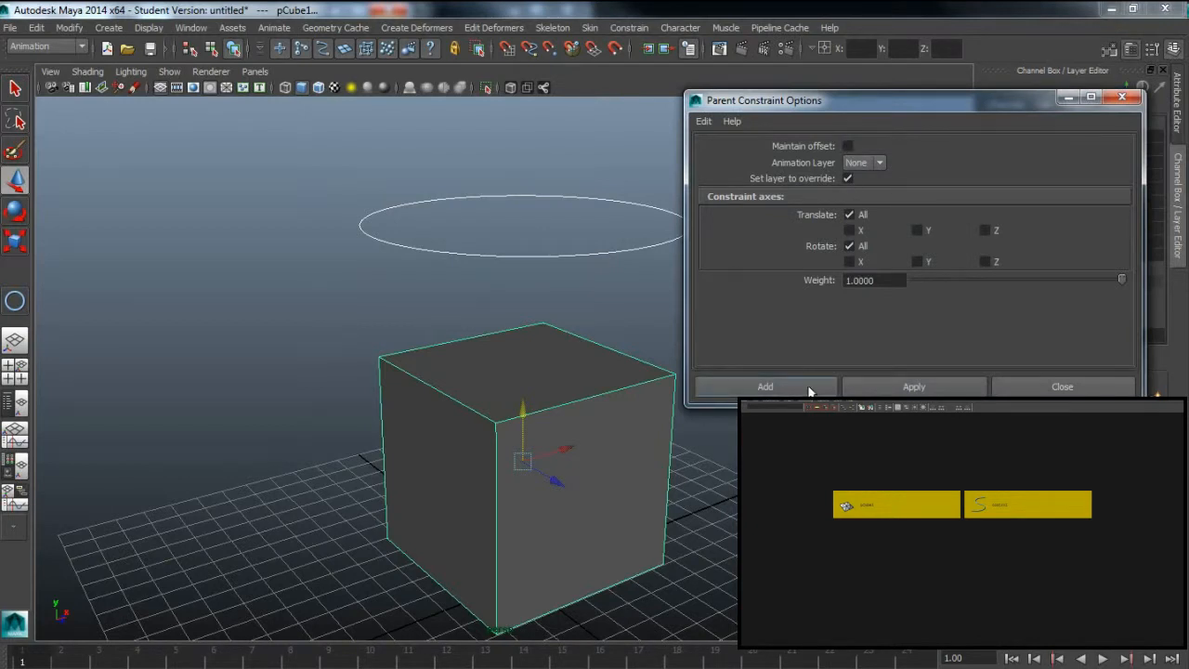
{"action": "left_click", "coordinate": [725, 387]}
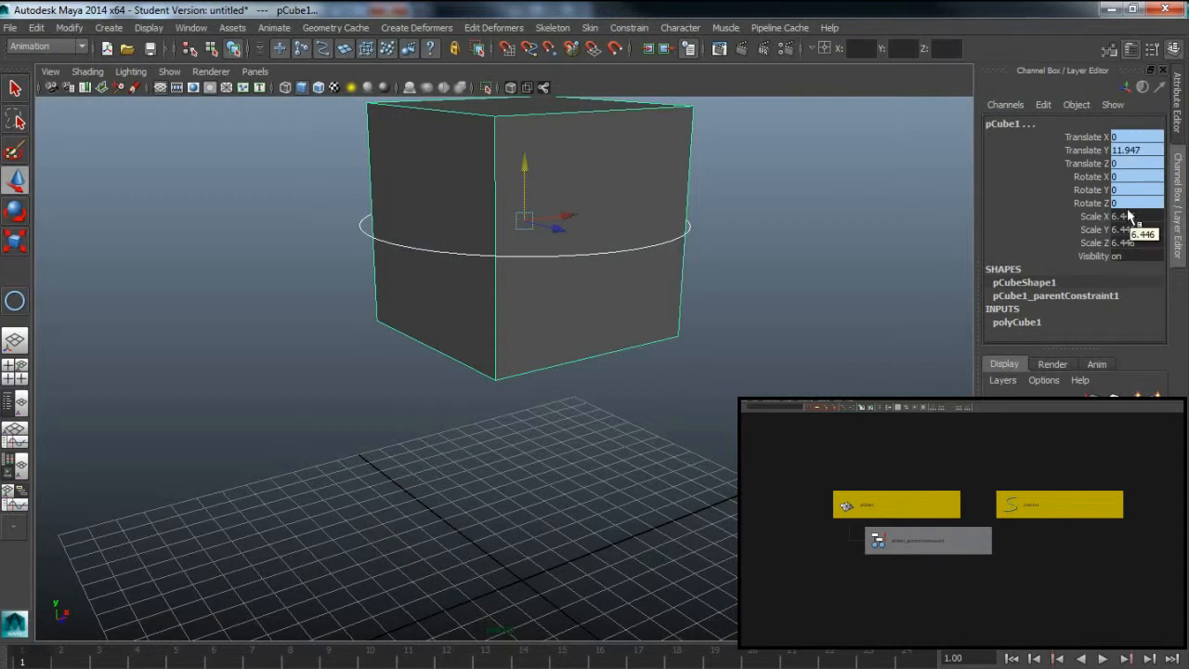
{"action": "key", "text": "ctrl+z"}
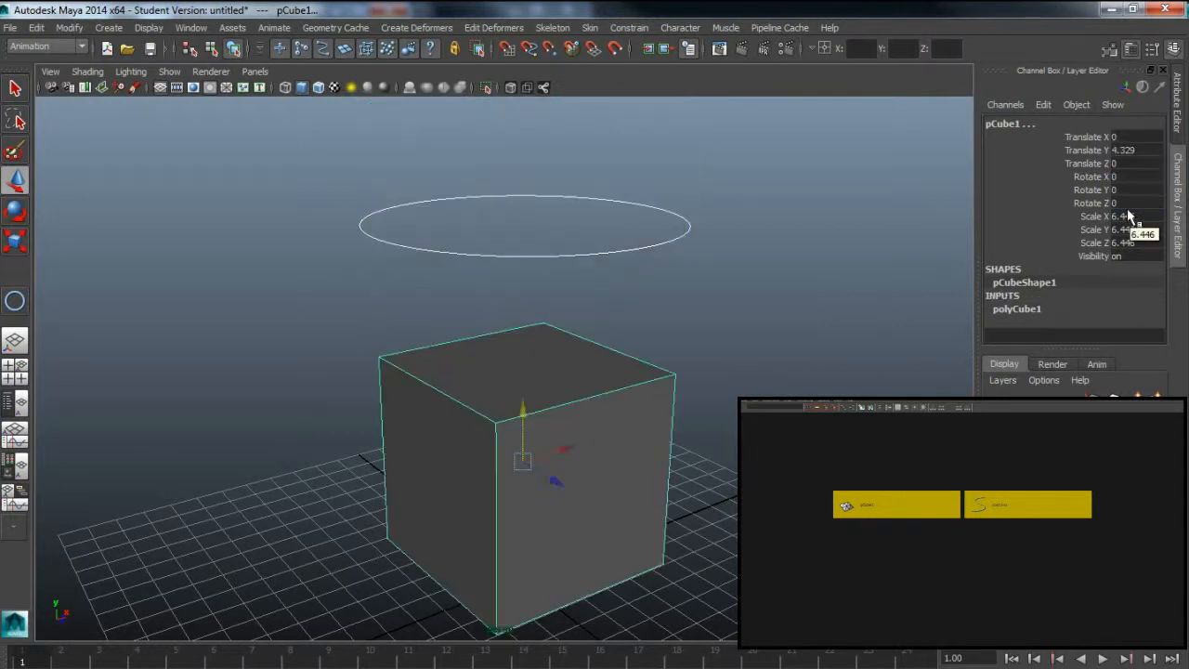
Step: Parent-constrain the cube to the raised control circle with Maintain offset on
{"action": "left_click", "coordinate": [629, 28]}
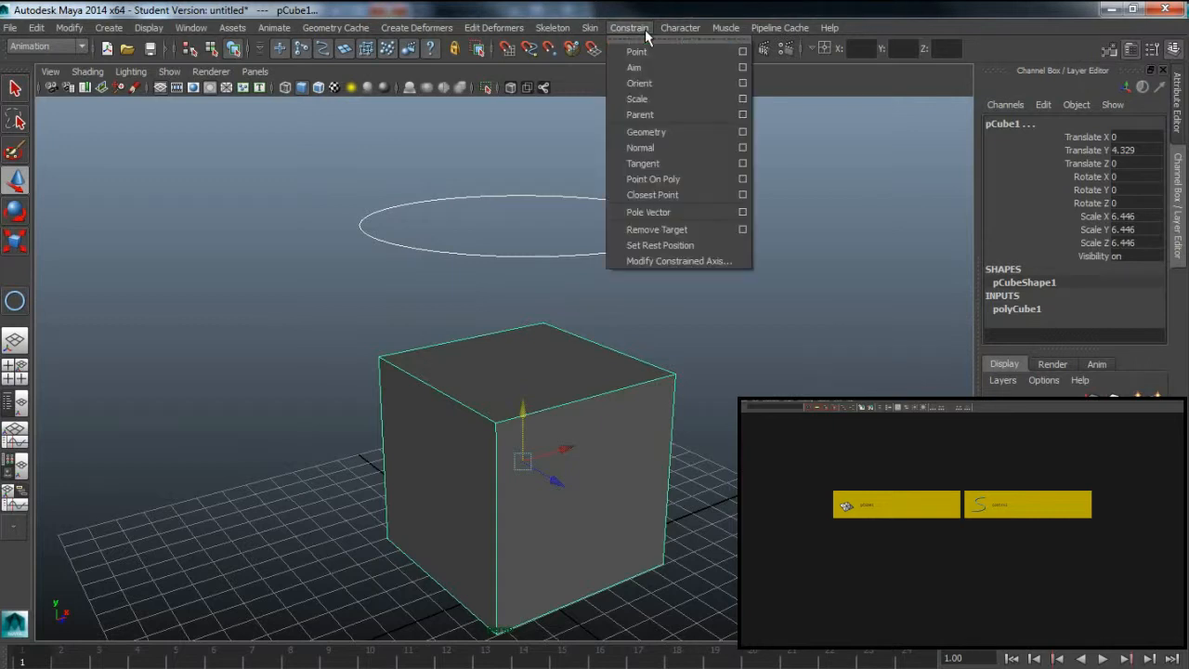
{"action": "left_click", "coordinate": [744, 114]}
{"action": "left_click", "coordinate": [848, 147]}
{"action": "left_click", "coordinate": [805, 390]}
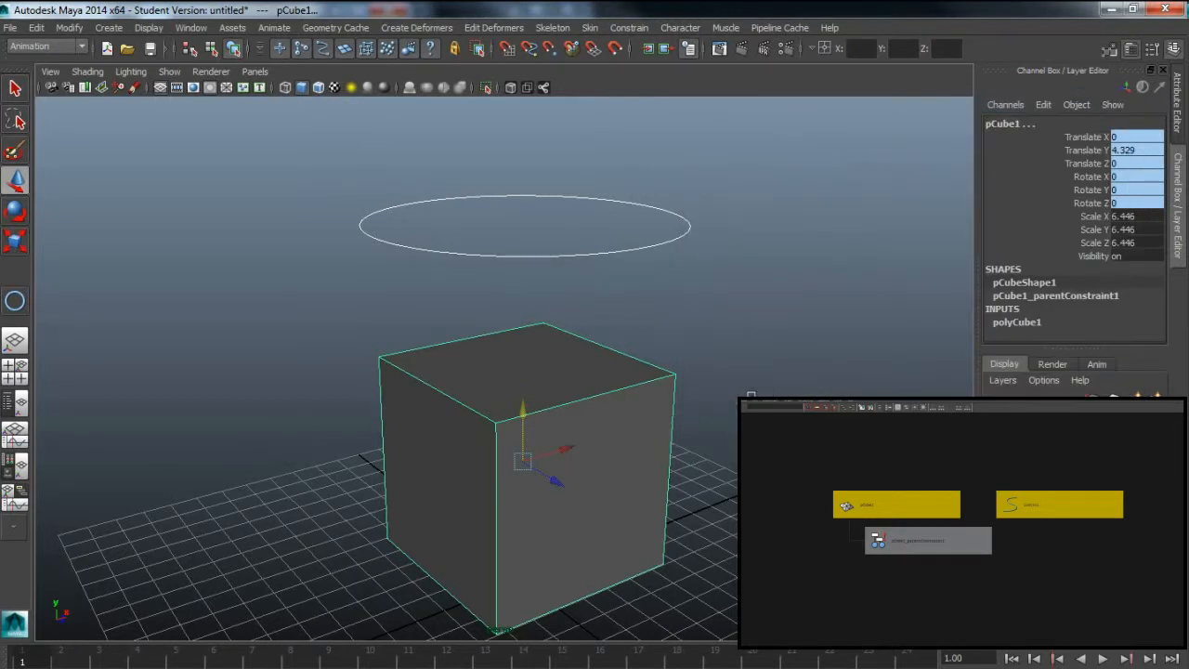
Step: Test the offset constraint by lowering the control circle to a Translate Y of about 9.439, and undo the move
{"action": "left_click", "coordinate": [750, 394]}
{"action": "left_click", "coordinate": [679, 239]}
{"action": "left_click_drag", "start_coordinate": [534, 163], "coordinate": [566, 251]}
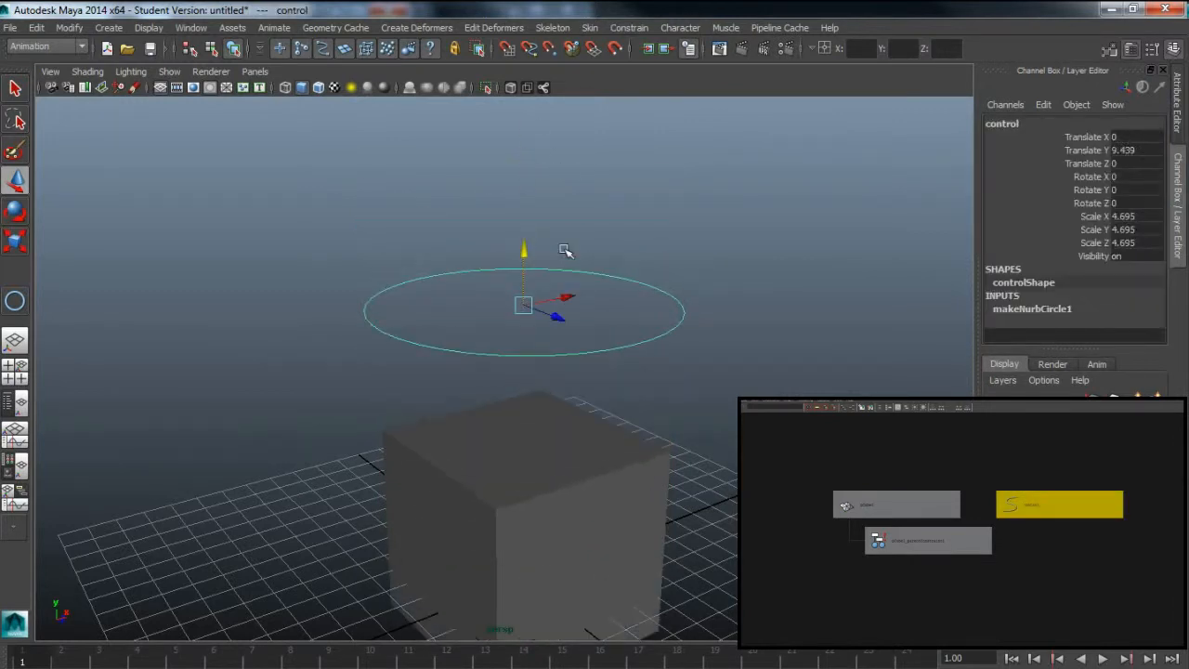
{"action": "key", "text": "ctrl+z"}
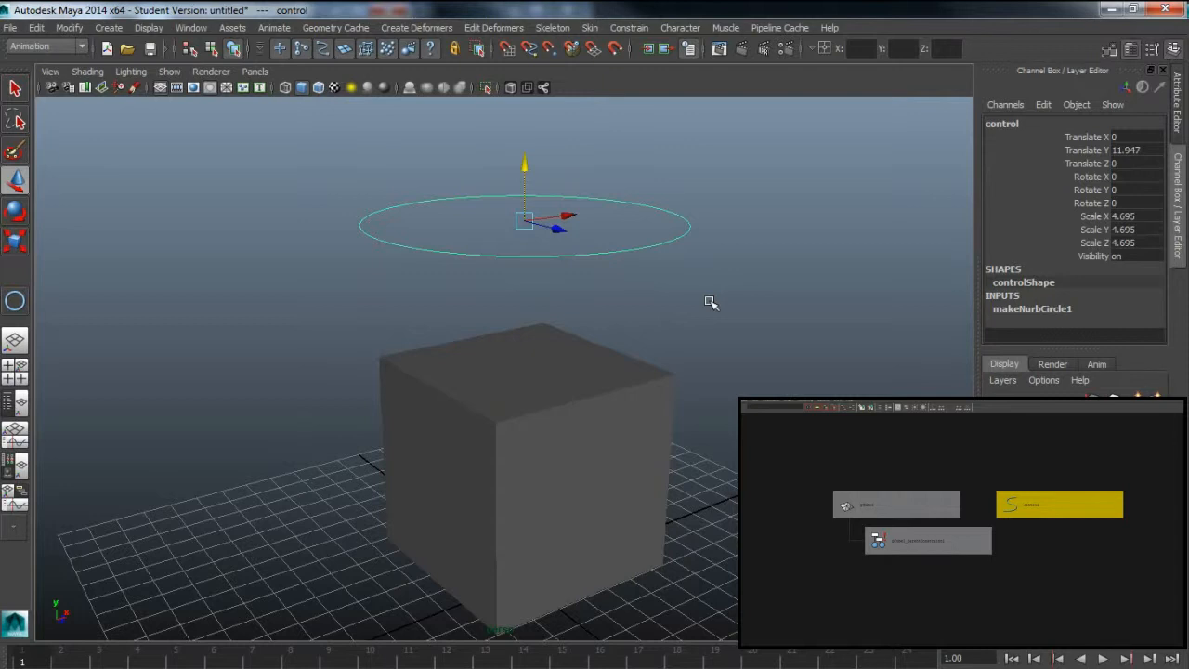
Step: Undo the cube's offset parent constraint and the control circle's upward move
{"action": "key", "text": "ctrl+z"}
{"action": "key", "text": "ctrl+z"}
{"action": "key", "text": "ctrl+z"}
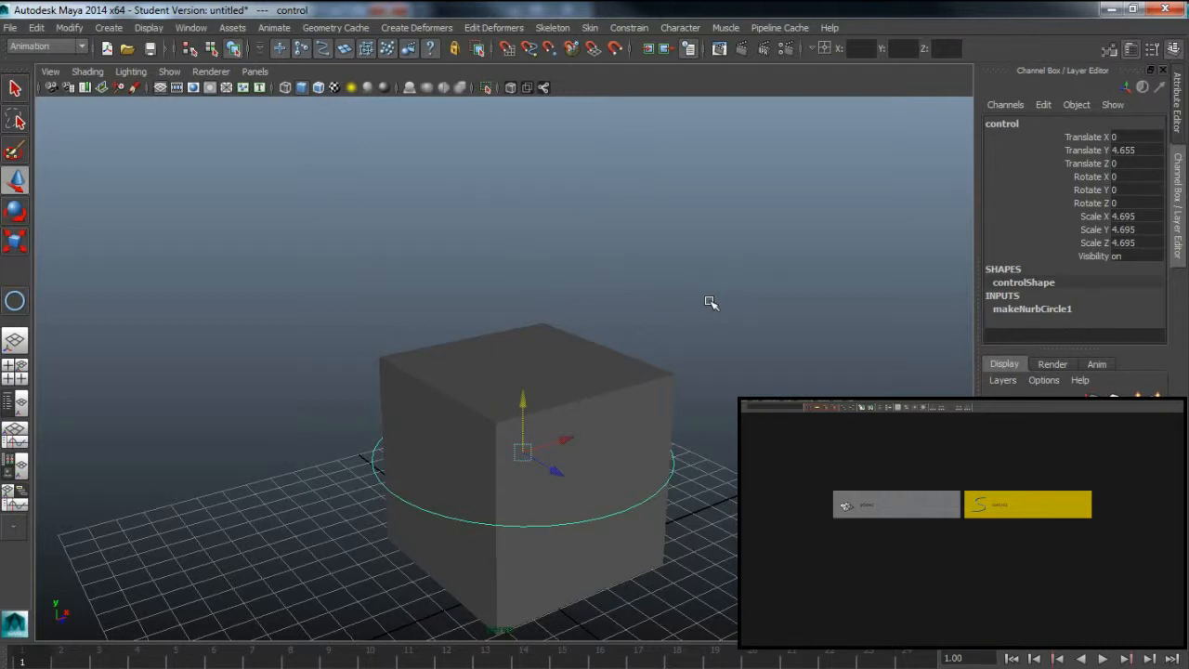
Step: Point-constrain the cube to the control circle with Maintain offset on, all constraint axes, and weight 1, and clear the selection
{"action": "left_click", "coordinate": [553, 331]}
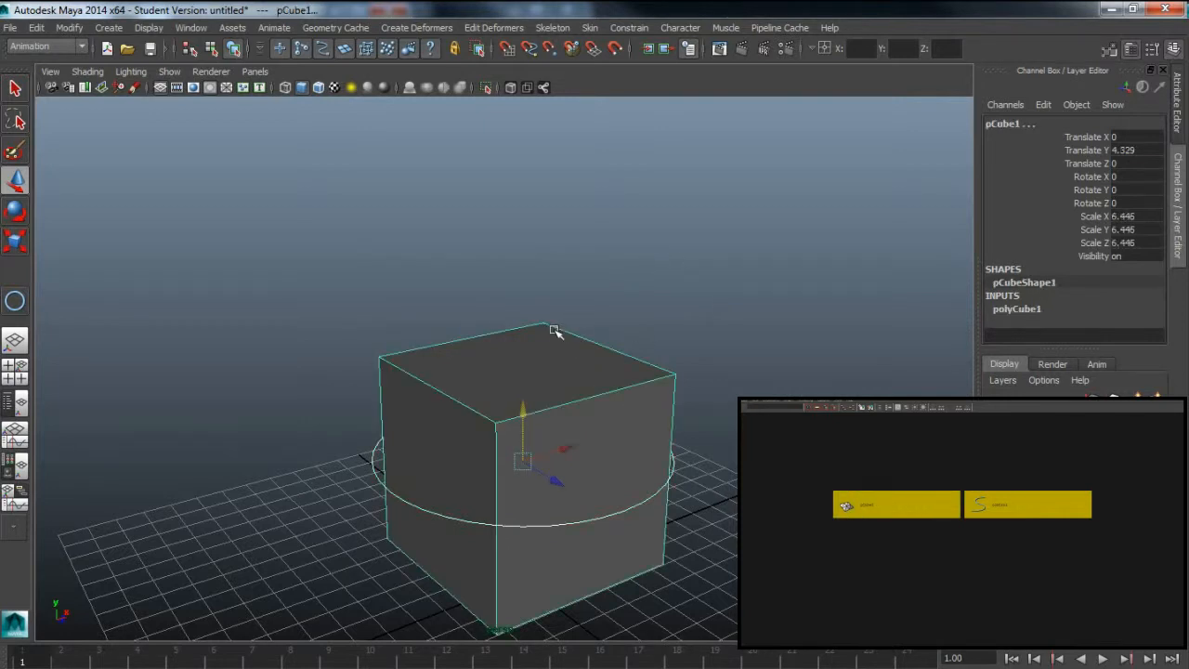
{"action": "left_click", "coordinate": [628, 28]}
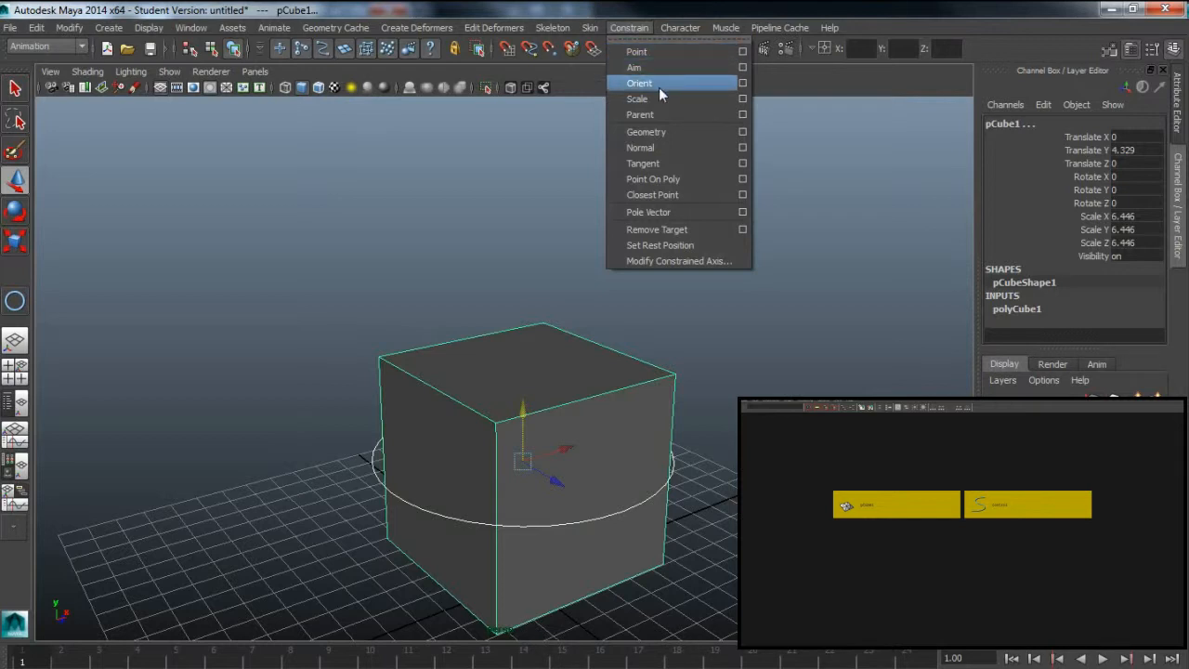
{"action": "left_click", "coordinate": [742, 52]}
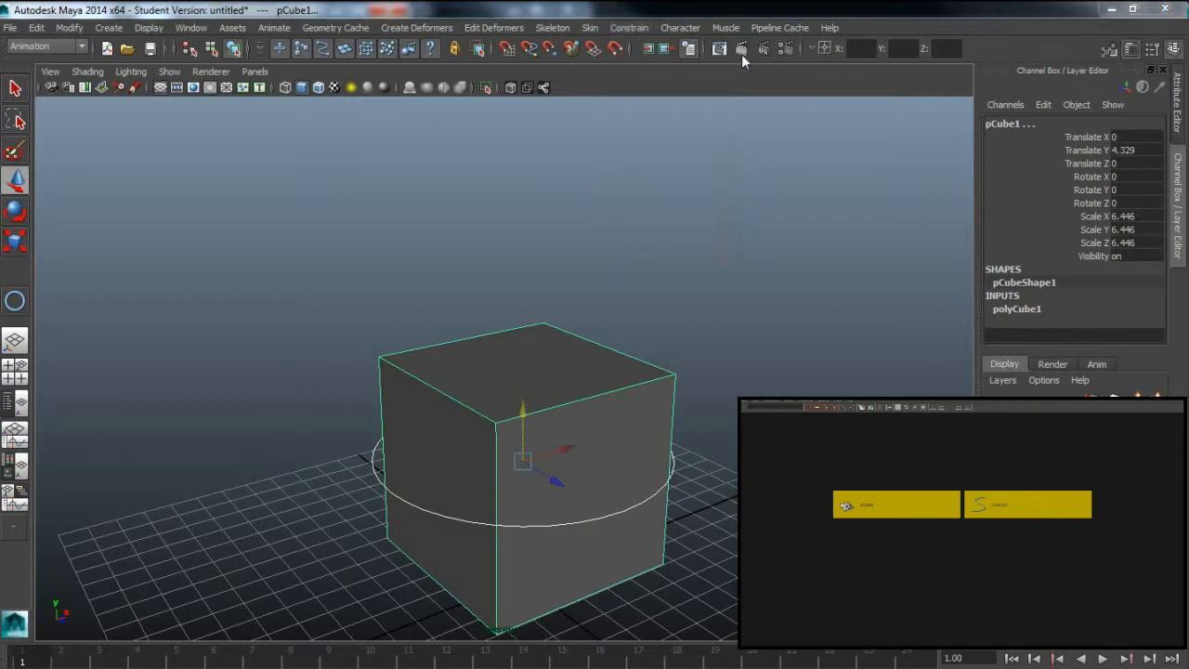
{"action": "left_click", "coordinate": [847, 147]}
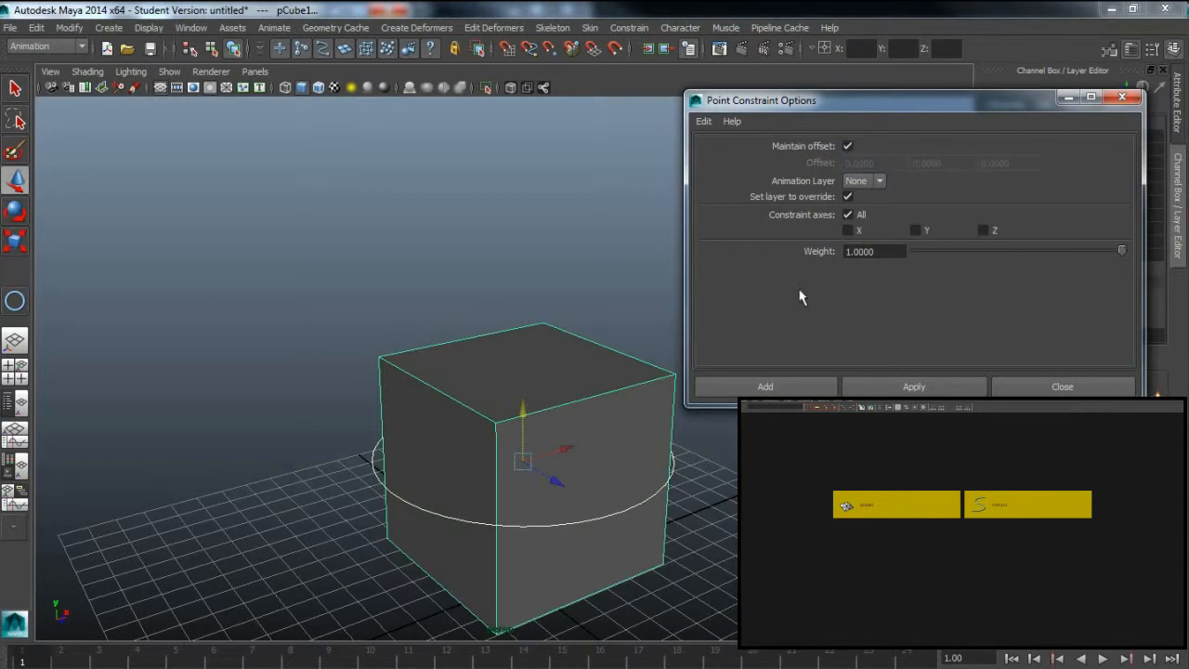
{"action": "left_click", "coordinate": [764, 387]}
{"action": "left_click", "coordinate": [677, 488]}
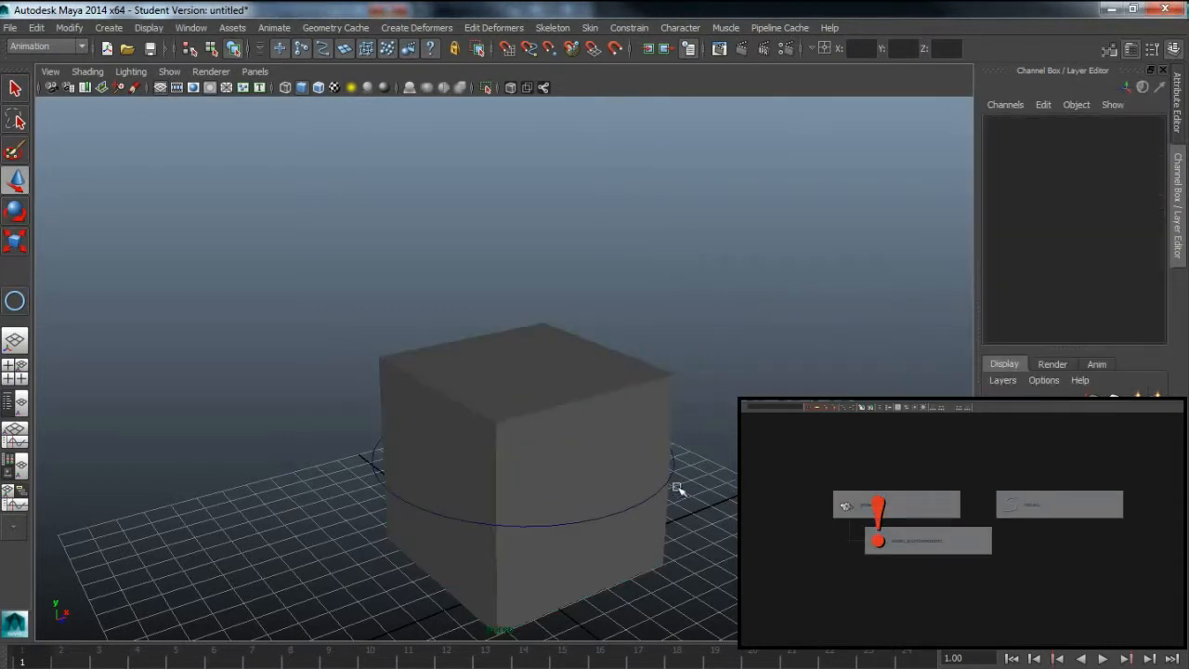
Step: Test the point constraint by raising the control circle to a Translate Y of about 8.763, and try rotating the cube and the circle
{"action": "left_click", "coordinate": [673, 470]}
{"action": "left_click_drag", "start_coordinate": [563, 438], "coordinate": [535, 269]}
{"action": "left_click", "coordinate": [633, 263]}
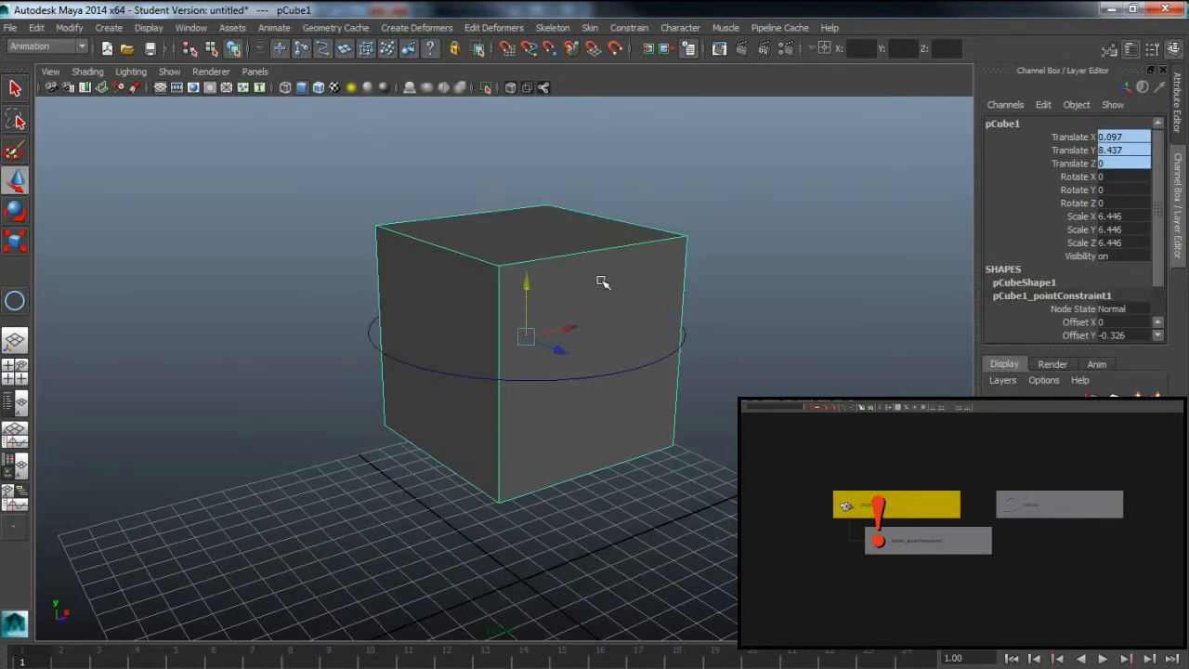
{"action": "left_click_drag", "start_coordinate": [552, 273], "coordinate": [589, 340]}
{"action": "left_click", "coordinate": [406, 364]}
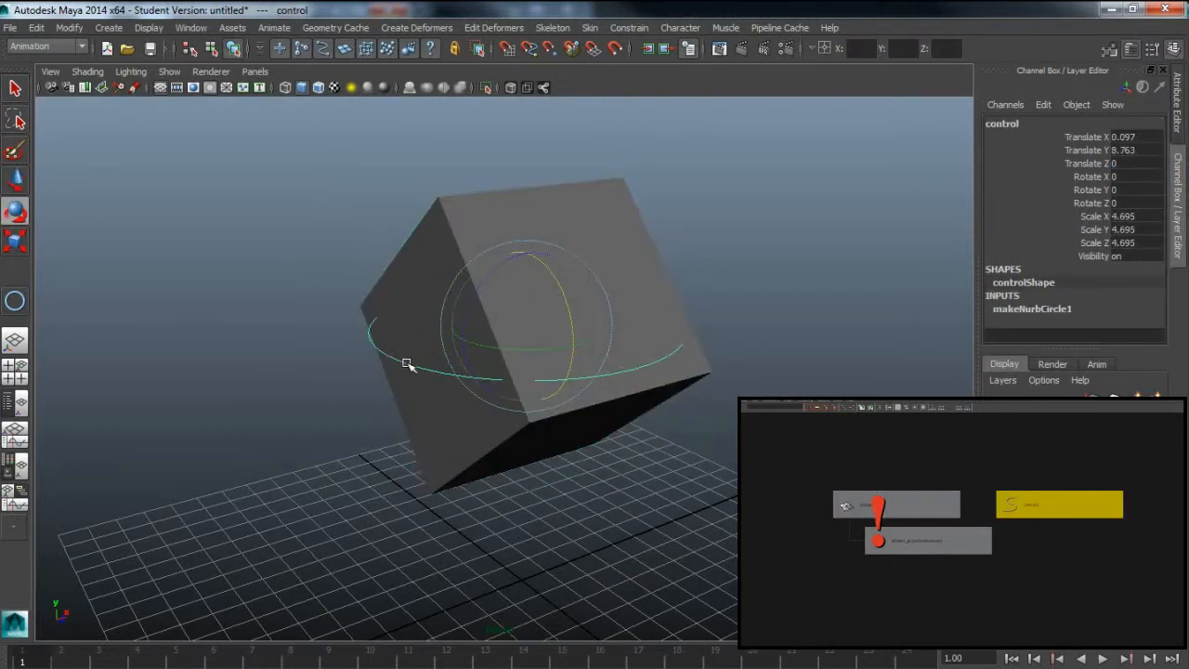
{"action": "mouse_move", "coordinate": [490, 278]}
{"action": "left_mouse_down"}
{"action": "mouse_move", "coordinate": [462, 341]}
{"action": "mouse_move", "coordinate": [490, 261]}
{"action": "mouse_move", "coordinate": [480, 316]}
{"action": "mouse_move", "coordinate": [492, 302]}
{"action": "left_mouse_up"}
Step: Undo the test rotations, the control circle's move and the cube's point constraint, leaving nothing selected
{"action": "key", "text": "ctrl+z"}
{"action": "key", "text": "ctrl+z"}
{"action": "key", "text": "ctrl+z"}
{"action": "key", "text": "ctrl+z"}
{"action": "key", "text": "ctrl+z"}
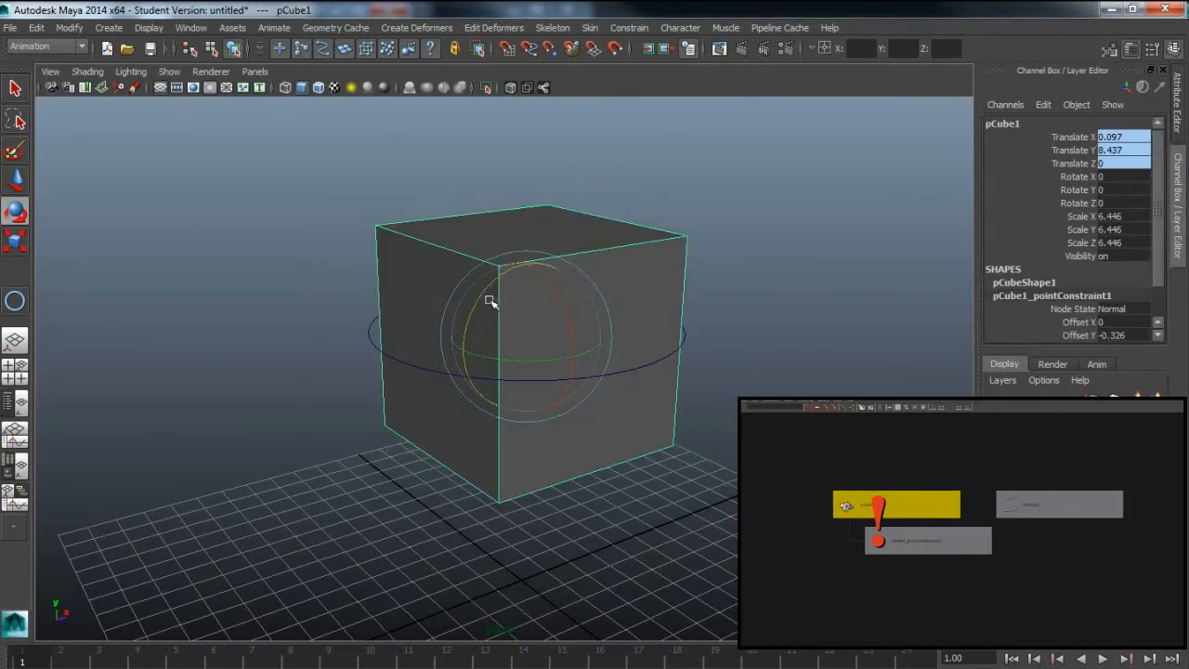
{"action": "key", "text": "ctrl+z"}
{"action": "key", "text": "ctrl+z"}
{"action": "key", "text": "ctrl+z"}
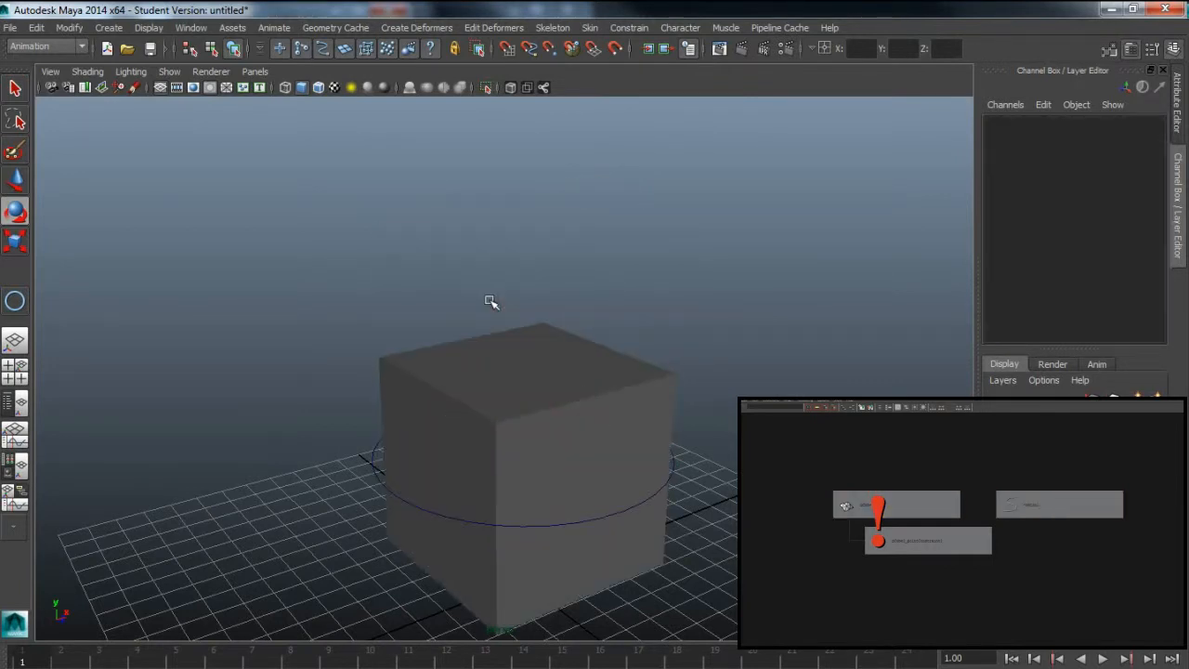
{"action": "left_click", "coordinate": [759, 305]}
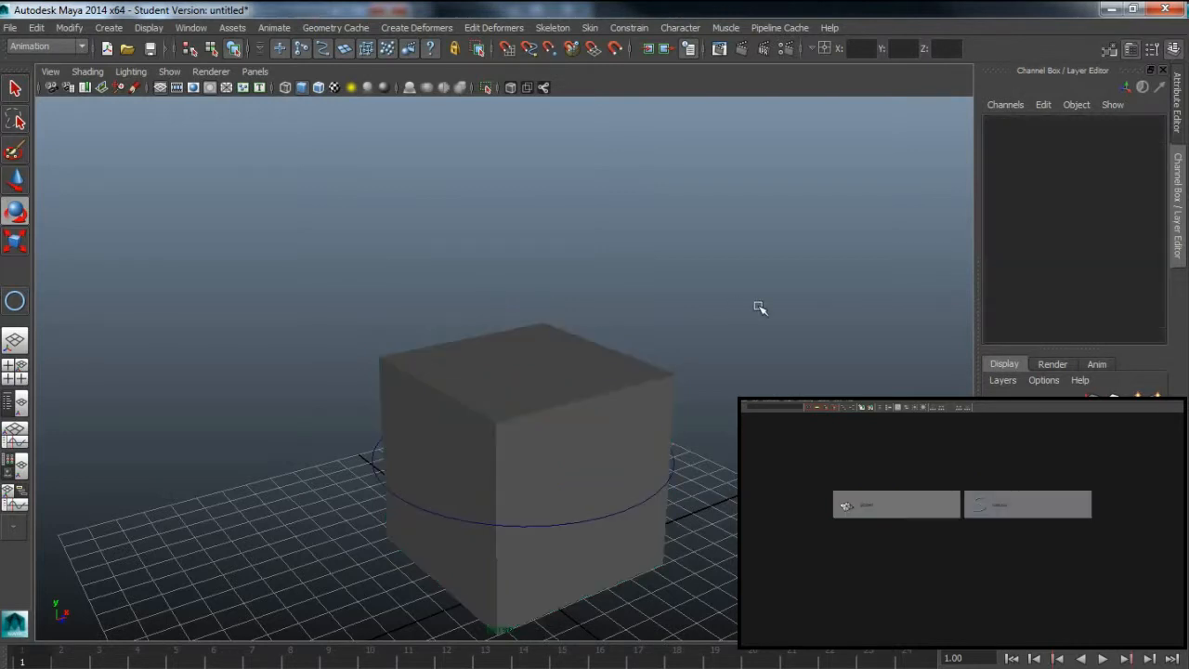
Step: Orient-constrain the cube to the control circle with Maintain offset on, all constraint axes, and weight 1
{"action": "left_click", "coordinate": [374, 476]}
{"action": "left_click", "coordinate": [433, 376], "text": "shift"}
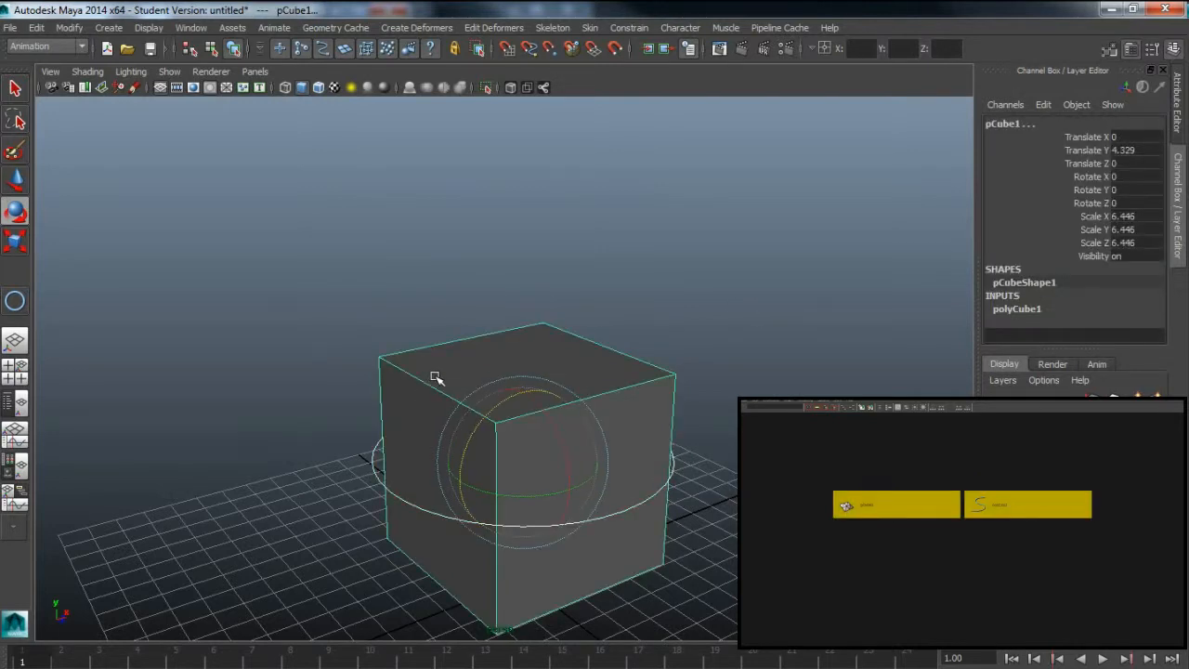
{"action": "left_click", "coordinate": [640, 30]}
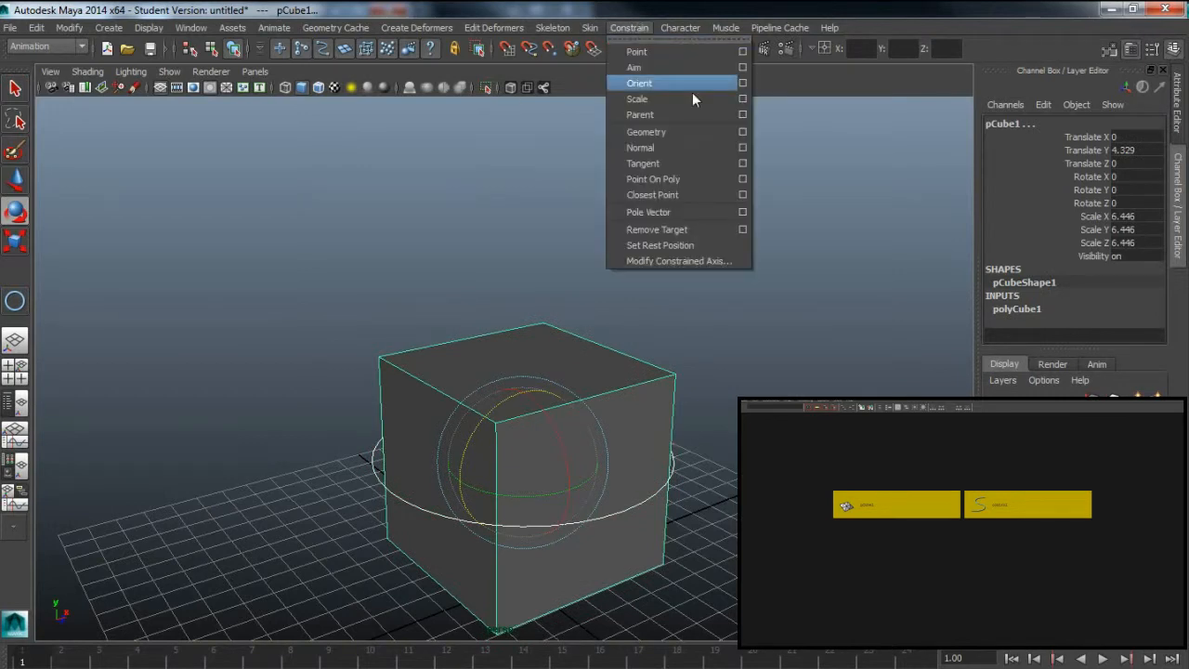
{"action": "left_click", "coordinate": [742, 83]}
{"action": "left_click", "coordinate": [847, 147]}
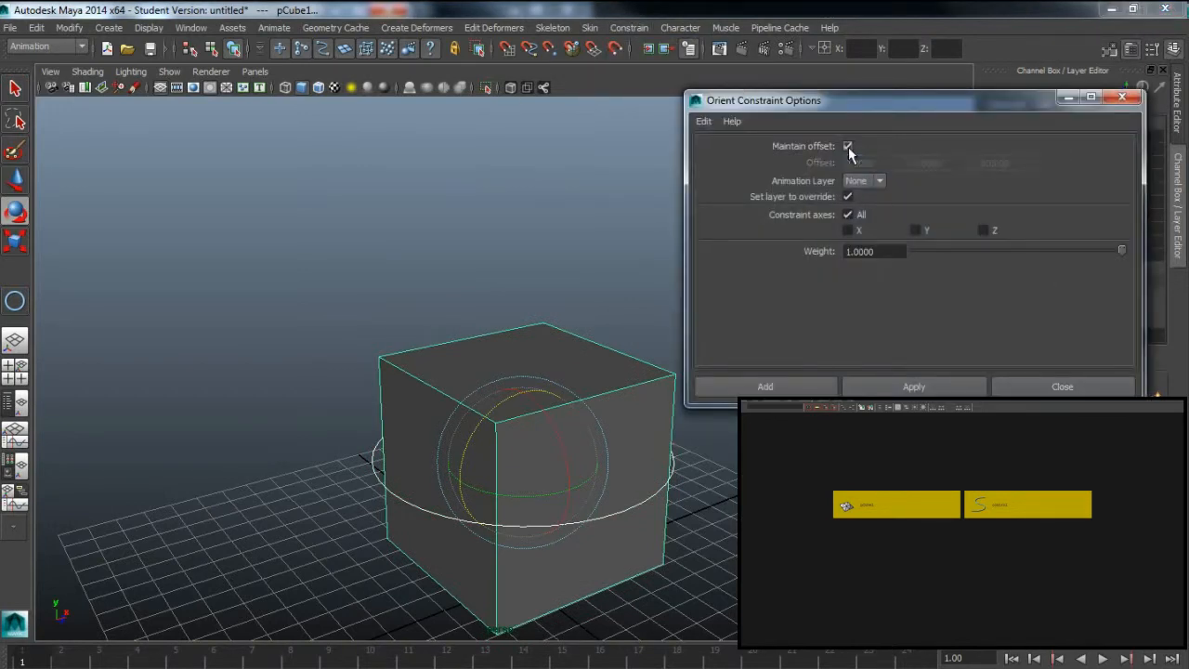
{"action": "left_click", "coordinate": [765, 387]}
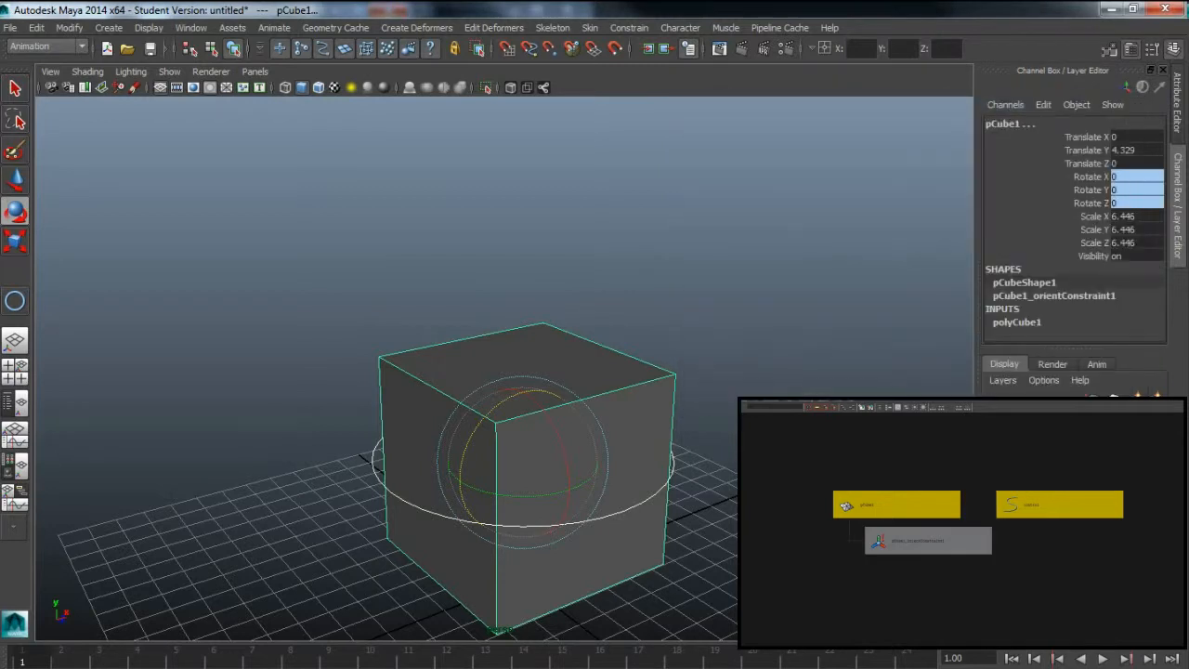
Step: Test the orient constraint by rotating the control circle to a Rotate Z of about -27.21 and moving it to a Translate X of about 4.106
{"action": "left_click", "coordinate": [668, 480]}
{"action": "left_click", "coordinate": [668, 480]}
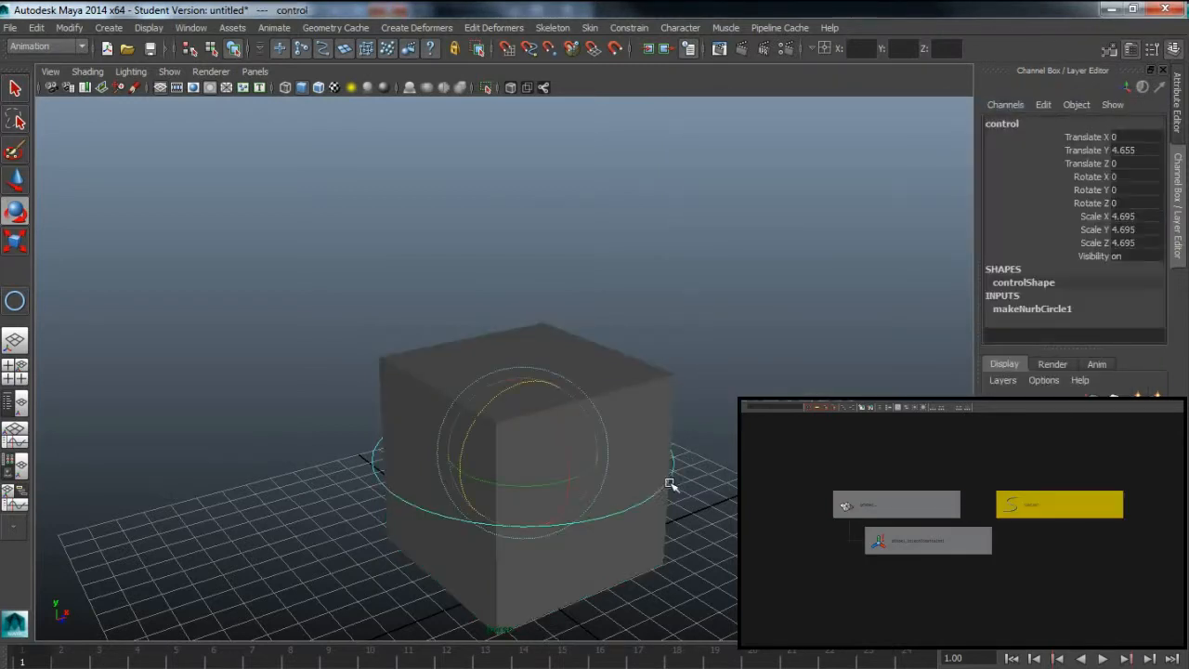
{"action": "left_click_drag", "start_coordinate": [568, 406], "coordinate": [531, 393]}
{"action": "key", "text": "w"}
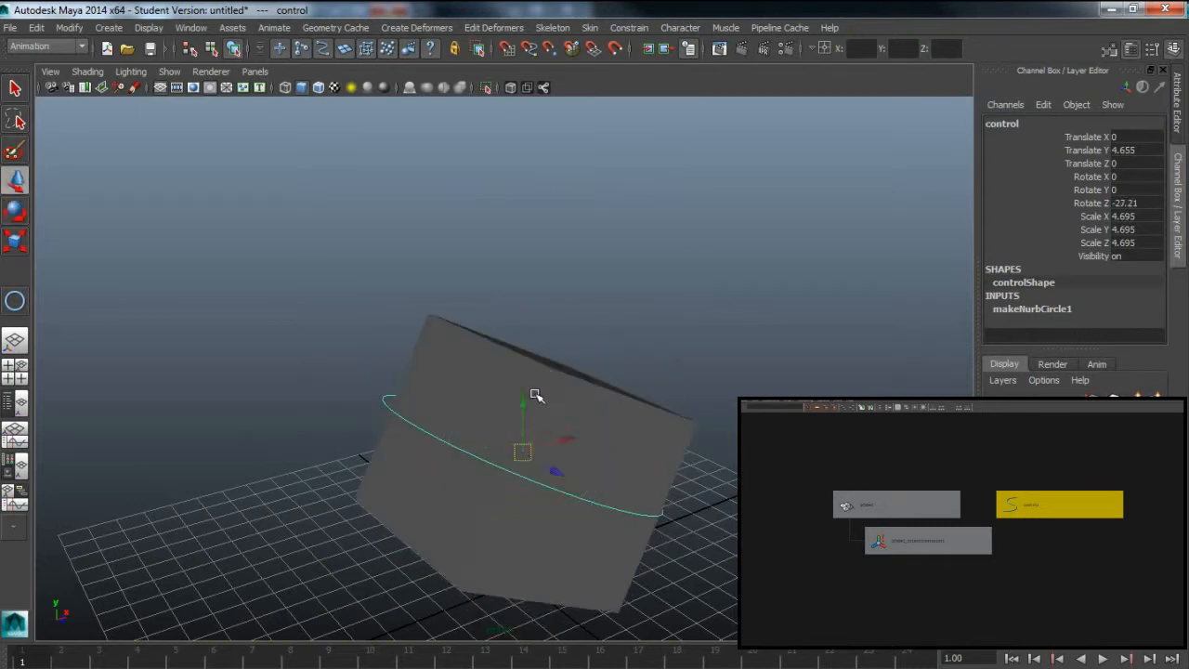
{"action": "left_click_drag", "start_coordinate": [563, 434], "coordinate": [653, 412]}
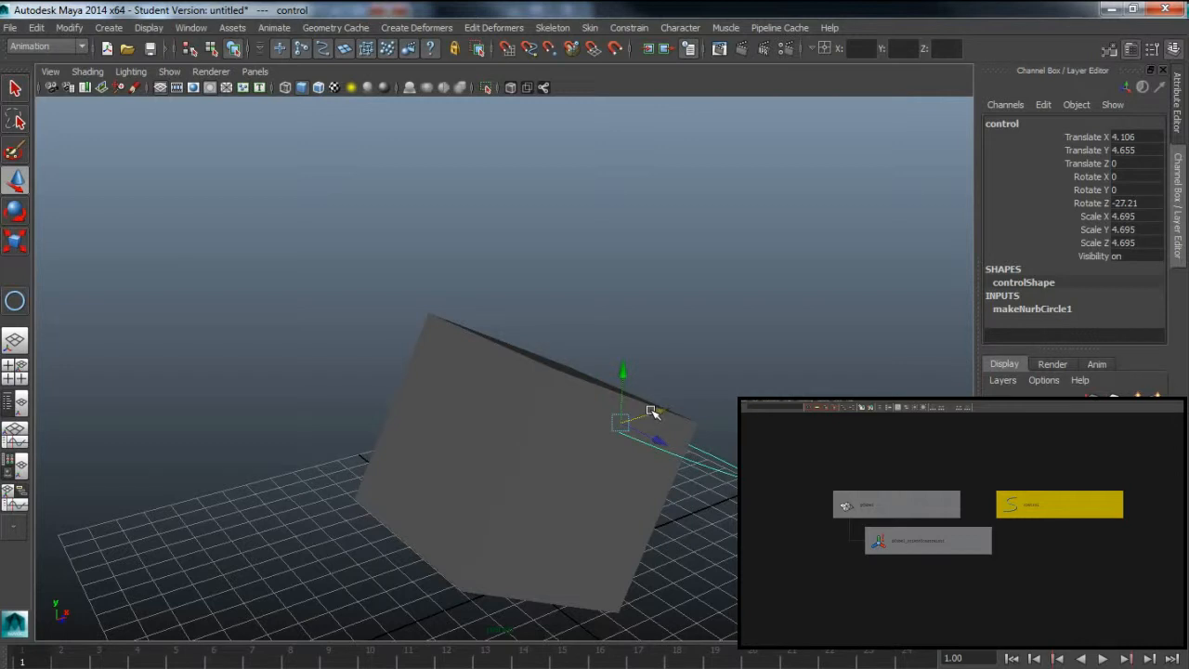
Step: Undo the control circle's test move and rotation, and delete the cube's orient constraint node
{"action": "key", "text": "ctrl+z"}
{"action": "key", "text": "ctrl+z"}
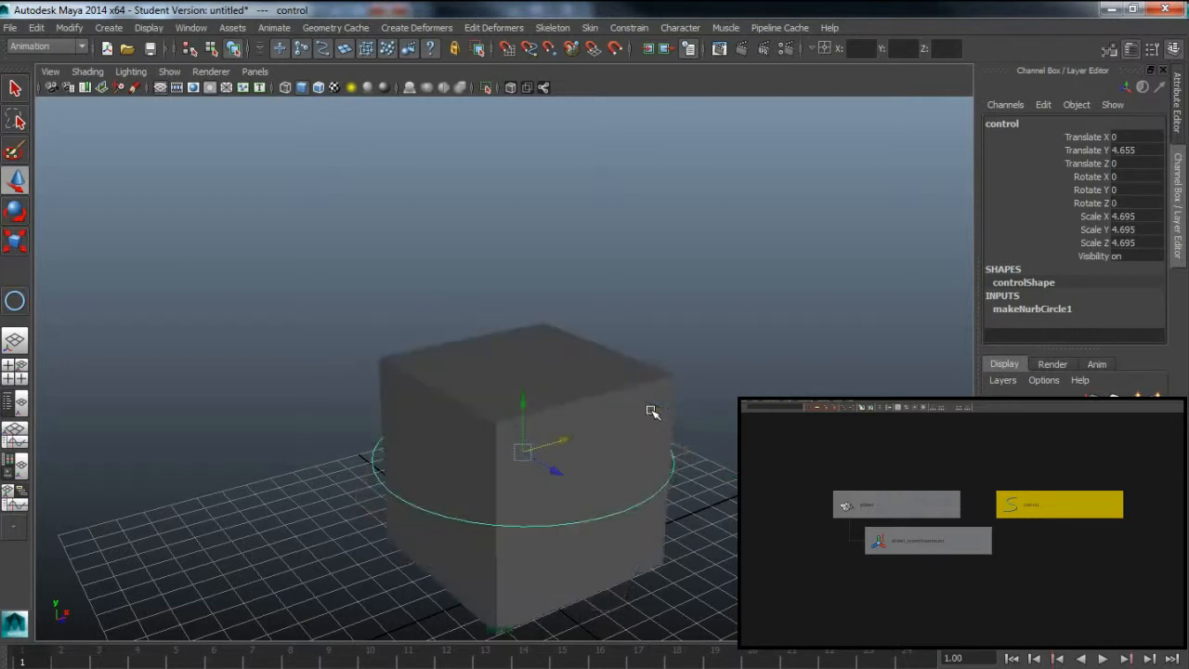
{"action": "key", "text": "ctrl+z"}
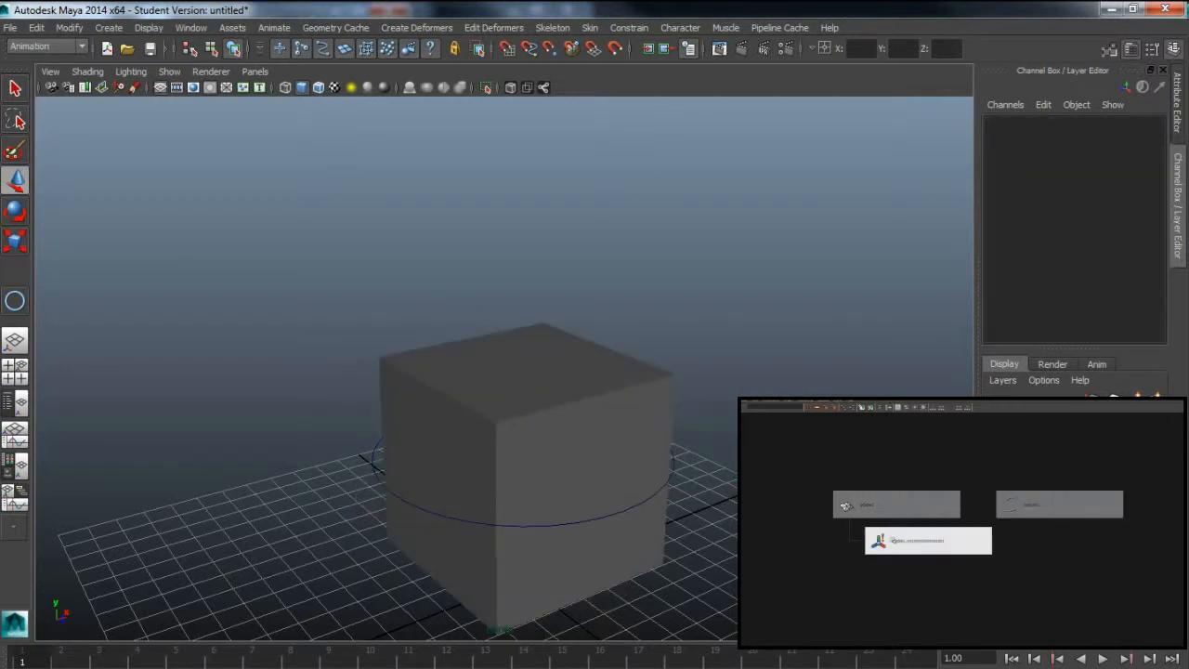
{"action": "left_click", "coordinate": [892, 540]}
{"action": "key", "text": "Delete"}
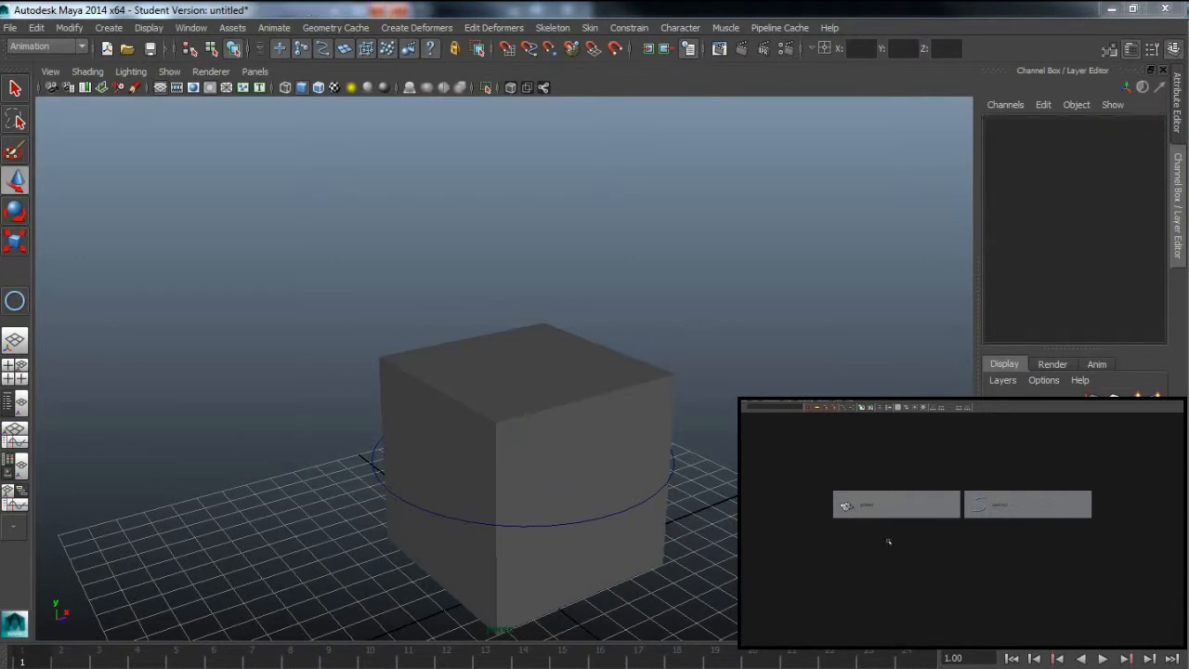
Step: Raise the control circle to a Translate Y of about 11.732, and move the cube to a Translate X of about -6.903
{"action": "scroll", "coordinate": [704, 511], "scroll_direction": "down", "scroll_amount": 5}
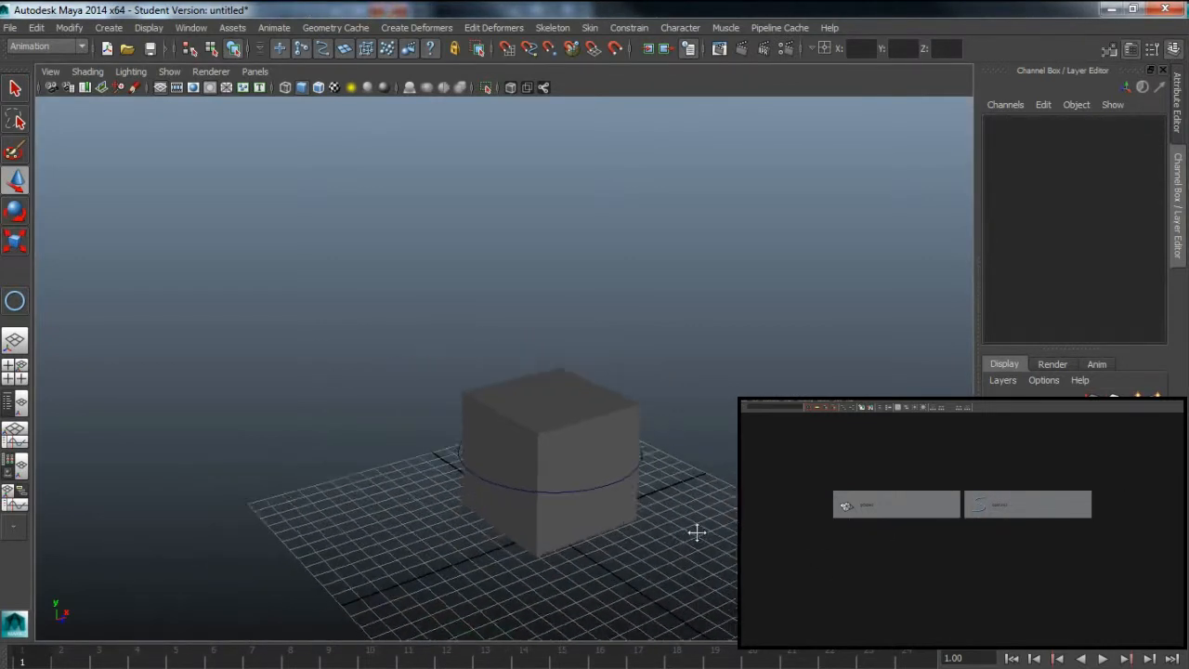
{"action": "left_click", "coordinate": [464, 480]}
{"action": "left_click_drag", "start_coordinate": [516, 385], "coordinate": [538, 294]}
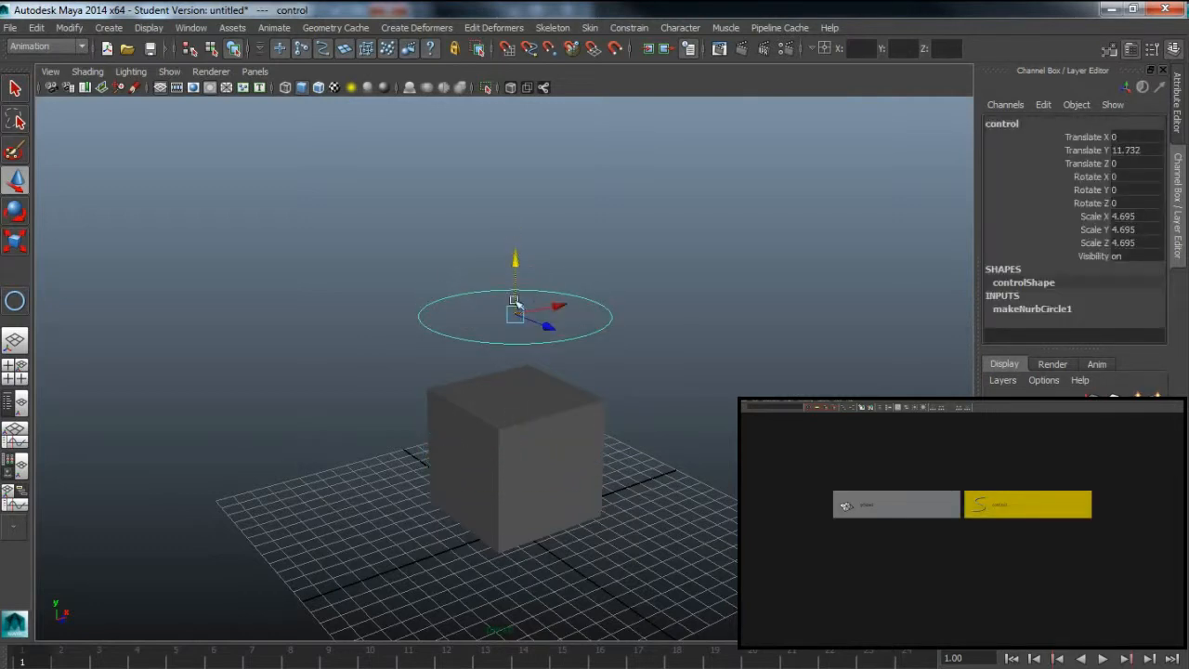
{"action": "left_click", "coordinate": [518, 484]}
{"action": "left_click_drag", "start_coordinate": [557, 443], "coordinate": [452, 473]}
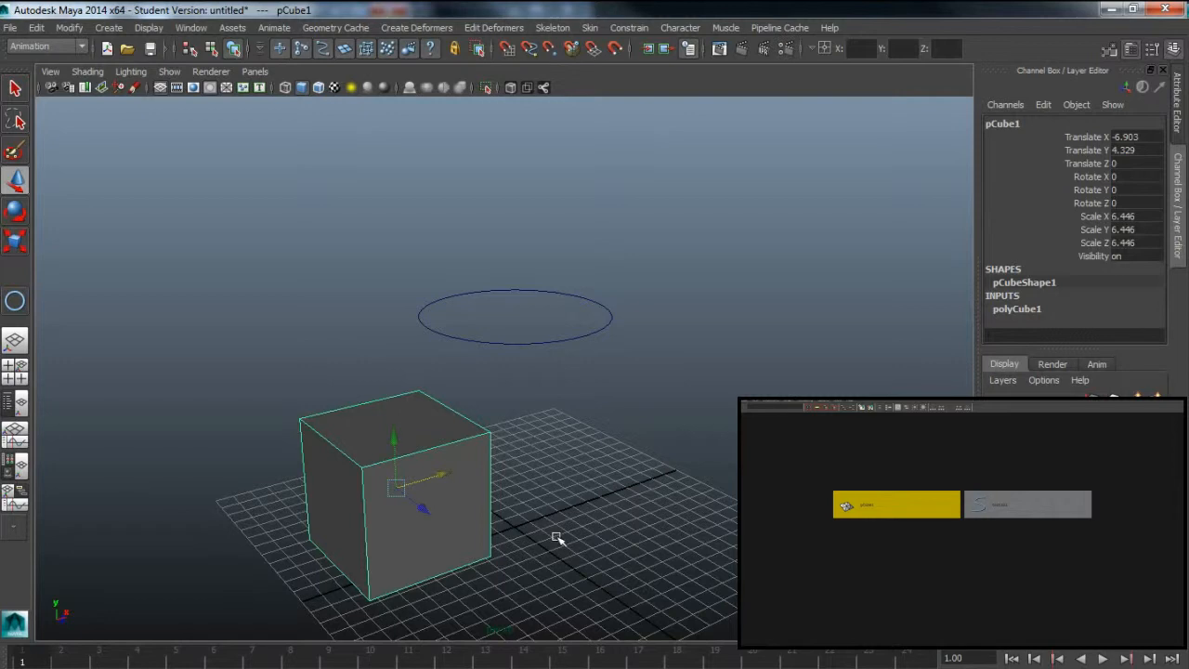
Step: Create a polygon sphere scaled uniformly to about 3.507, placed at a Translate X of about 6.098 and Translate Y of about 3.584
{"action": "left_click", "coordinate": [118, 27]}
{"action": "mouse_move", "coordinate": [130, 69]}
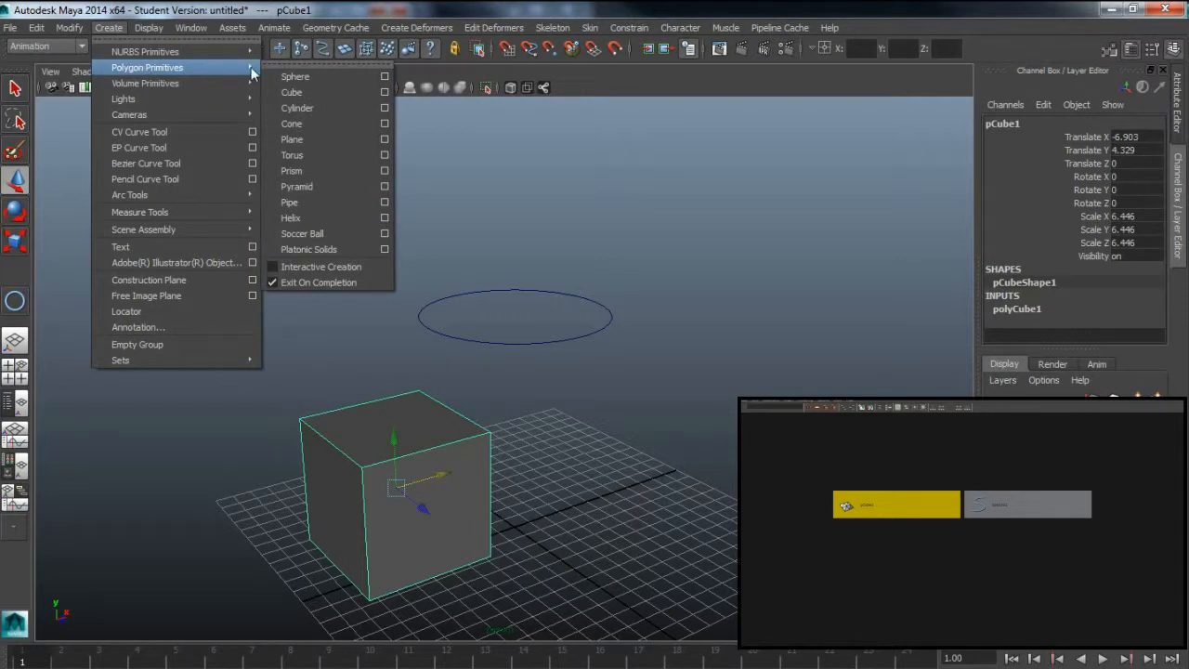
{"action": "left_click", "coordinate": [276, 75]}
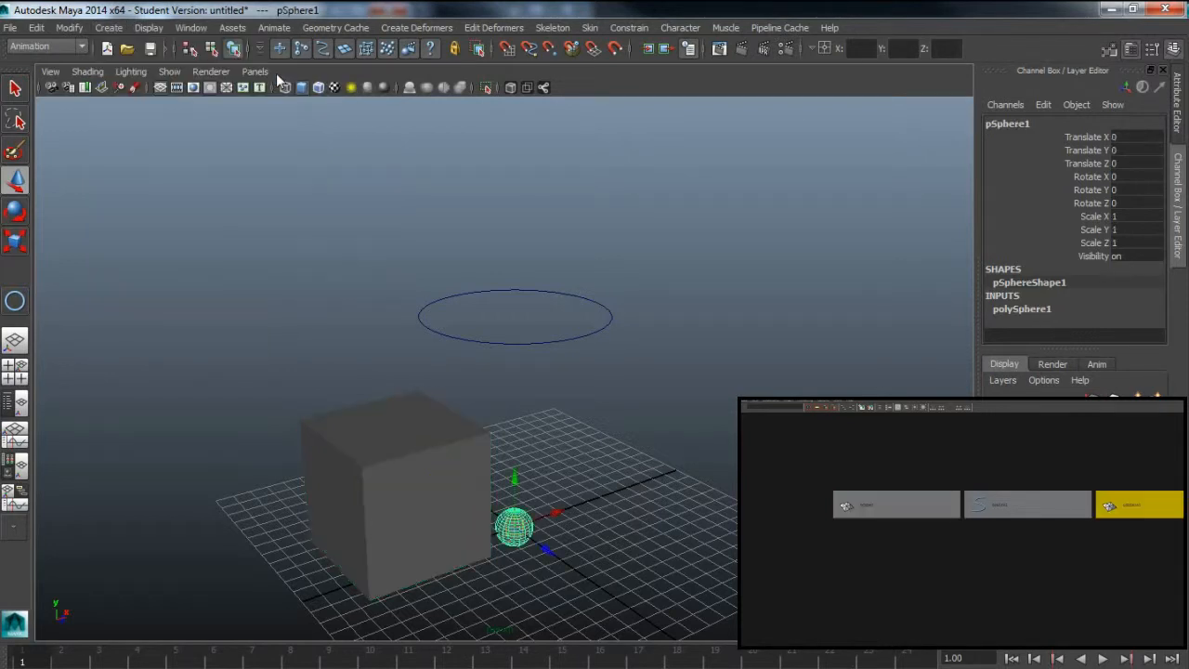
{"action": "left_click_drag", "start_coordinate": [554, 509], "coordinate": [626, 365]}
{"action": "key", "text": "r"}
{"action": "left_click_drag", "start_coordinate": [627, 415], "coordinate": [708, 418]}
{"action": "key", "text": "w"}
{"action": "left_click_drag", "start_coordinate": [629, 364], "coordinate": [627, 397]}
{"action": "left_click_drag", "start_coordinate": [735, 548], "coordinate": [644, 472], "text": "alt"}
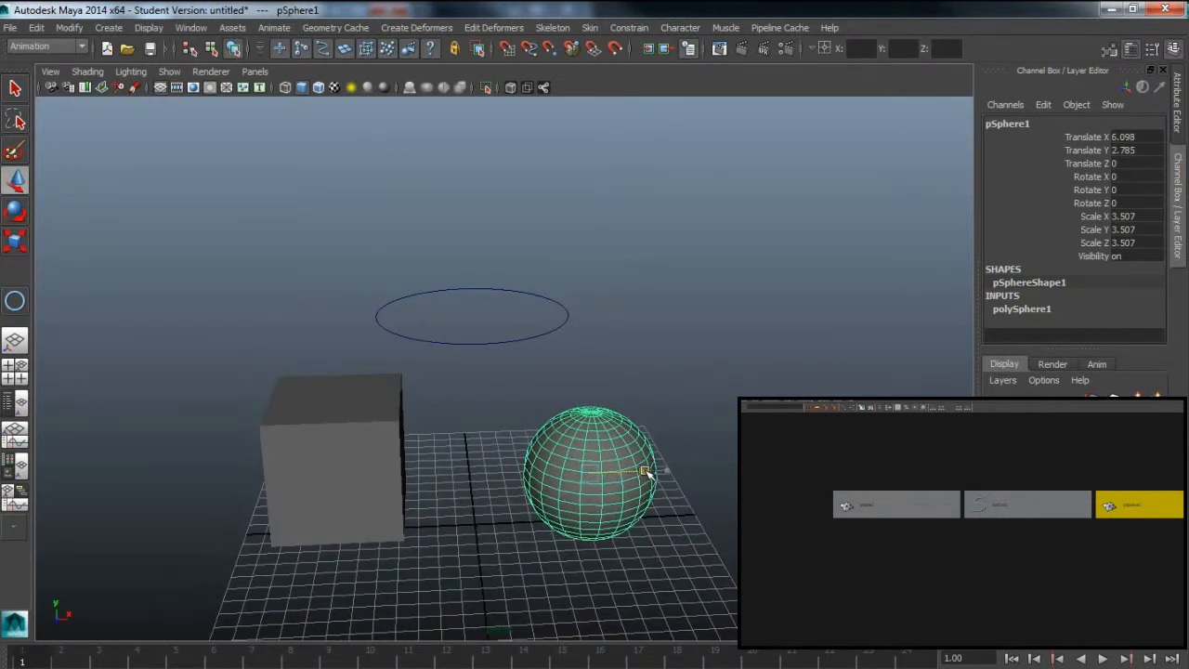
{"action": "left_click_drag", "start_coordinate": [588, 430], "coordinate": [594, 411]}
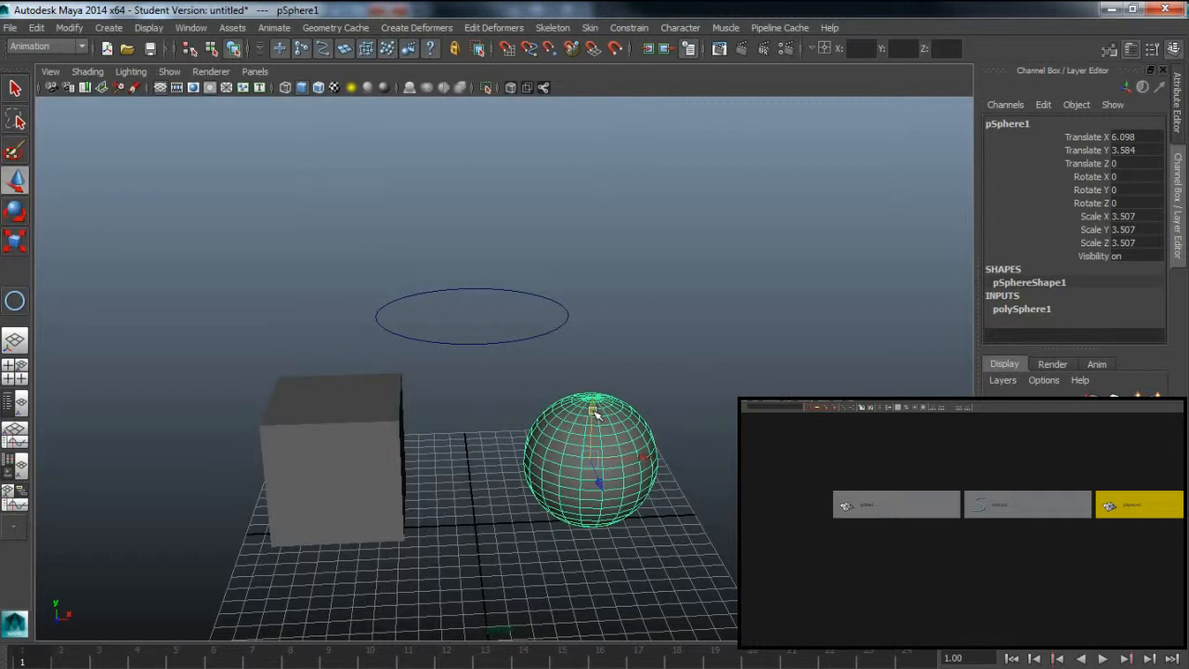
{"action": "left_click_drag", "start_coordinate": [533, 575], "coordinate": [568, 567], "text": "alt"}
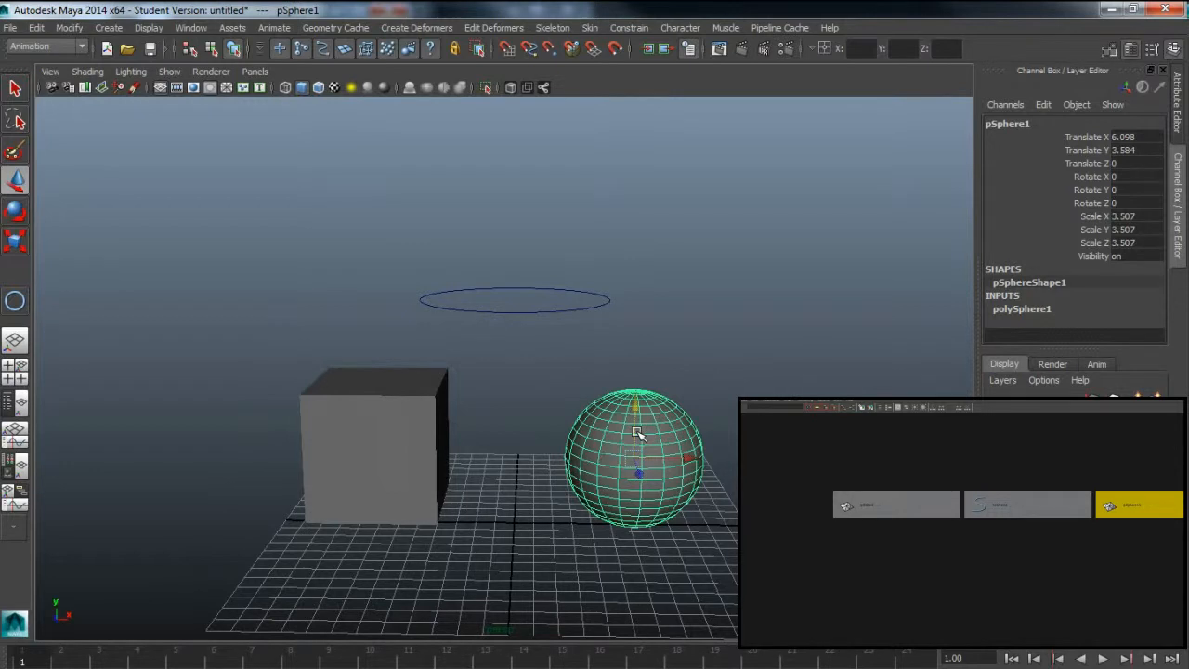
Step: Point-constrain the sphere to the control circle using the current point constraint options
{"action": "left_click", "coordinate": [550, 314]}
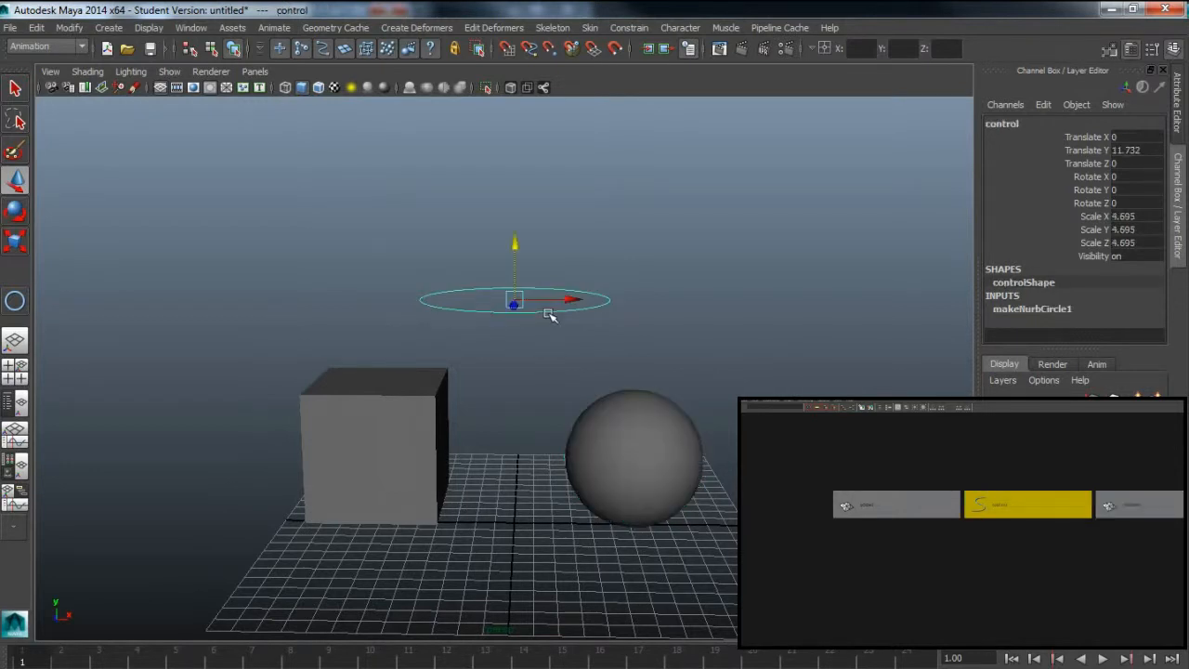
{"action": "left_click", "coordinate": [391, 432]}
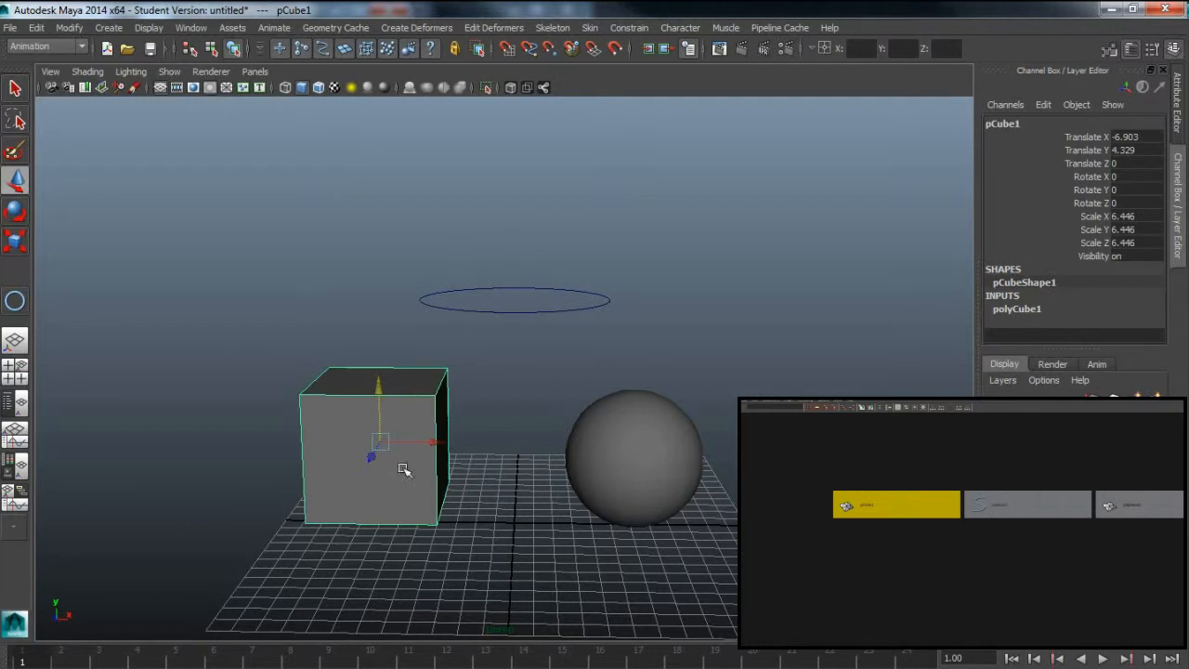
{"action": "left_click", "coordinate": [491, 314]}
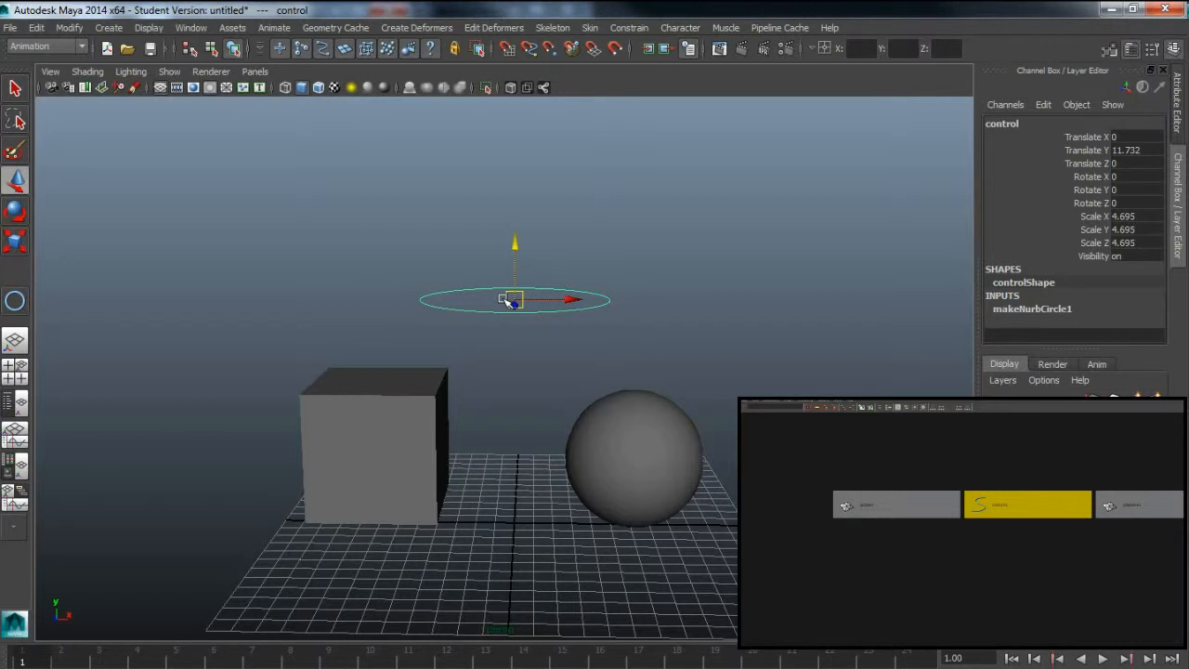
{"action": "left_click", "coordinate": [646, 467]}
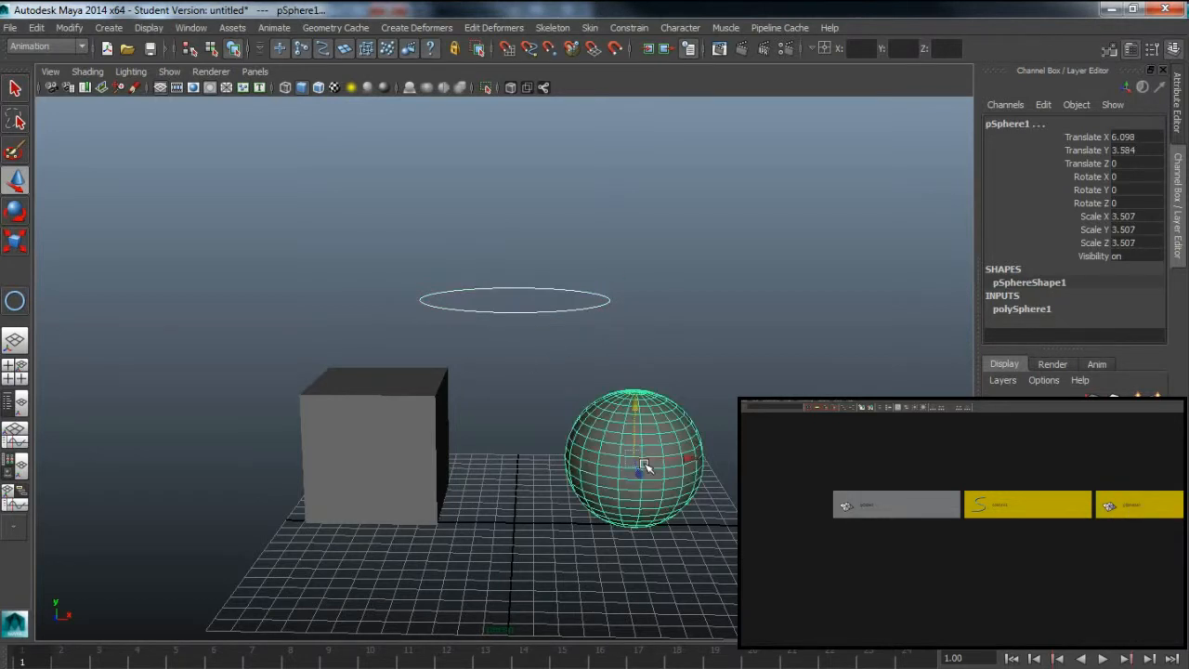
{"action": "left_click", "coordinate": [628, 31]}
{"action": "left_click", "coordinate": [630, 44]}
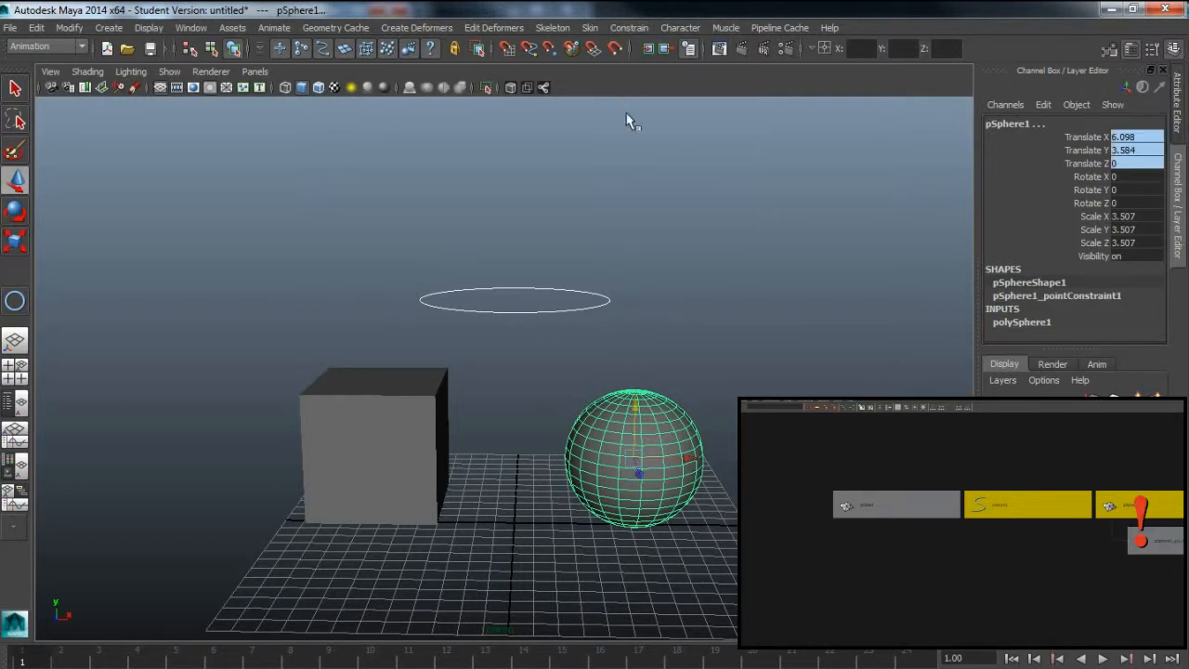
Step: Test the sphere's point constraint by raising the control circle to a Translate Y of about 12.973, and undo the move
{"action": "left_click", "coordinate": [557, 266]}
{"action": "left_click", "coordinate": [545, 307]}
{"action": "left_click_drag", "start_coordinate": [517, 246], "coordinate": [525, 220]}
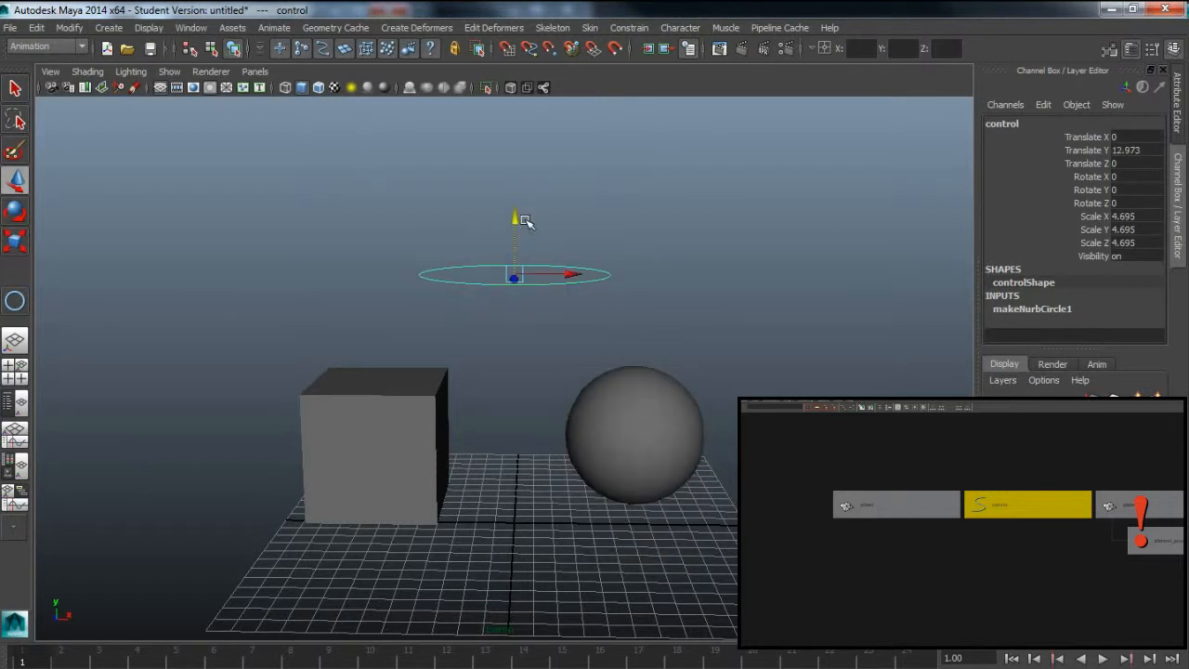
{"action": "key", "text": "ctrl+z"}
{"action": "key", "text": "ctrl+z"}
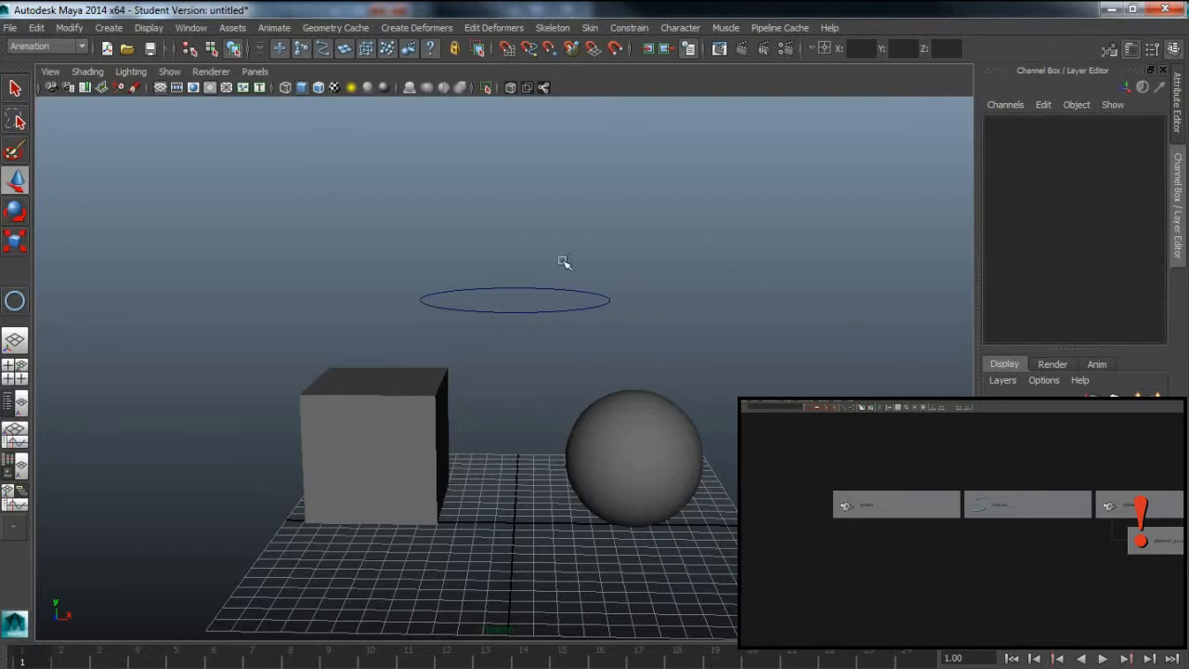
Step: Orient-constrain the cube to the control circle using the current orient constraint options
{"action": "left_click_drag", "start_coordinate": [563, 261], "coordinate": [570, 341]}
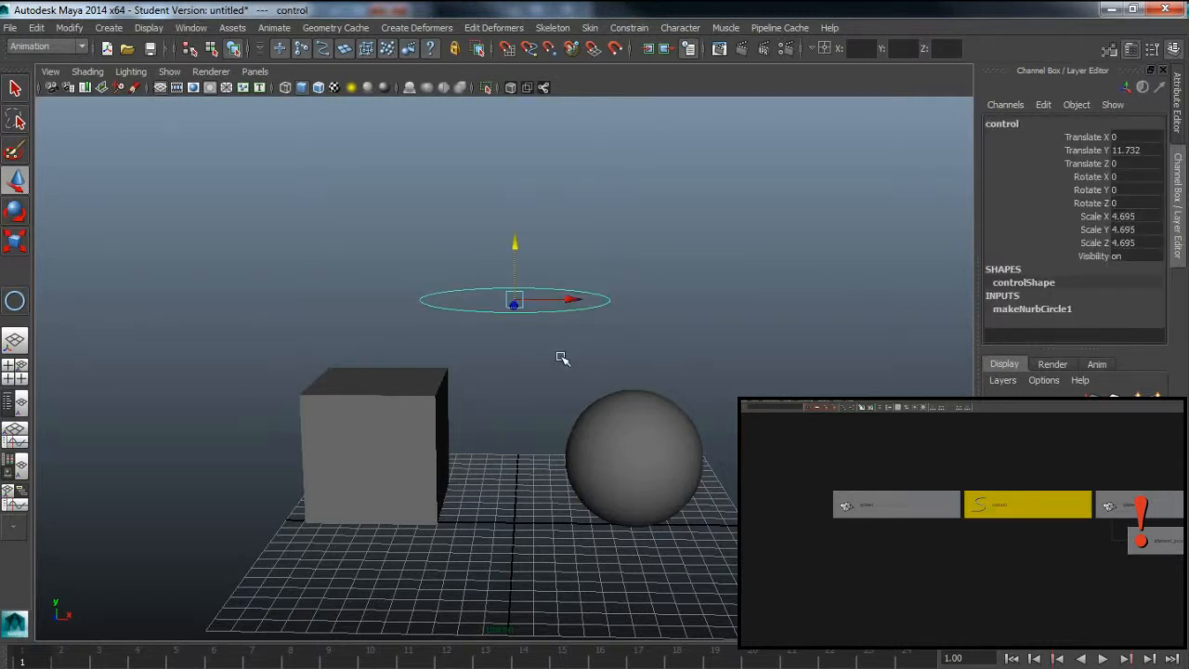
{"action": "middle_click_drag", "start_coordinate": [1008, 559], "coordinate": [955, 554], "text": "alt"}
{"action": "left_click", "coordinate": [478, 369]}
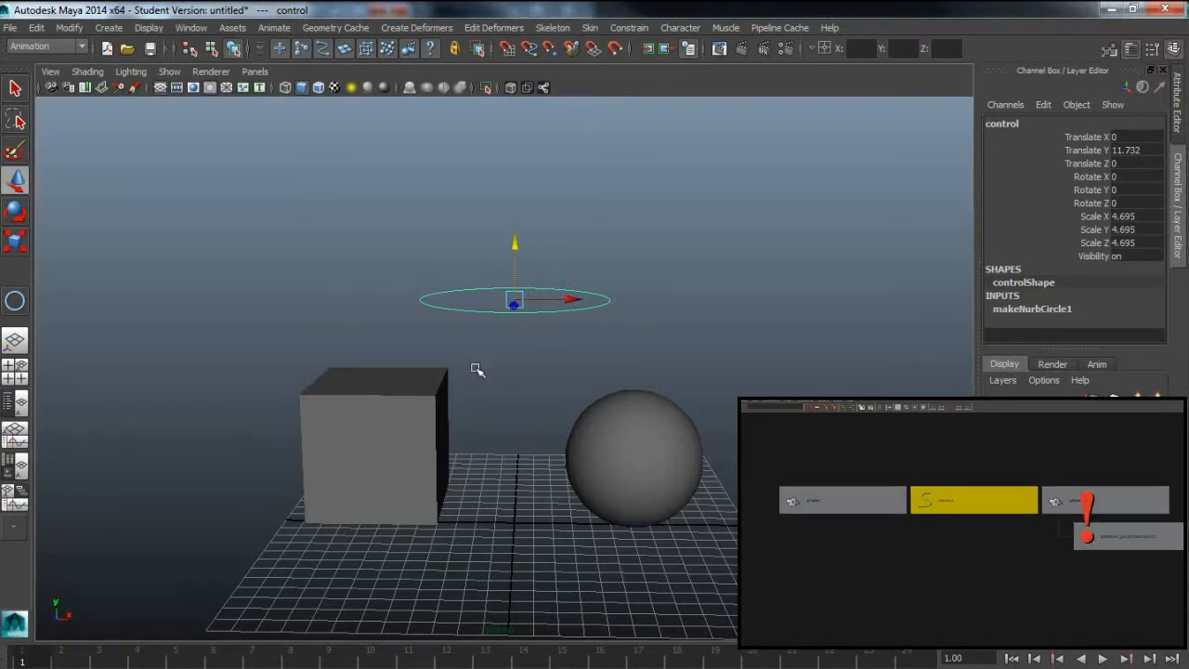
{"action": "left_click_drag", "start_coordinate": [489, 250], "coordinate": [539, 390]}
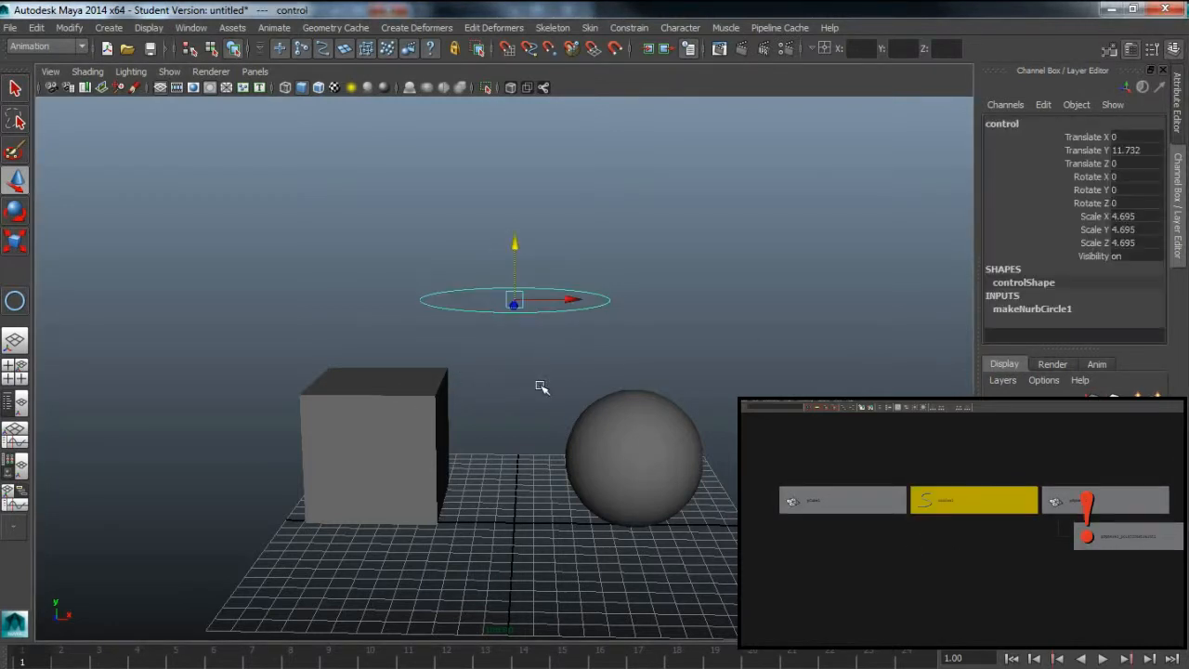
{"action": "left_click", "coordinate": [437, 412]}
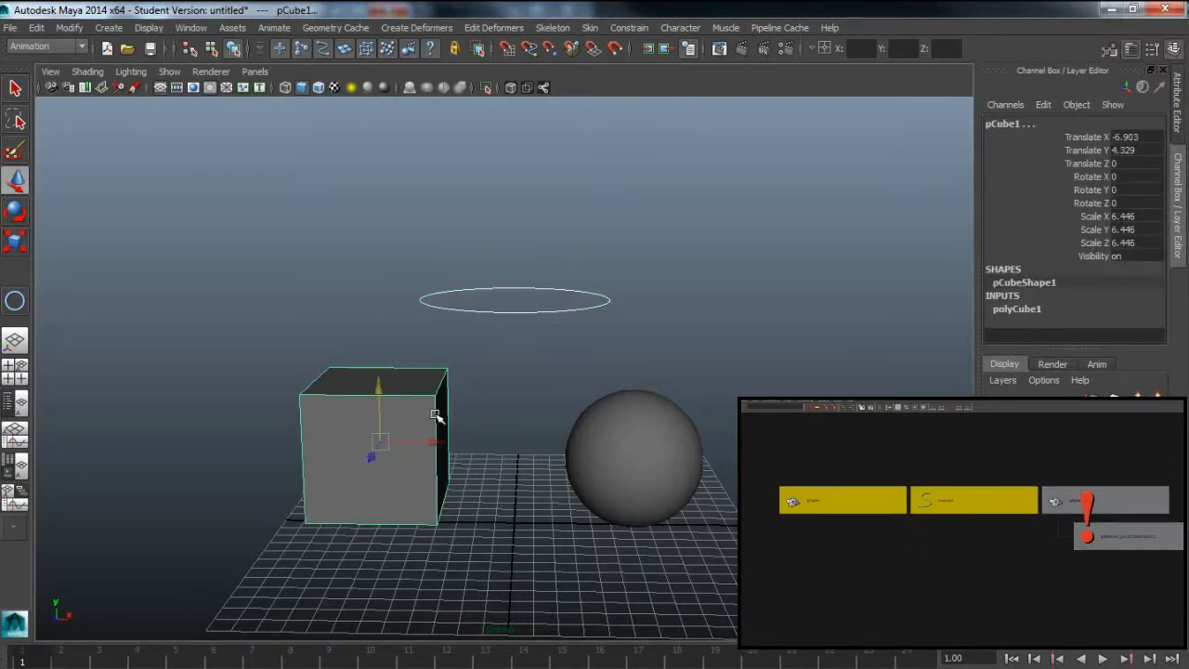
{"action": "left_click", "coordinate": [629, 27]}
{"action": "left_click", "coordinate": [656, 84]}
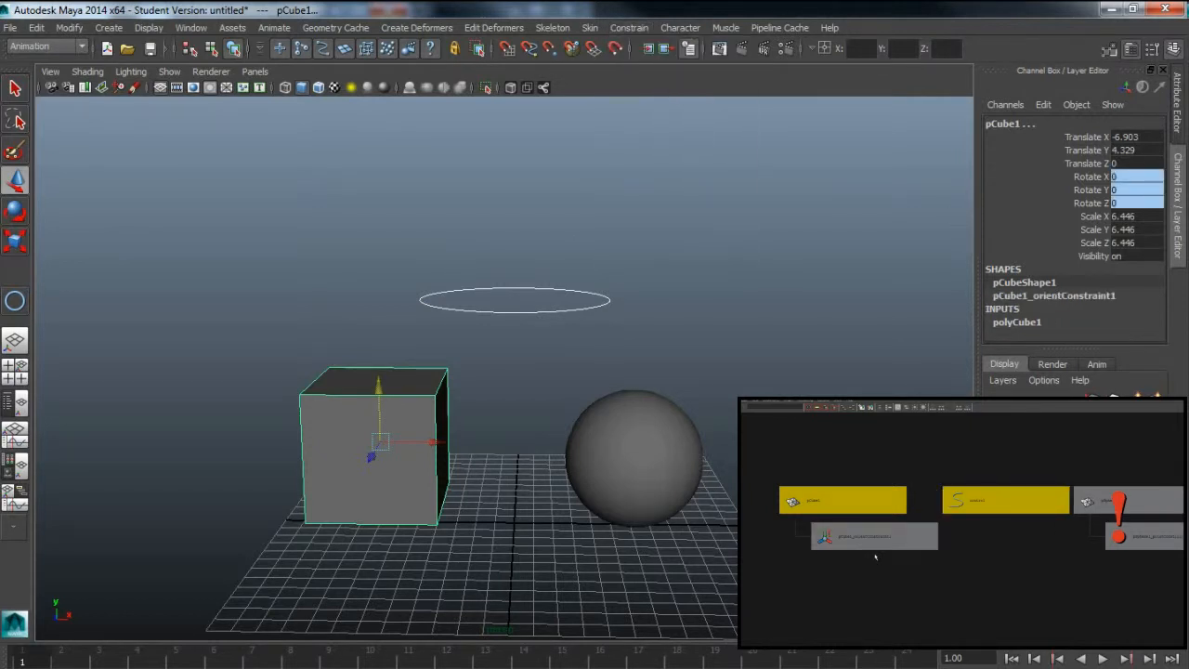
Step: Test both constraints by raising the control circle to a Translate Y of about 14.274 and rotating it about -52.234 in Z, and undo both changes
{"action": "key", "text": "a"}
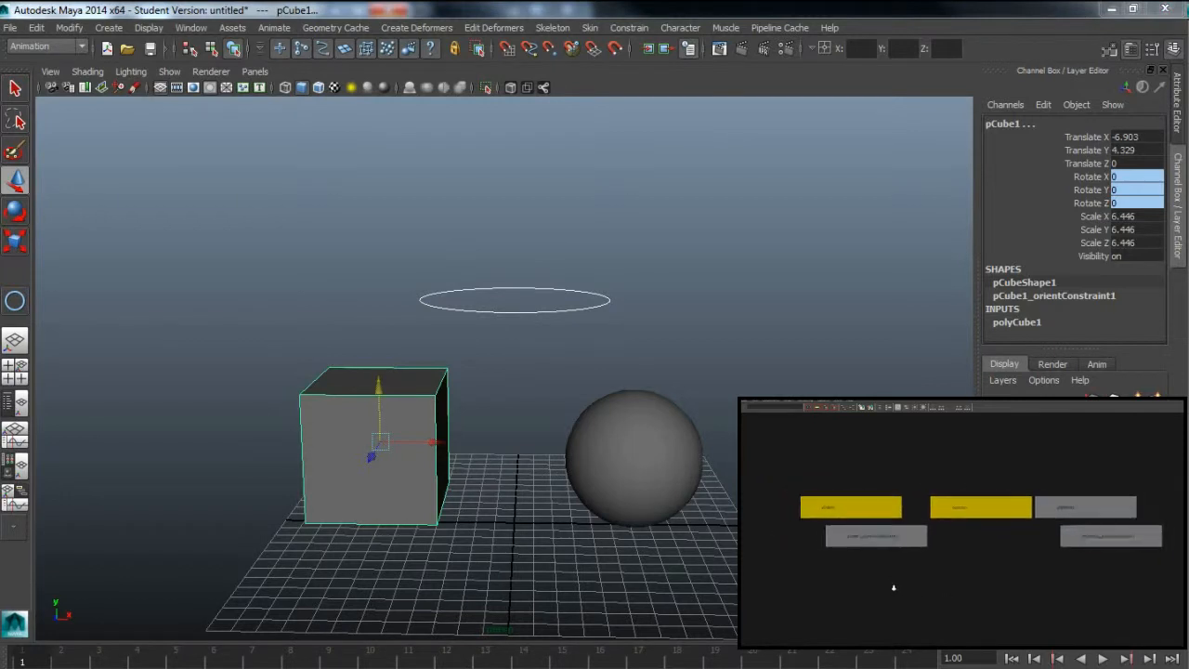
{"action": "left_click", "coordinate": [696, 345]}
{"action": "left_click_drag", "start_coordinate": [527, 266], "coordinate": [533, 325]}
{"action": "left_click_drag", "start_coordinate": [518, 245], "coordinate": [585, 259]}
{"action": "key", "text": "e"}
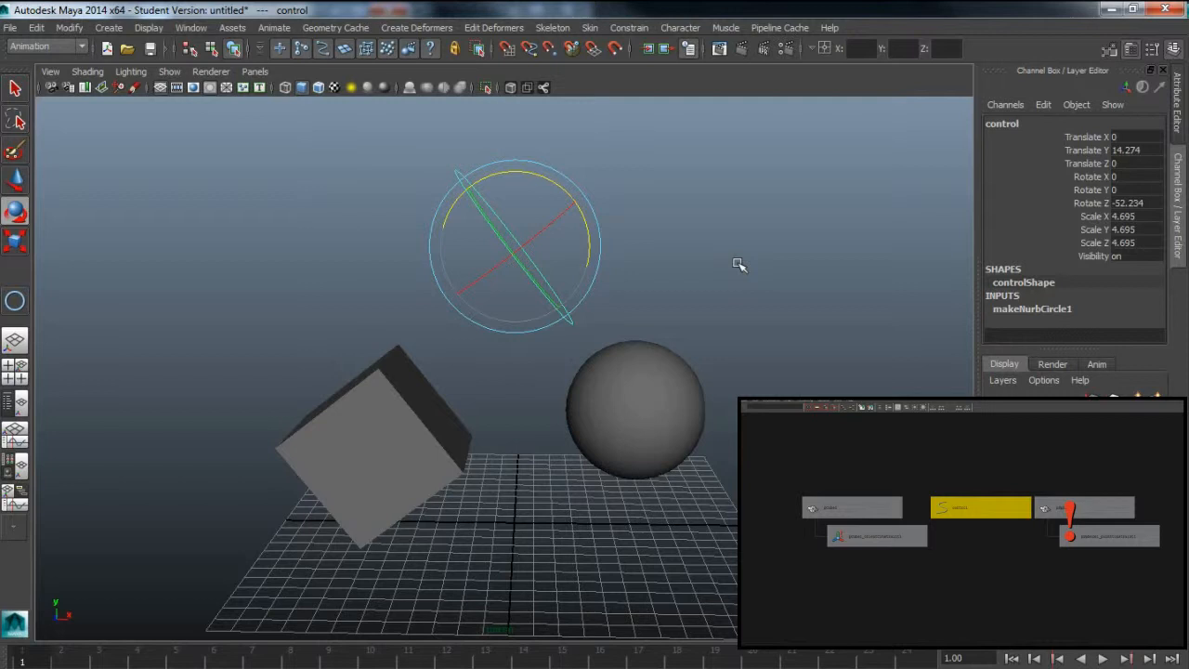
{"action": "key", "text": "ctrl+z"}
{"action": "key", "text": "ctrl+z"}
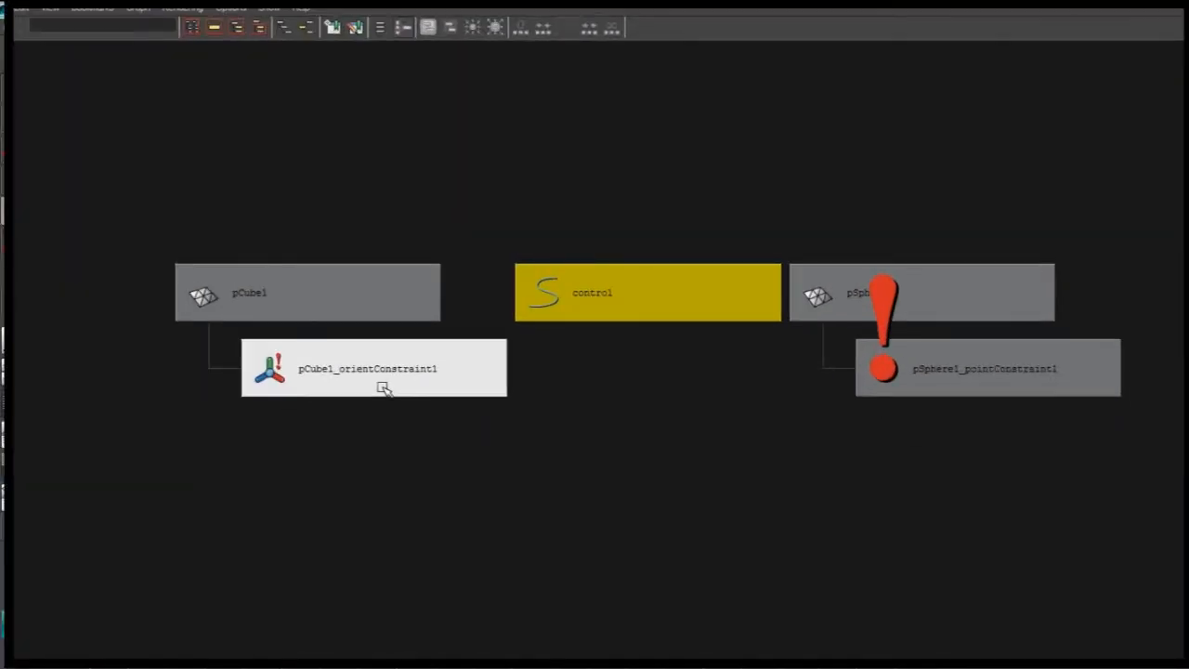
Step: Inspect the input and output connections of the cube's orient constraint node, and return to the scene hierarchy graph
{"action": "left_click", "coordinate": [383, 388]}
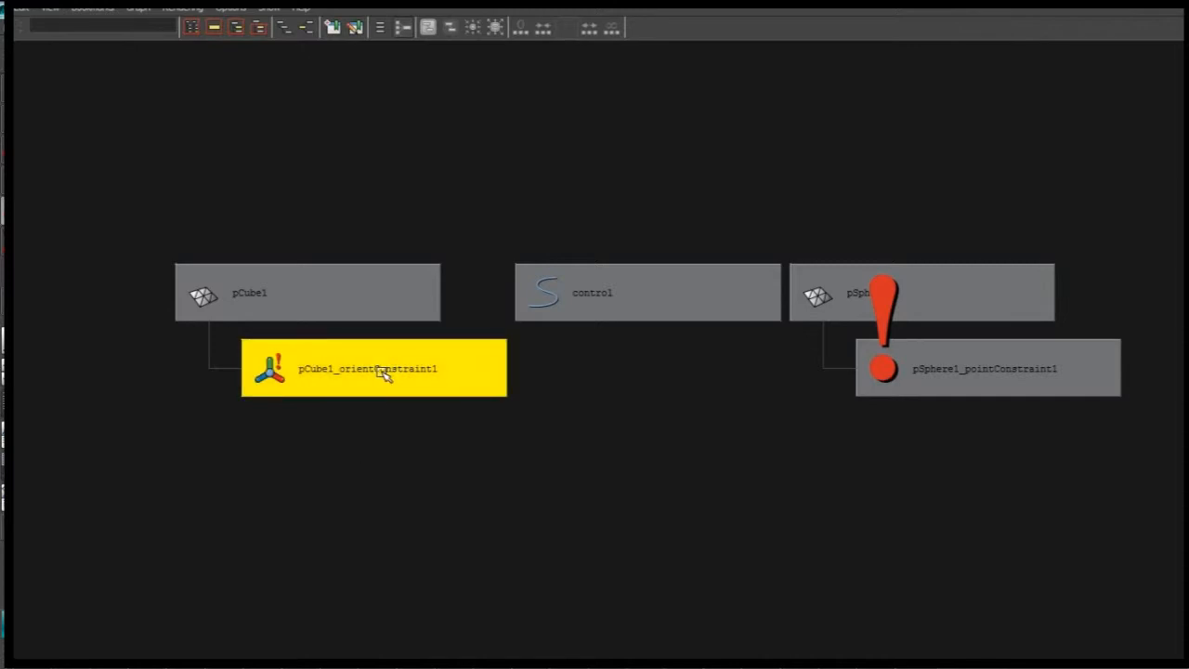
{"action": "left_click", "coordinate": [307, 28]}
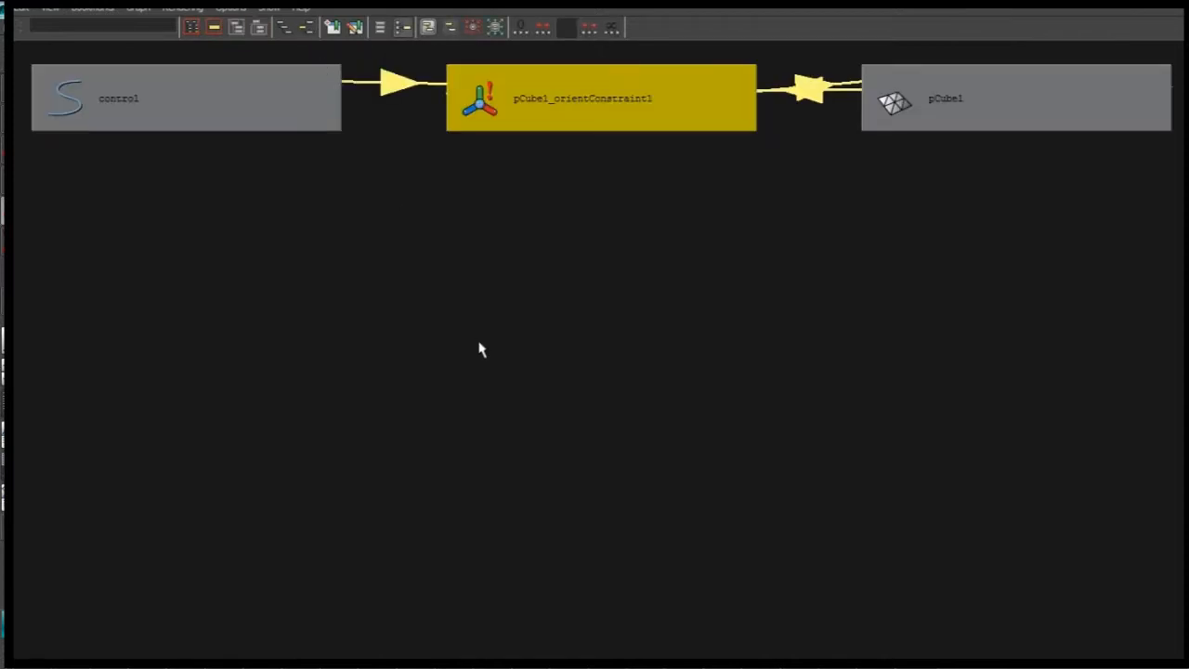
{"action": "middle_click_drag", "start_coordinate": [492, 288], "coordinate": [504, 366], "text": "alt"}
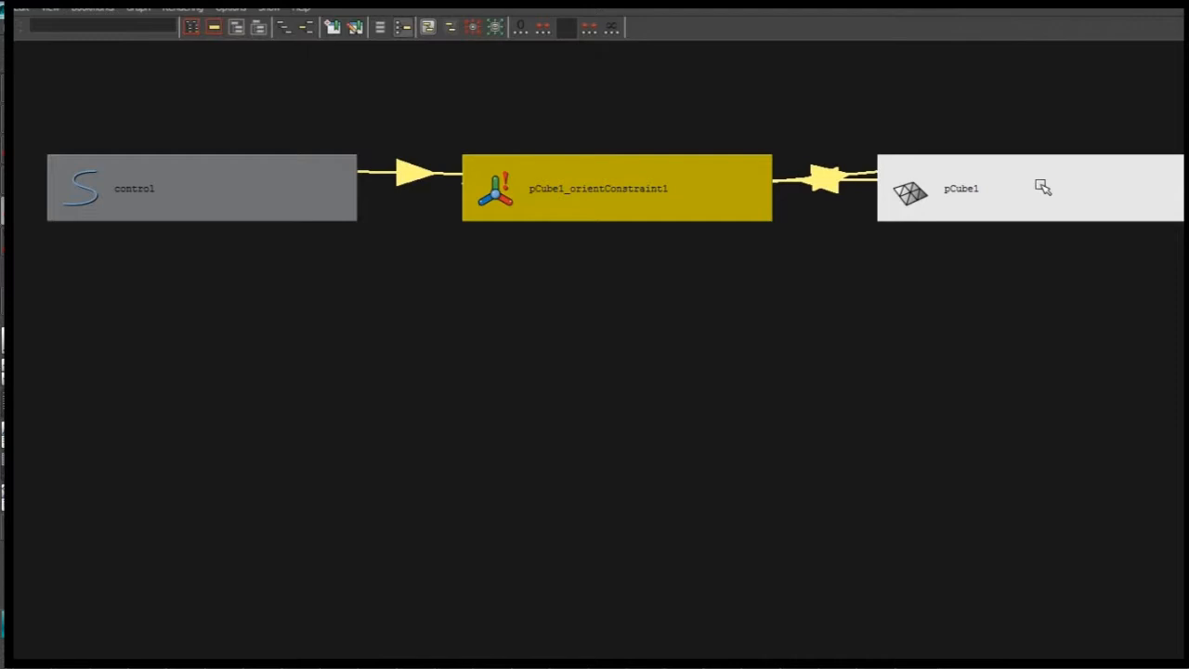
{"action": "left_click", "coordinate": [288, 32]}
Step: Inspect the input and output connections of the sphere's point constraint node, and return to the scene hierarchy graph
{"action": "left_click", "coordinate": [887, 381]}
{"action": "left_click", "coordinate": [308, 29]}
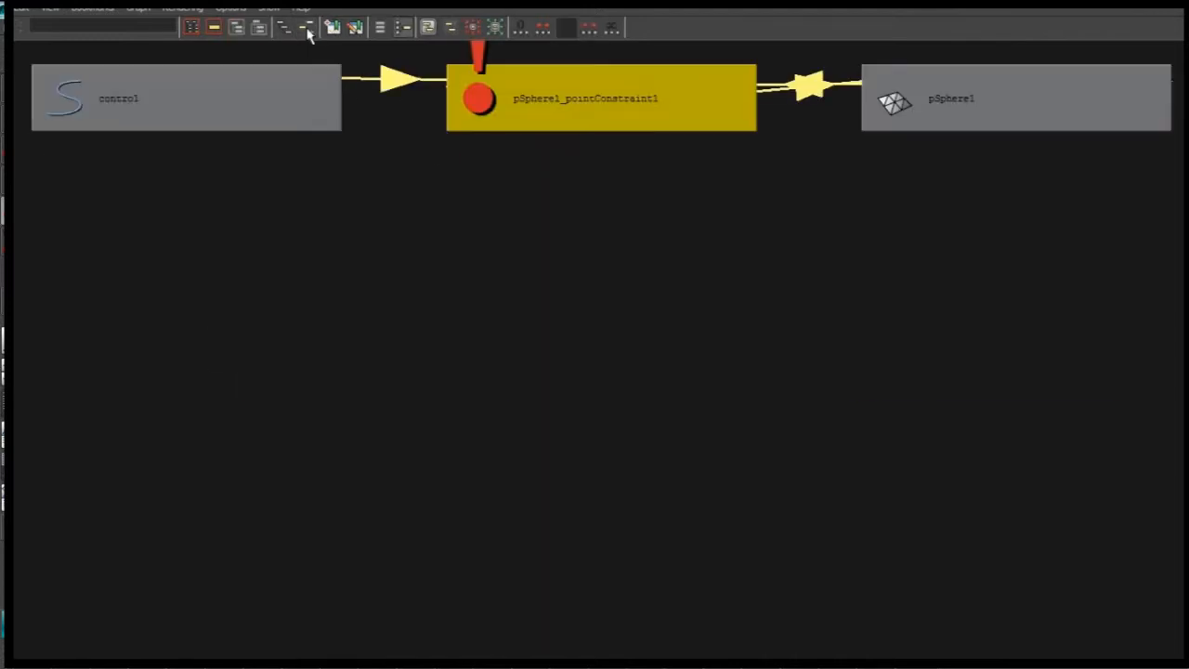
{"action": "middle_click_drag", "start_coordinate": [682, 307], "coordinate": [703, 412], "text": "alt"}
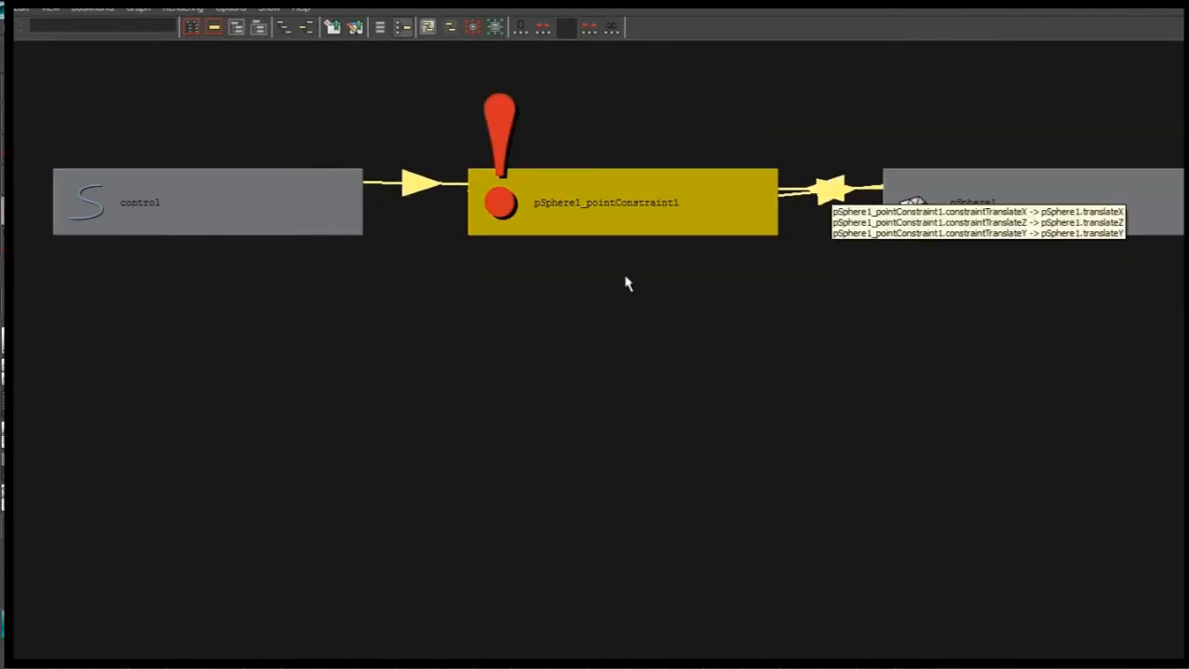
{"action": "left_click", "coordinate": [283, 27]}
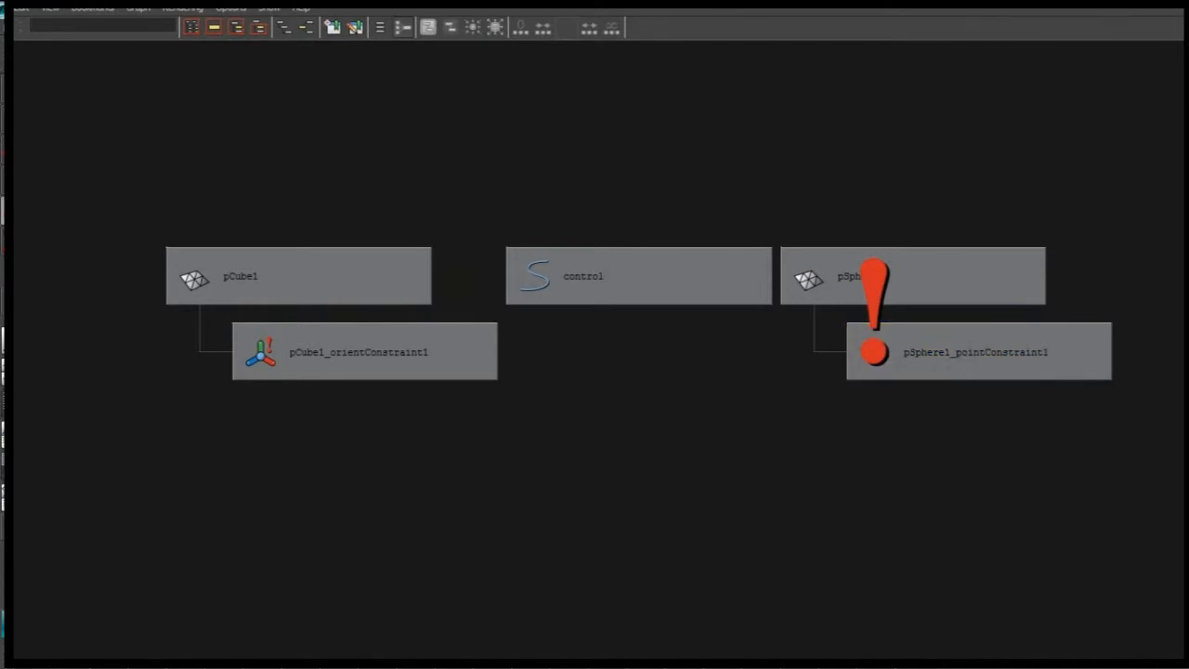
Step: Delete the cube's orient constraint and the sphere's point constraint, and test by moving the control circle and undoing the move
{"action": "left_click_drag", "start_coordinate": [286, 501], "coordinate": [1065, 331]}
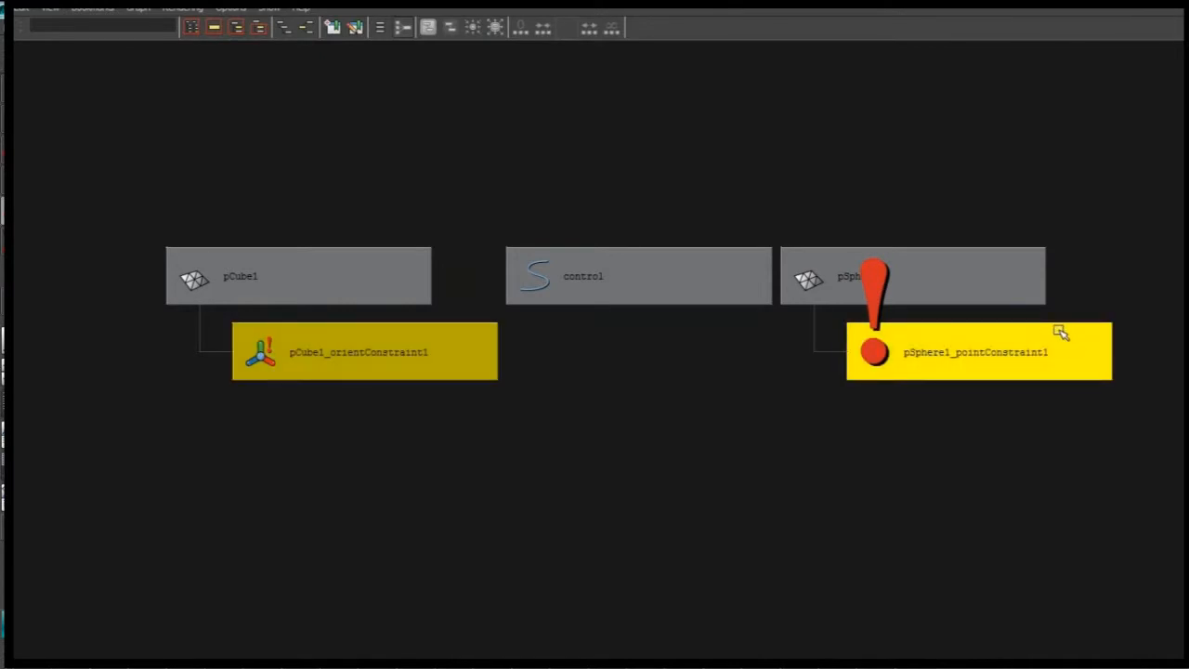
{"action": "key", "text": "Delete"}
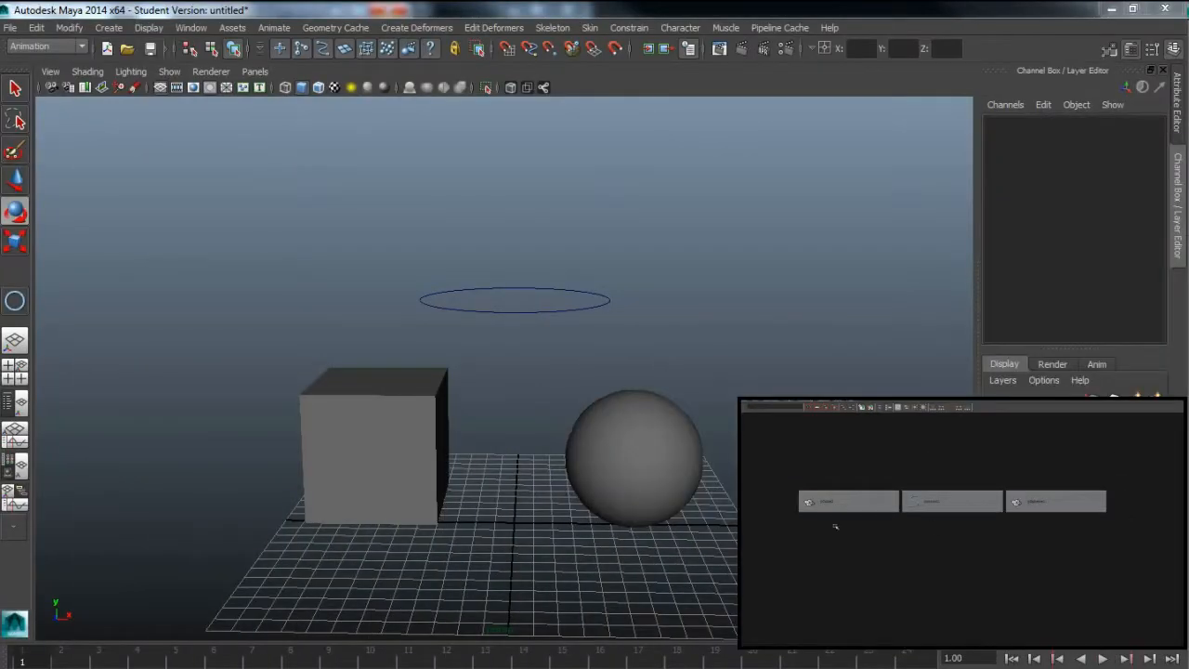
{"action": "left_click", "coordinate": [642, 452]}
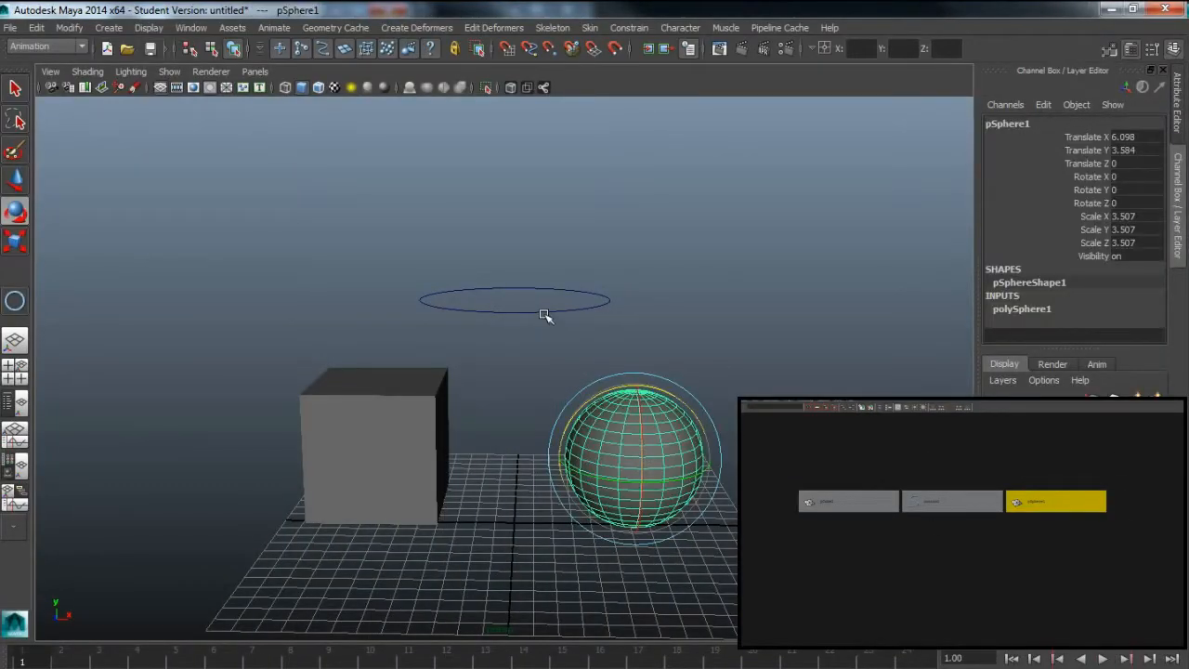
{"action": "left_click", "coordinate": [547, 320]}
{"action": "left_click", "coordinate": [512, 289]}
{"action": "key", "text": "w"}
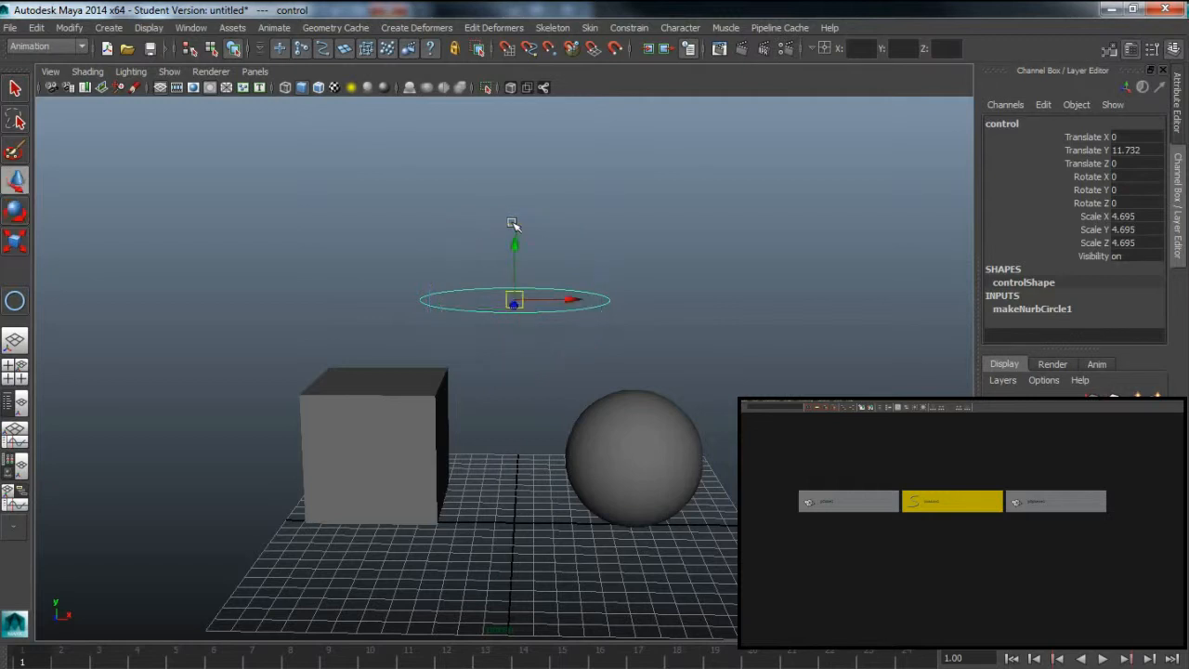
{"action": "left_click_drag", "start_coordinate": [513, 236], "coordinate": [512, 238]}
{"action": "key", "text": "ctrl+z"}
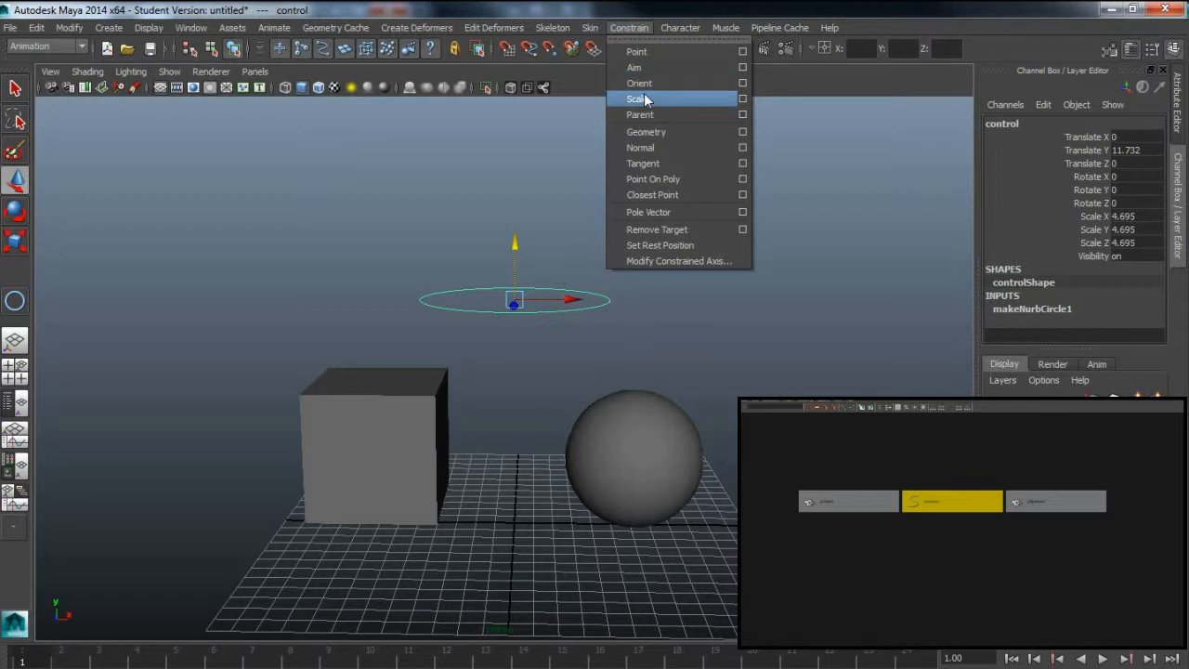
Step: Scale-constrain the cube to the control circle through the scale constraint options
{"action": "left_click", "coordinate": [470, 383]}
{"action": "left_click", "coordinate": [510, 312]}
{"action": "left_click", "coordinate": [361, 397], "text": "shift"}
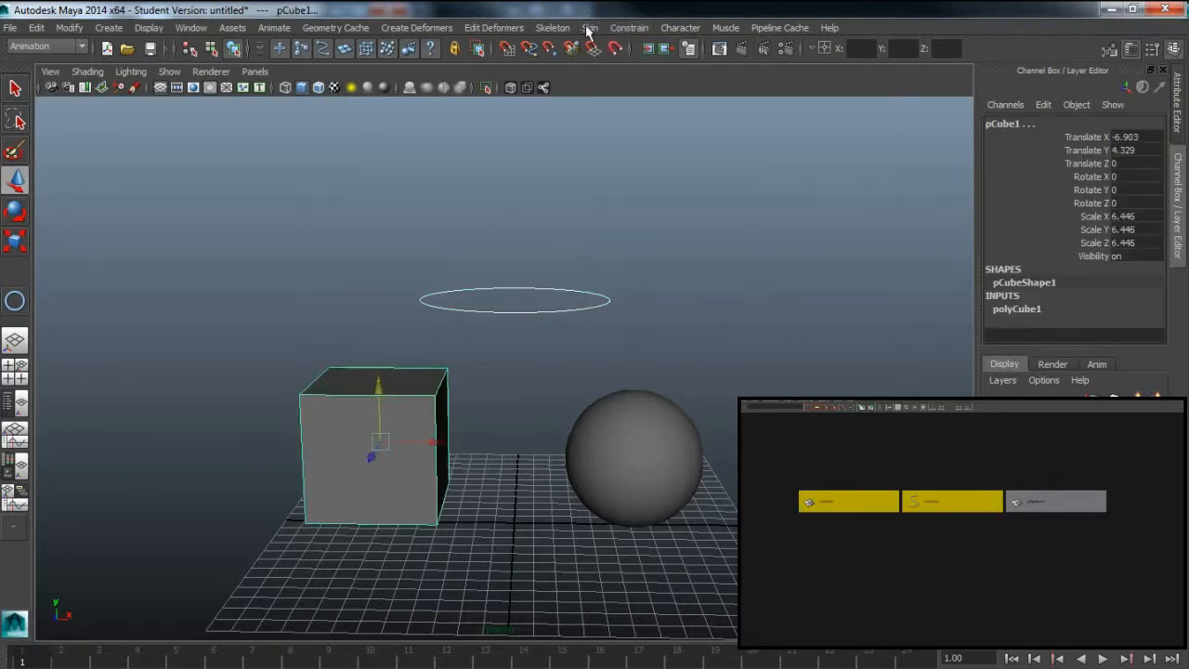
{"action": "left_click", "coordinate": [618, 27]}
{"action": "left_click", "coordinate": [741, 102]}
{"action": "left_click", "coordinate": [847, 146]}
{"action": "left_click", "coordinate": [780, 385]}
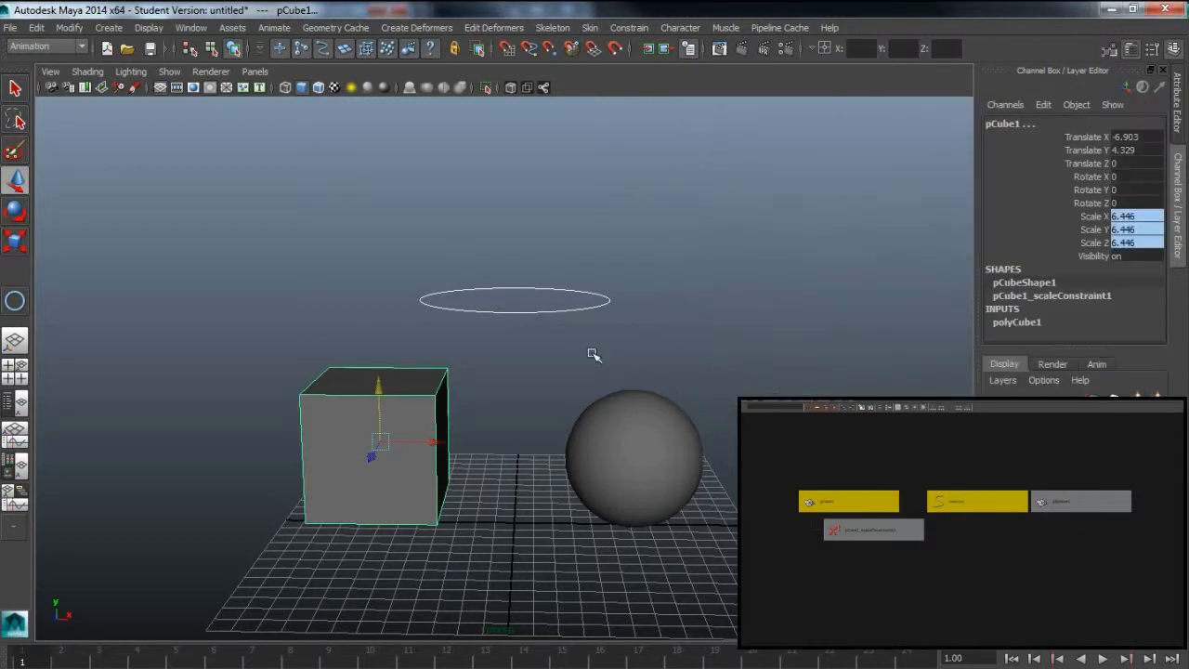
Step: Test the cube's scale constraint by scaling the control circle, undo the scaling, and delete the constraint
{"action": "left_click_drag", "start_coordinate": [490, 251], "coordinate": [642, 313]}
{"action": "key", "text": "e"}
{"action": "key", "text": "r"}
{"action": "key", "text": "ctrl+z"}
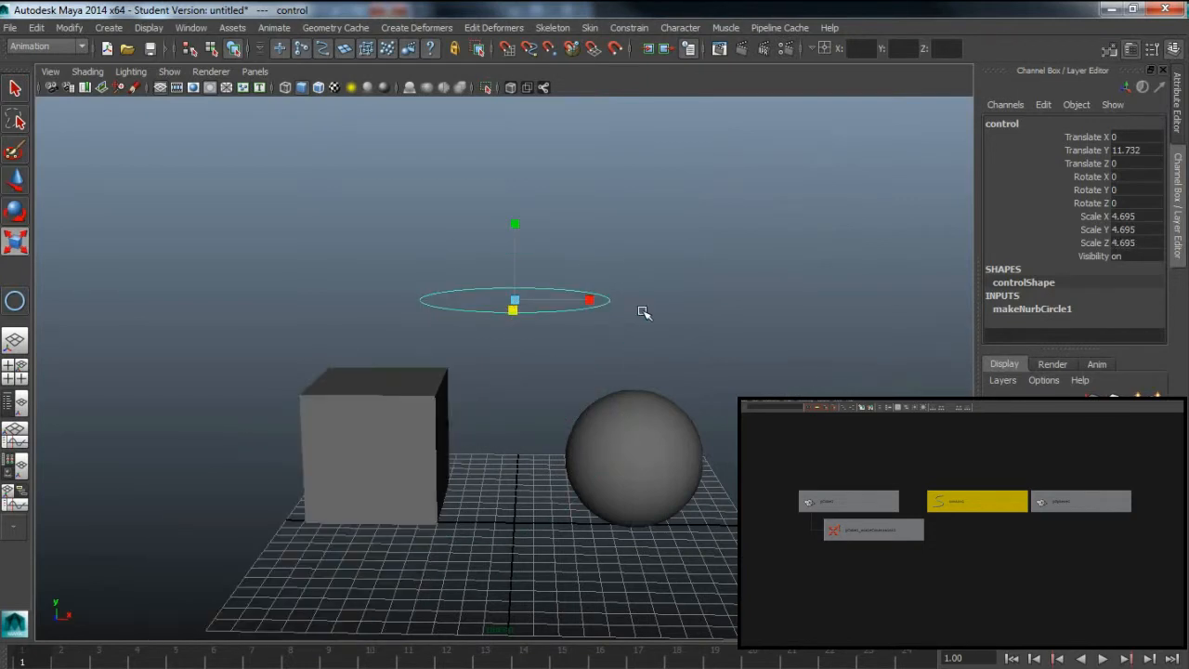
{"action": "left_click", "coordinate": [864, 534]}
{"action": "key", "text": "Delete"}
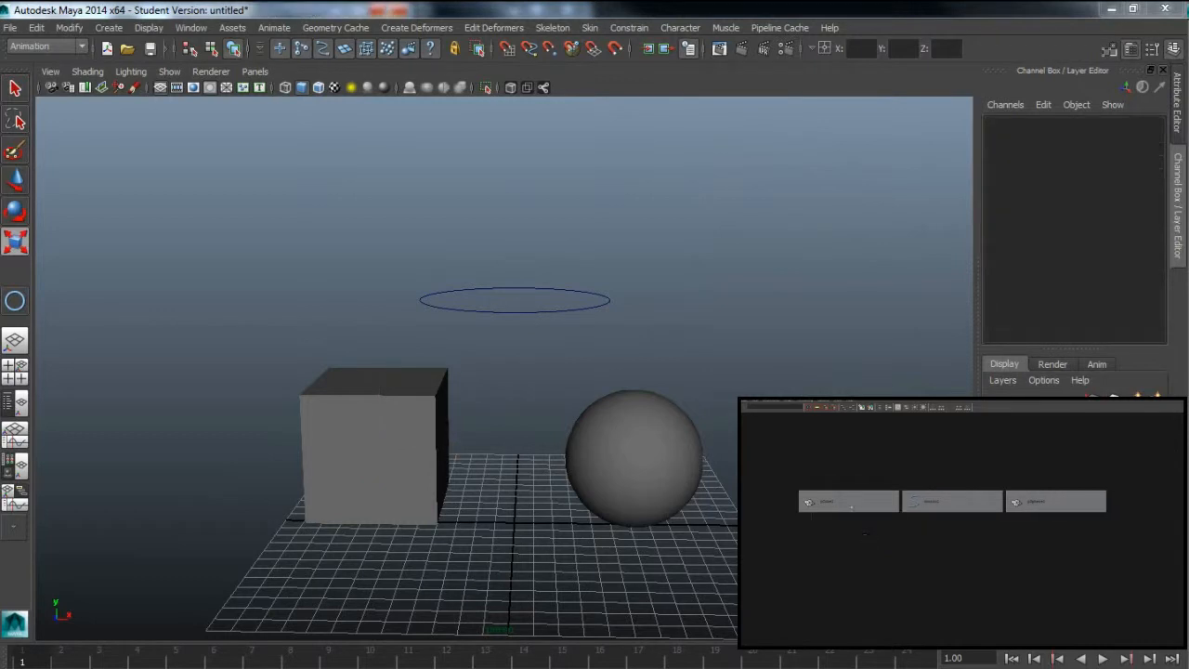
{"action": "left_click", "coordinate": [628, 28]}
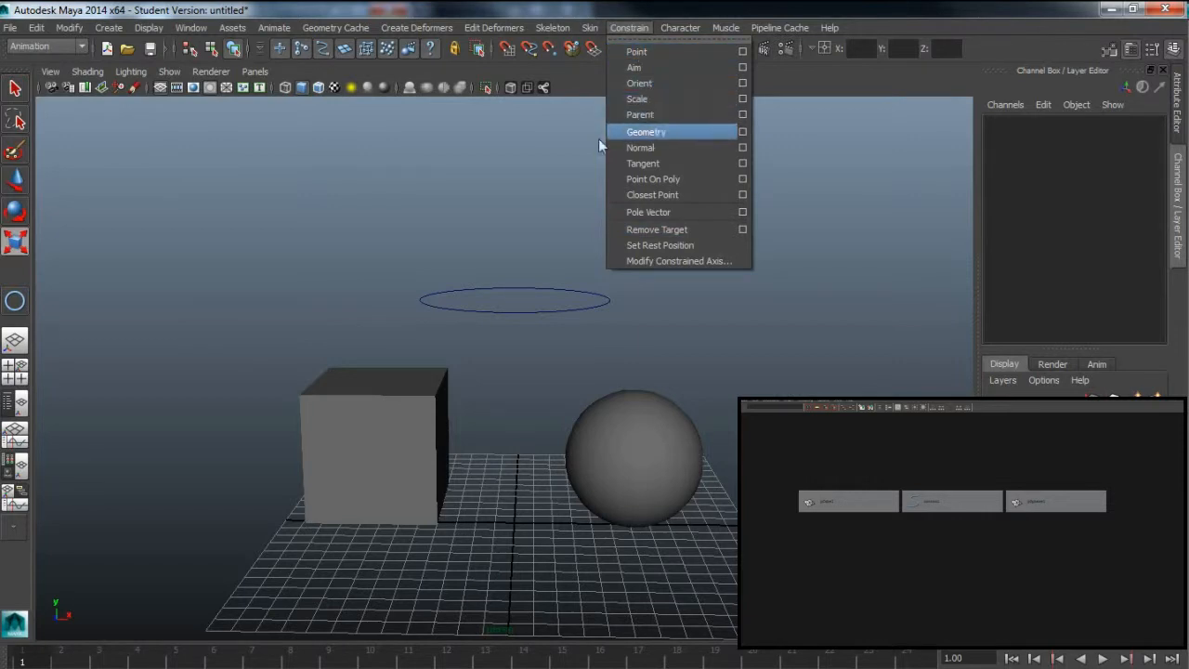
{"action": "left_click", "coordinate": [240, 215]}
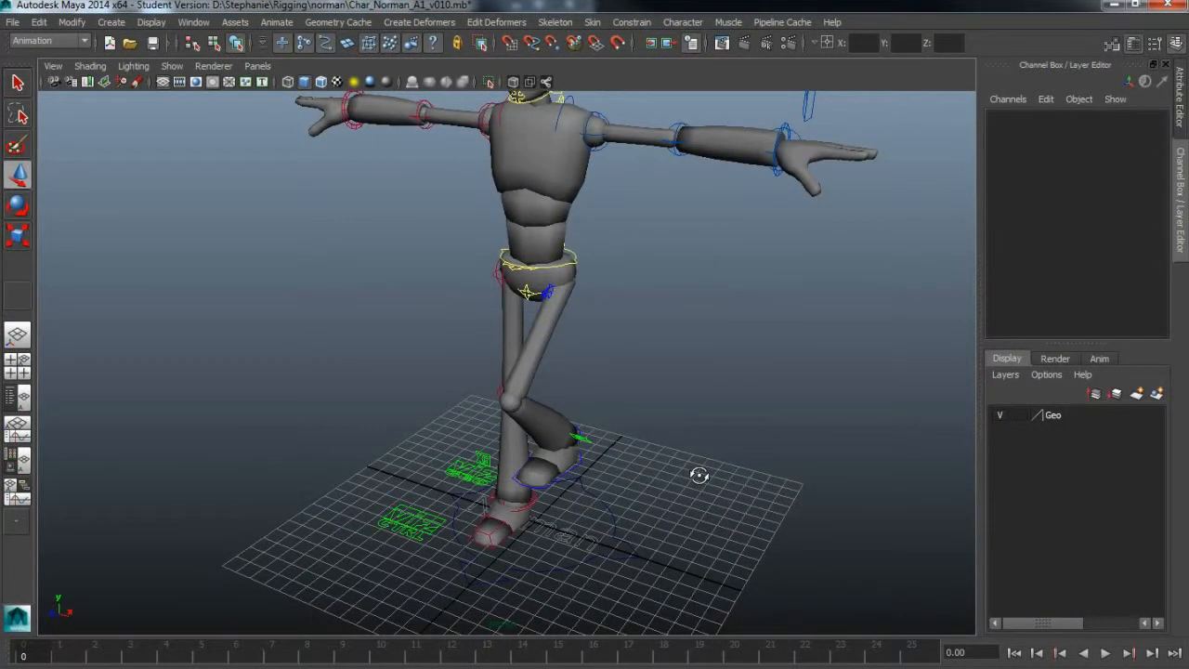
Step: In the Char_Norman_A1_v010 scene, lower the left foot's IK control to a Translate Y of about 1.418 and rotate it about 3.972 in X
{"action": "right_click_drag", "start_coordinate": [637, 486], "coordinate": [814, 486], "text": "alt"}
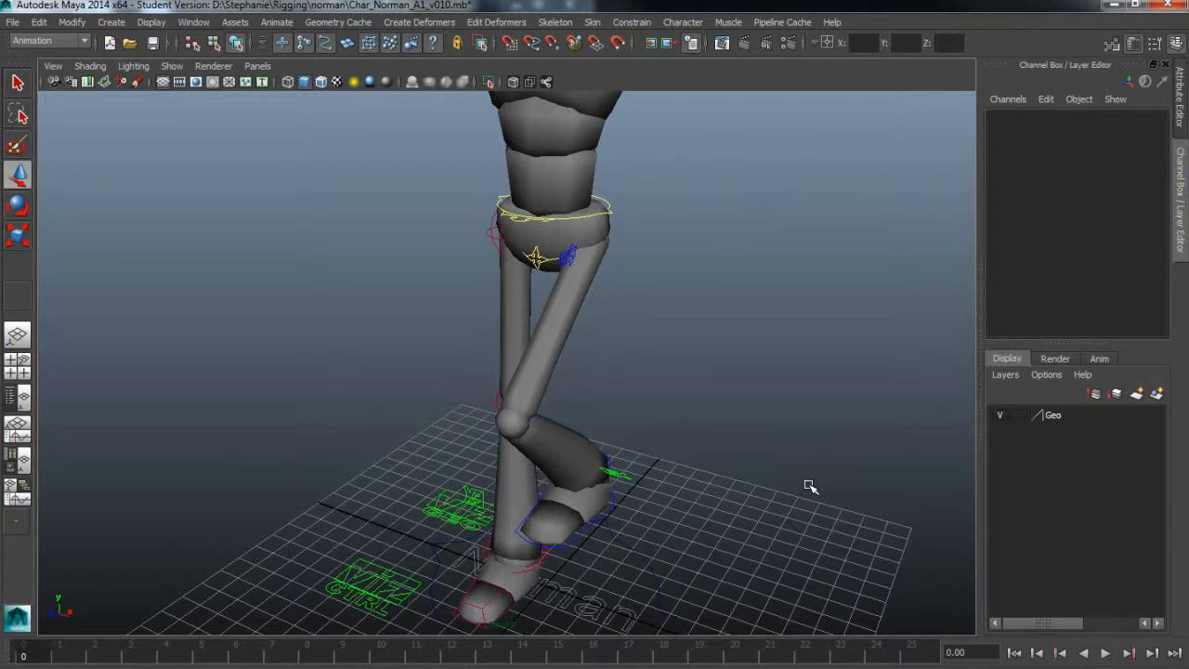
{"action": "left_click_drag", "start_coordinate": [810, 487], "coordinate": [669, 404], "text": "alt"}
{"action": "right_click_drag", "start_coordinate": [669, 404], "coordinate": [898, 426], "text": "alt"}
{"action": "middle_click_drag", "start_coordinate": [856, 426], "coordinate": [803, 331], "text": "alt"}
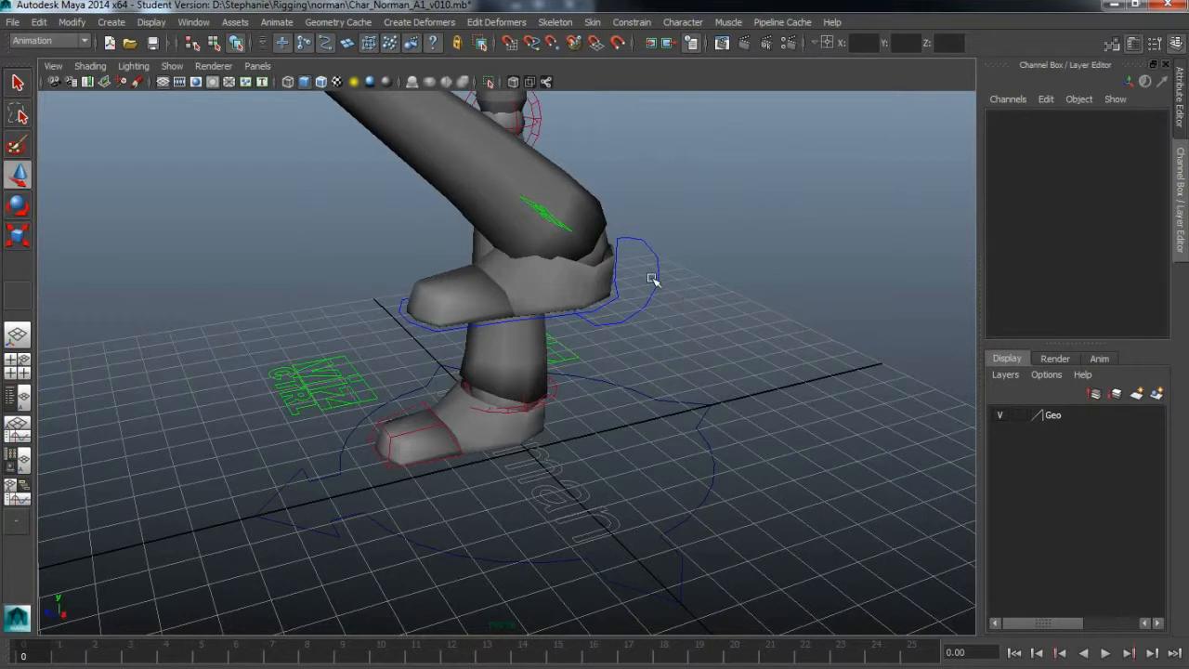
{"action": "left_click_drag", "start_coordinate": [649, 271], "coordinate": [723, 324]}
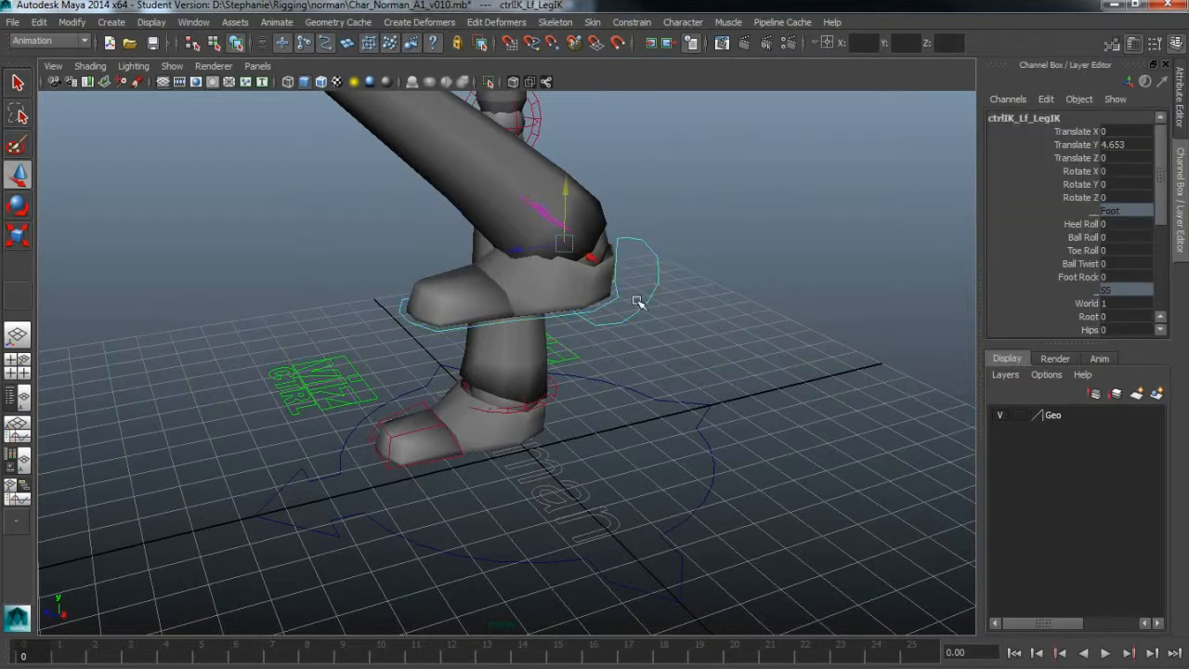
{"action": "left_click_drag", "start_coordinate": [563, 191], "coordinate": [517, 340]}
{"action": "key", "text": "e"}
Step: Try the left foot control's Heel Roll at about 0.8 and Ball Roll at about 2.1, and undo both changes
{"action": "left_click", "coordinate": [1083, 237]}
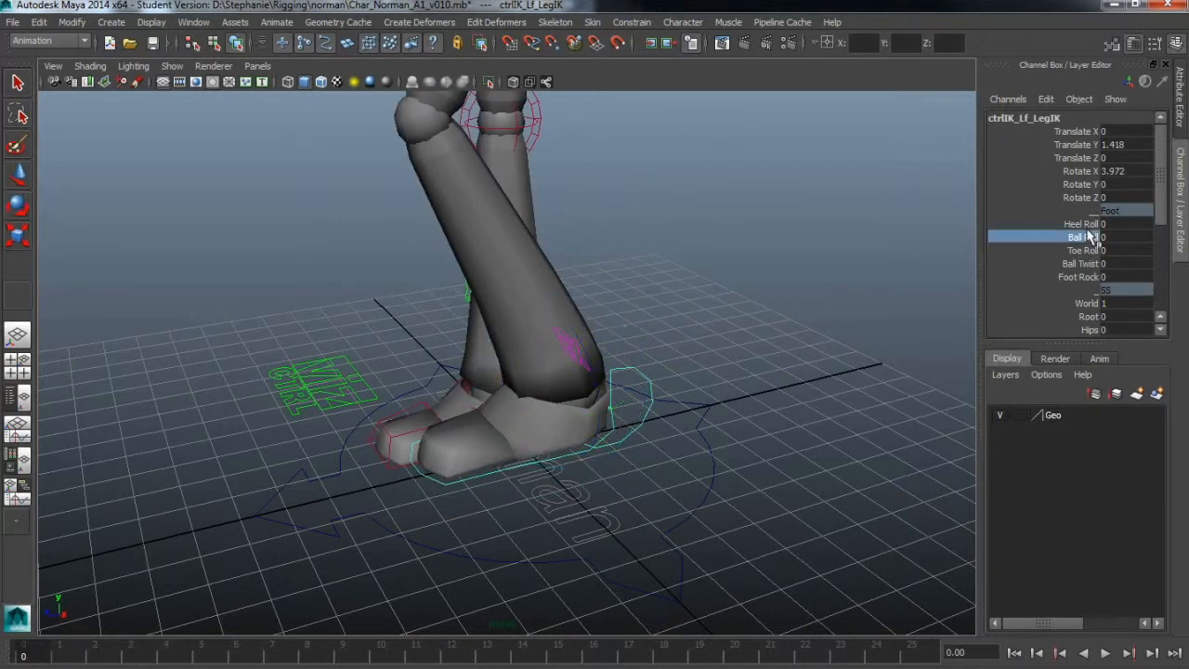
{"action": "left_click", "coordinate": [1080, 224]}
{"action": "middle_click_drag", "start_coordinate": [816, 397], "coordinate": [808, 372]}
{"action": "left_click", "coordinate": [1083, 237]}
{"action": "mouse_move", "coordinate": [791, 424]}
{"action": "middle_mouse_down"}
{"action": "mouse_move", "coordinate": [815, 415]}
{"action": "mouse_move", "coordinate": [786, 408]}
{"action": "mouse_move", "coordinate": [808, 409]}
{"action": "middle_mouse_up"}
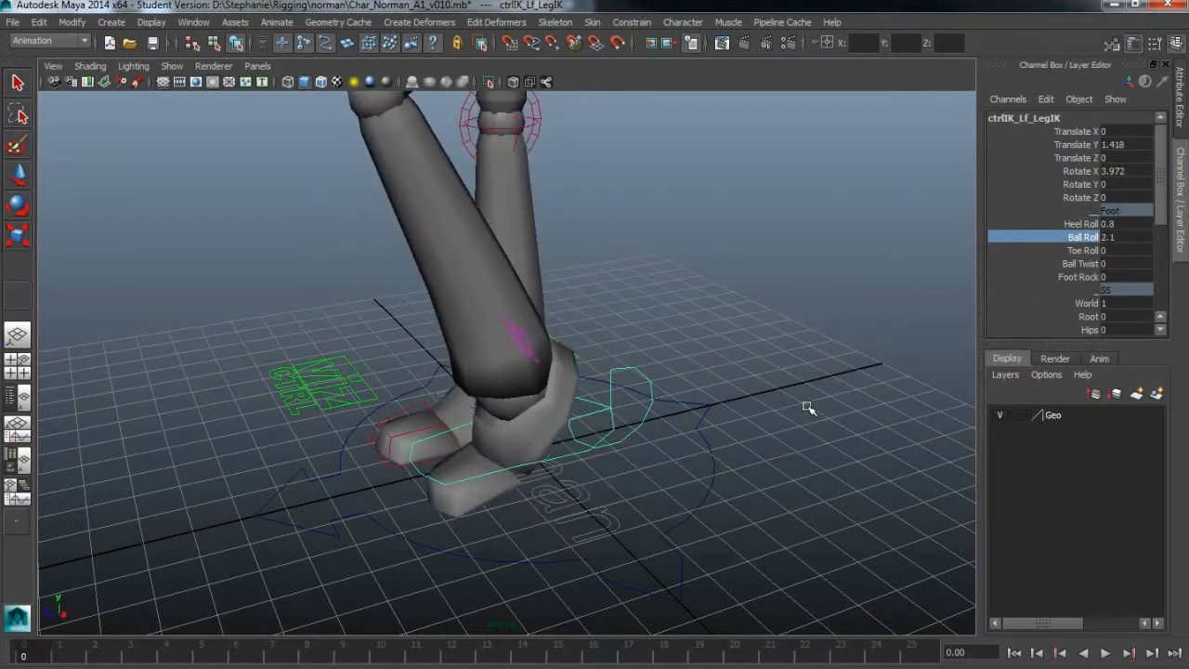
{"action": "key", "text": "ctrl+z"}
{"action": "key", "text": "ctrl+z"}
Step: Try the left foot control's Toe Roll and Foot Rock attributes, undoing each change
{"action": "left_click", "coordinate": [1088, 251]}
{"action": "middle_click_drag", "start_coordinate": [870, 326], "coordinate": [844, 327]}
{"action": "key", "text": "ctrl+z"}
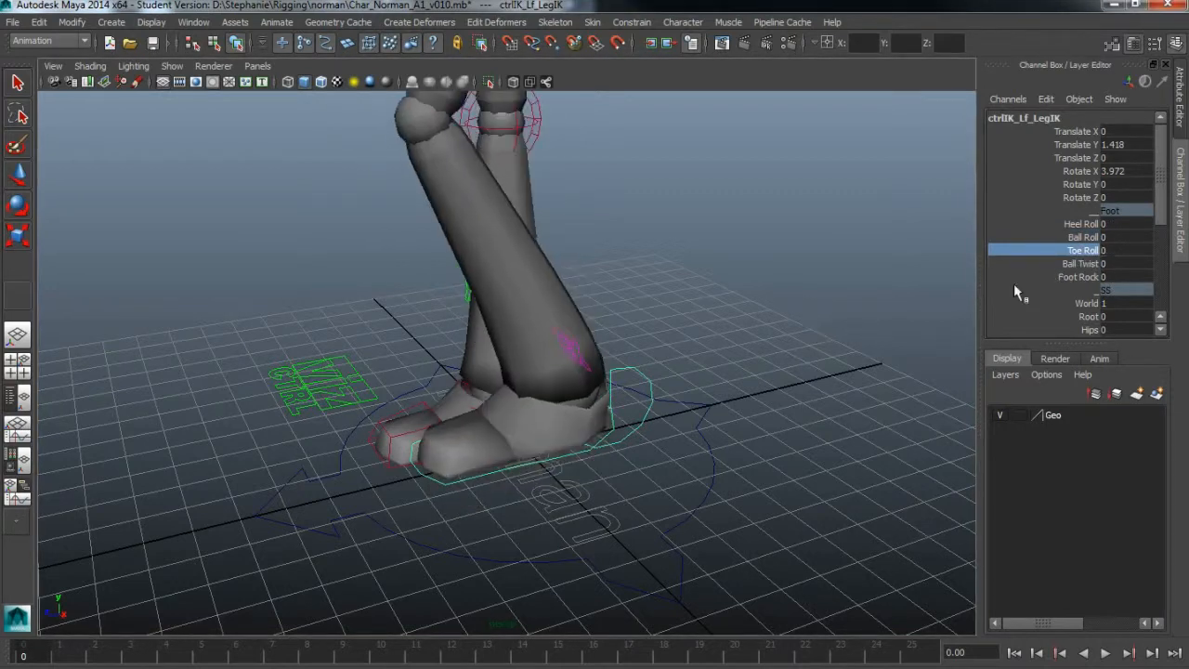
{"action": "left_click", "coordinate": [1076, 275]}
{"action": "middle_click_drag", "start_coordinate": [807, 400], "coordinate": [817, 394]}
{"action": "key", "text": "ctrl+z"}
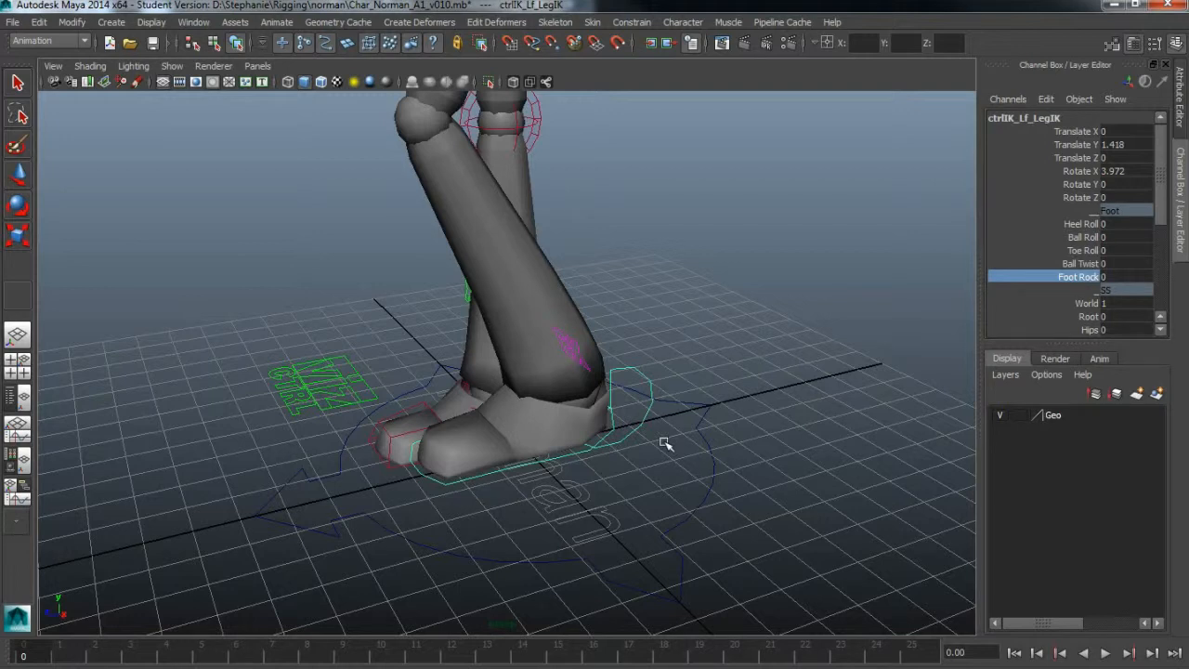
{"action": "left_click_drag", "start_coordinate": [626, 502], "coordinate": [664, 489], "text": "alt"}
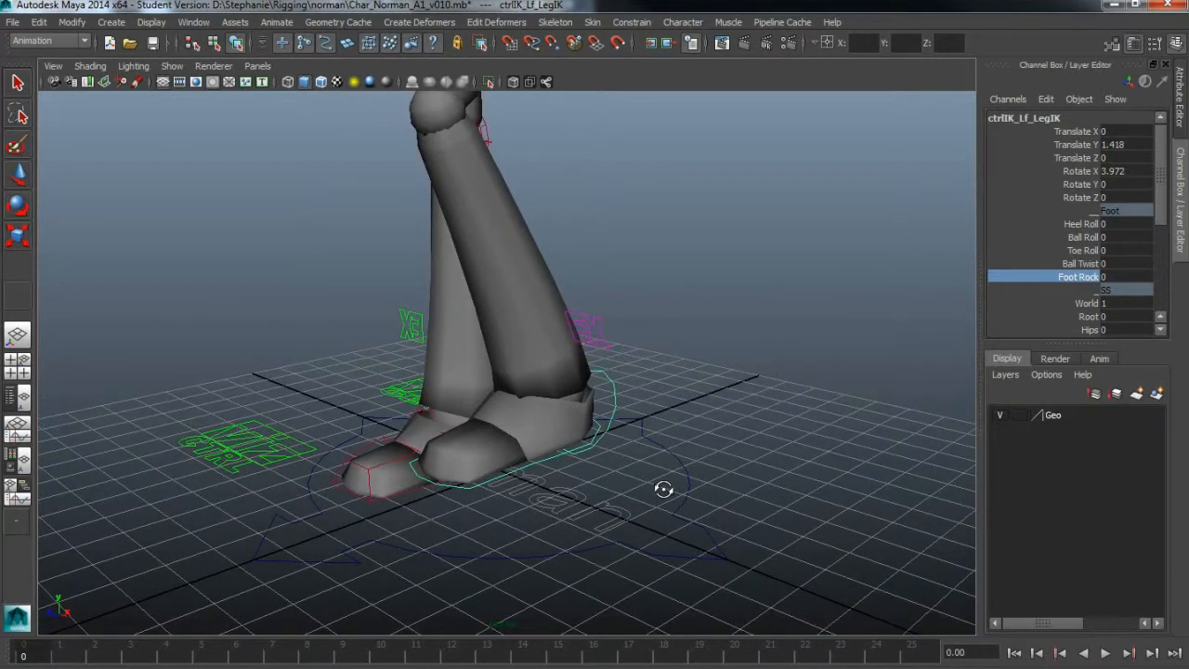
{"action": "mouse_move", "coordinate": [1168, 157]}
{"action": "left_mouse_down"}
{"action": "mouse_move", "coordinate": [1161, 228]}
{"action": "mouse_move", "coordinate": [1161, 153]}
{"action": "left_mouse_up"}
{"action": "right_click_drag", "start_coordinate": [797, 473], "coordinate": [705, 462], "text": "alt"}
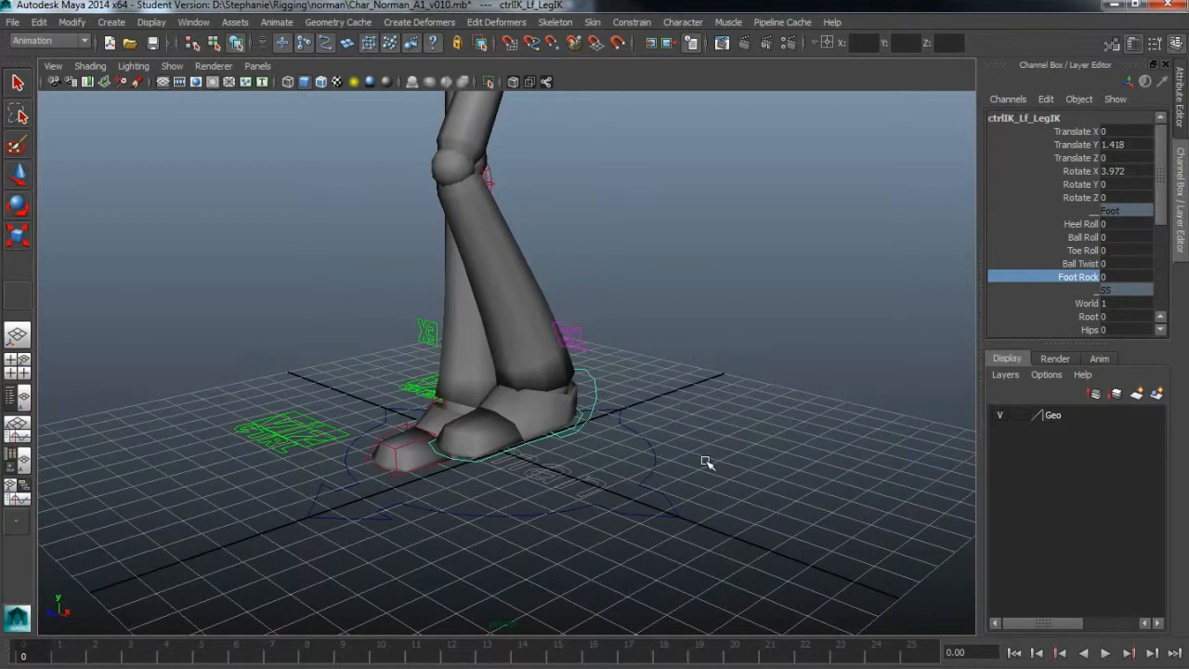
{"action": "left_click_drag", "start_coordinate": [622, 540], "coordinate": [706, 409], "text": "alt"}
{"action": "mouse_move", "coordinate": [706, 408]}
{"action": "middle_mouse_down", "text": "alt"}
{"action": "mouse_move", "coordinate": [717, 424]}
{"action": "mouse_move", "coordinate": [702, 426]}
{"action": "middle_mouse_up", "text": "alt"}
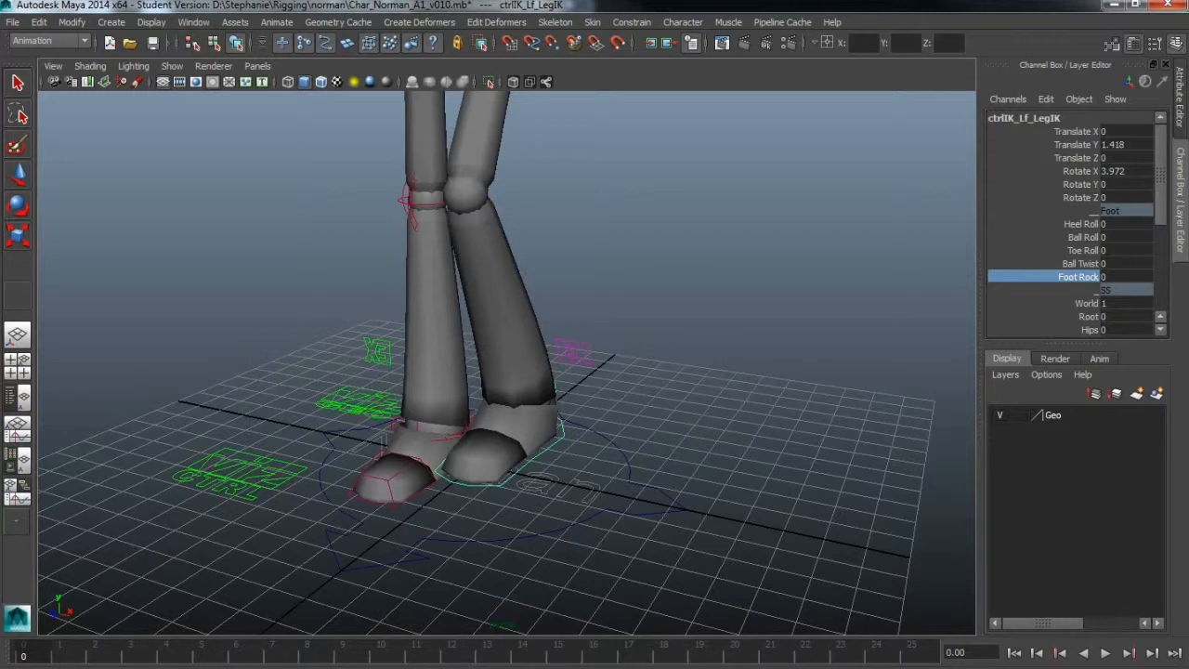
Step: Switch to the legsIK.ma scene and select the IK handle at the left ankle
{"action": "left_click", "coordinate": [326, 641]}
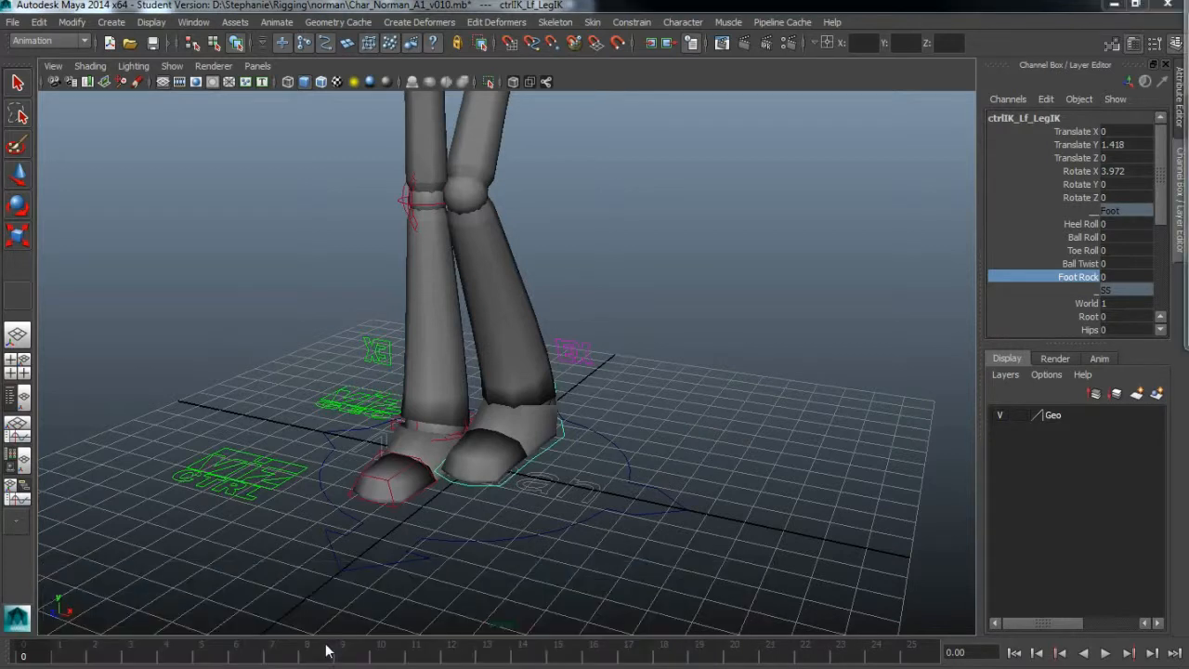
{"action": "left_click_drag", "start_coordinate": [583, 420], "coordinate": [565, 435], "text": "alt"}
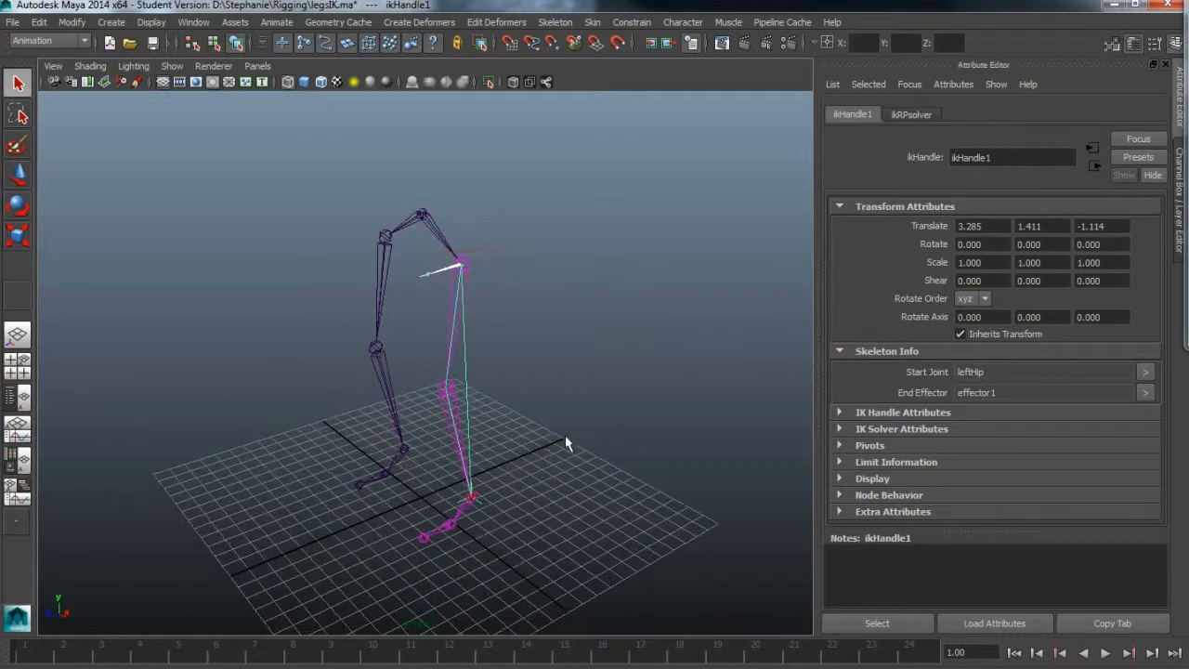
{"action": "left_click", "coordinate": [564, 435]}
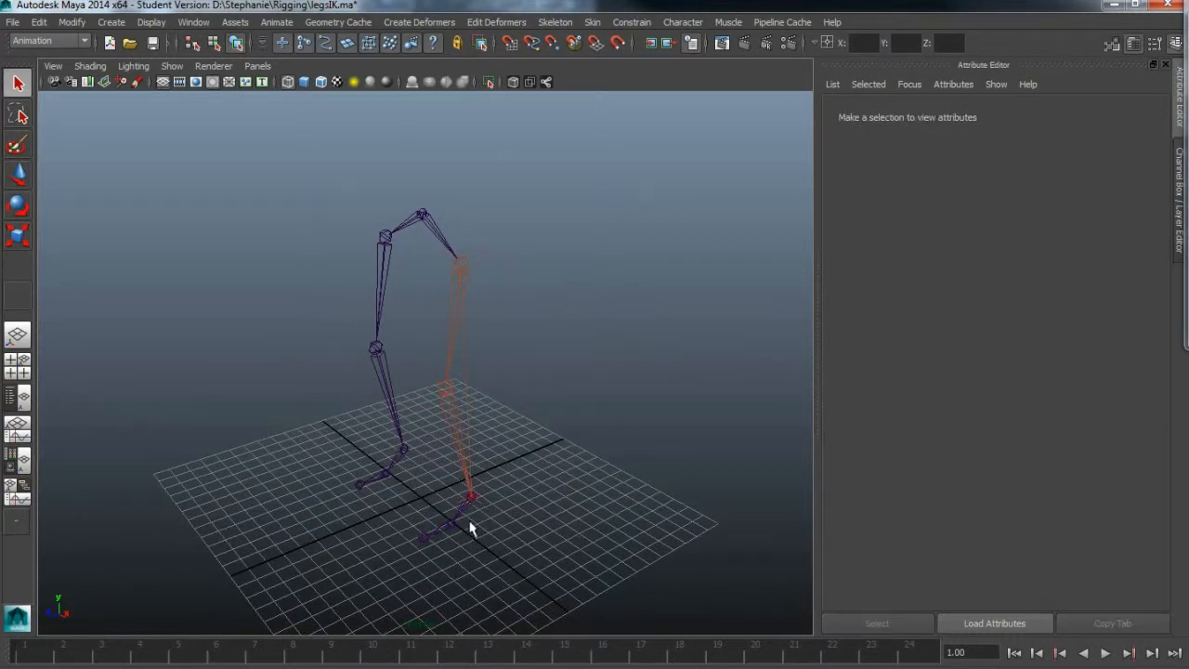
{"action": "right_click_drag", "start_coordinate": [409, 552], "coordinate": [565, 475], "text": "alt"}
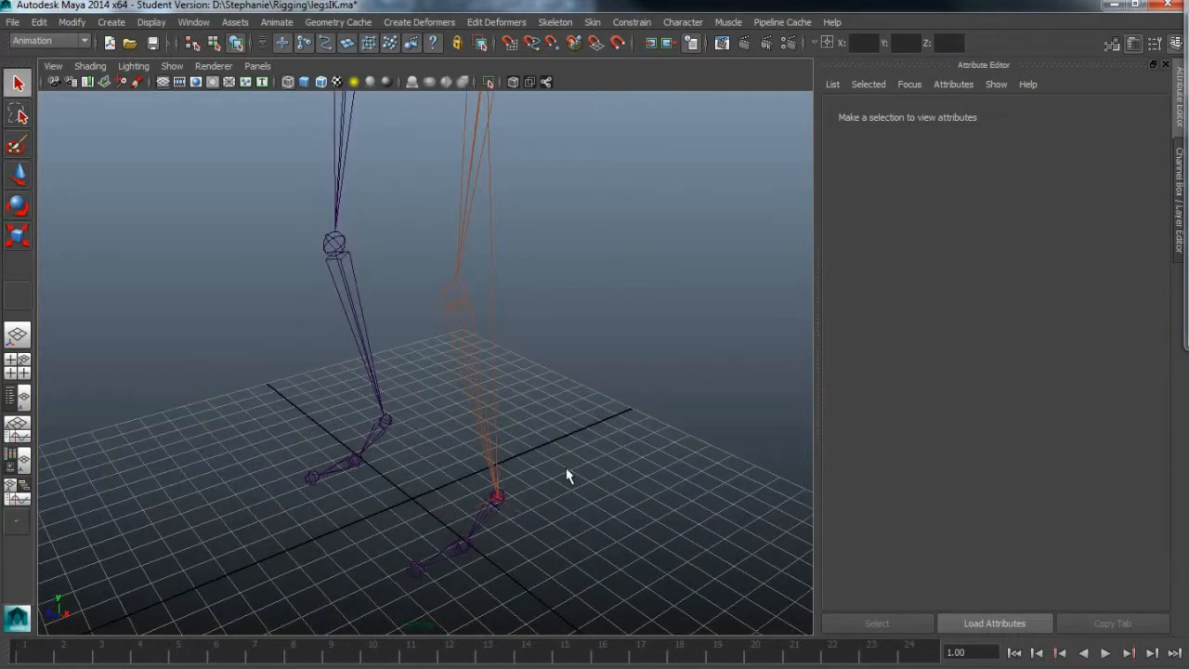
{"action": "left_click", "coordinate": [508, 504]}
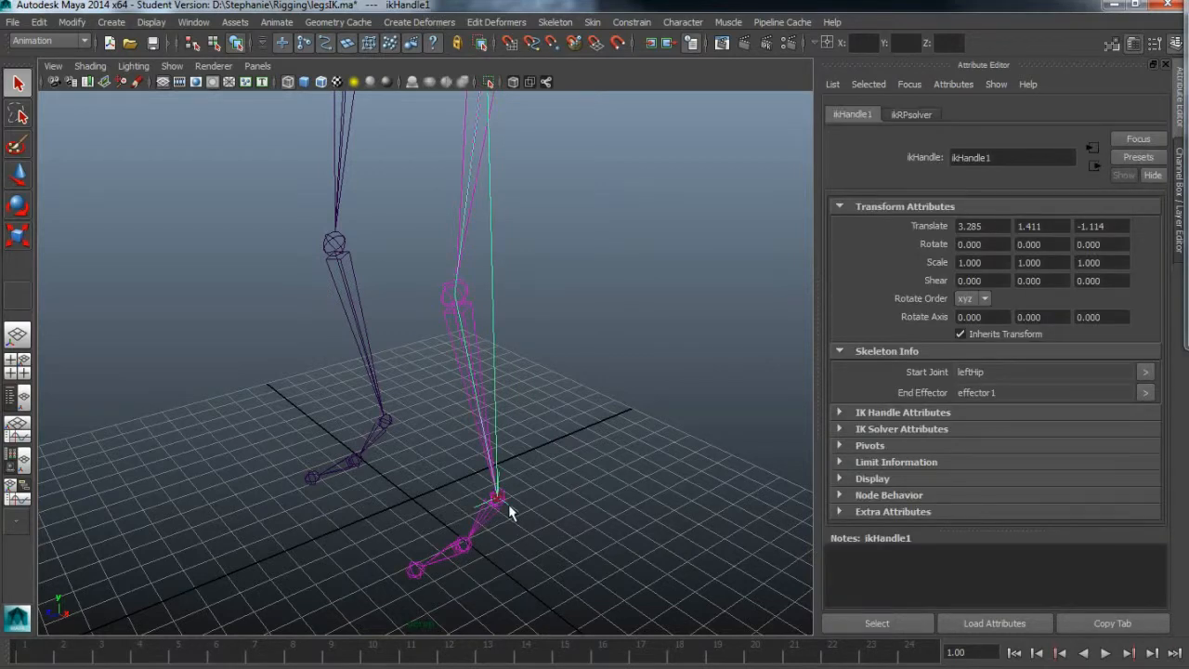
Step: Raise the left ankle's IK handle to bend the knee, and settle it at a Translate Y of about 2.377
{"action": "key", "text": "w"}
{"action": "left_click", "coordinate": [1178, 184]}
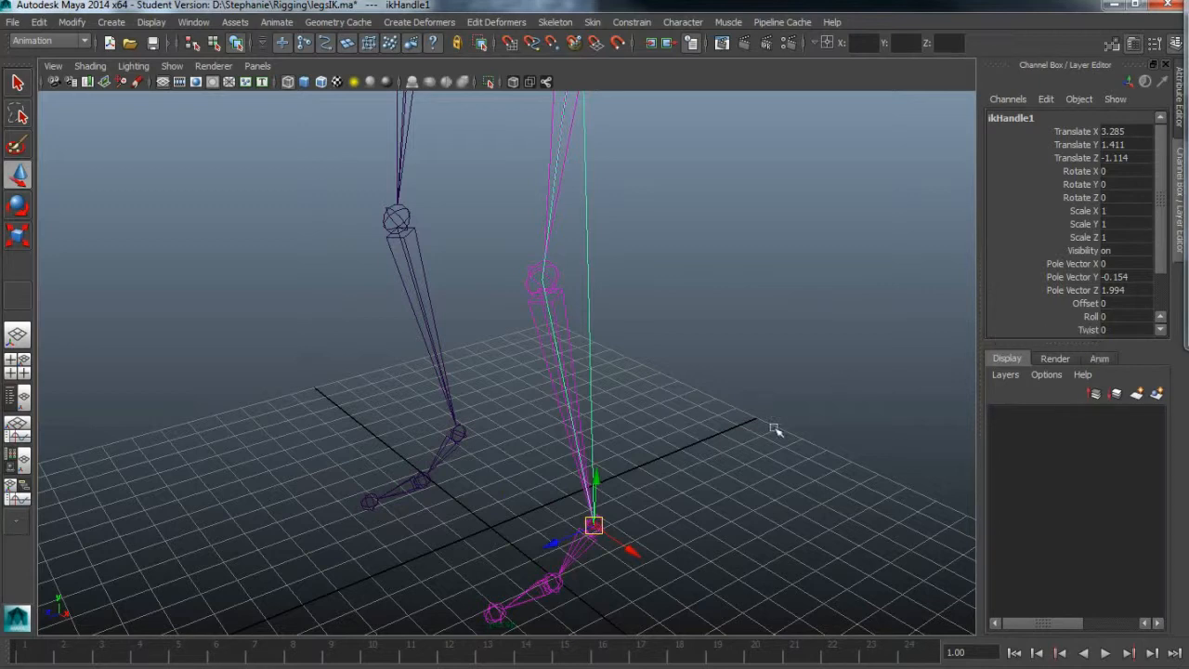
{"action": "left_click_drag", "start_coordinate": [599, 478], "coordinate": [603, 331]}
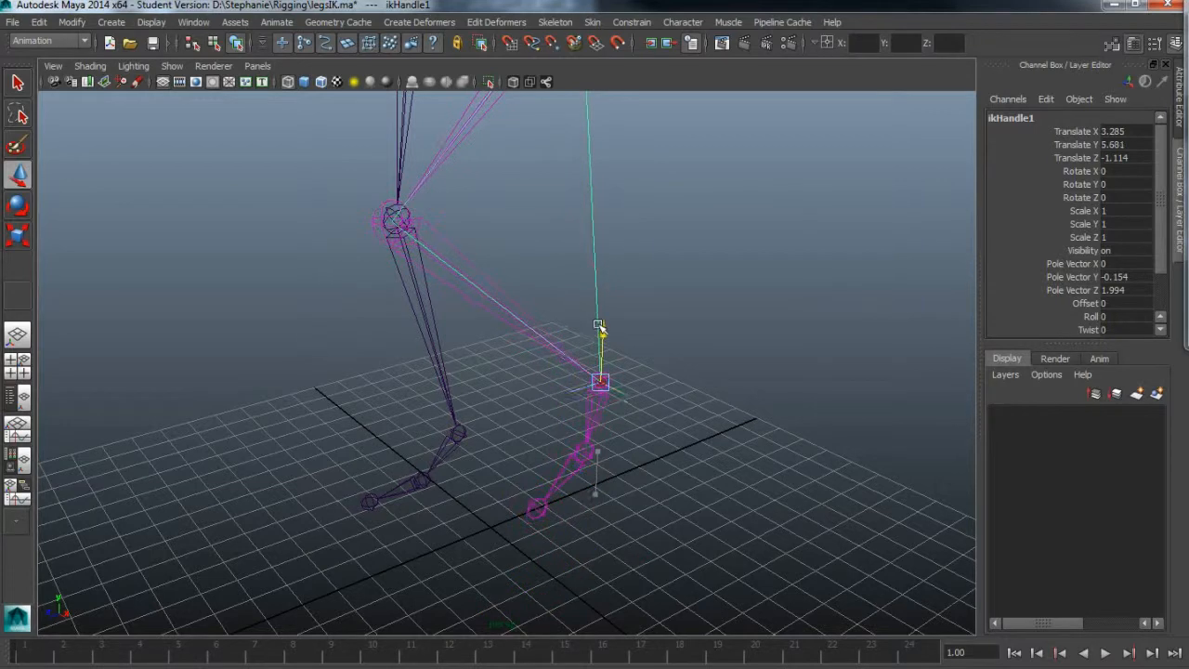
{"action": "mouse_move", "coordinate": [562, 393]}
{"action": "left_mouse_down"}
{"action": "mouse_move", "coordinate": [495, 409]}
{"action": "mouse_move", "coordinate": [613, 387]}
{"action": "mouse_move", "coordinate": [560, 393]}
{"action": "left_mouse_up"}
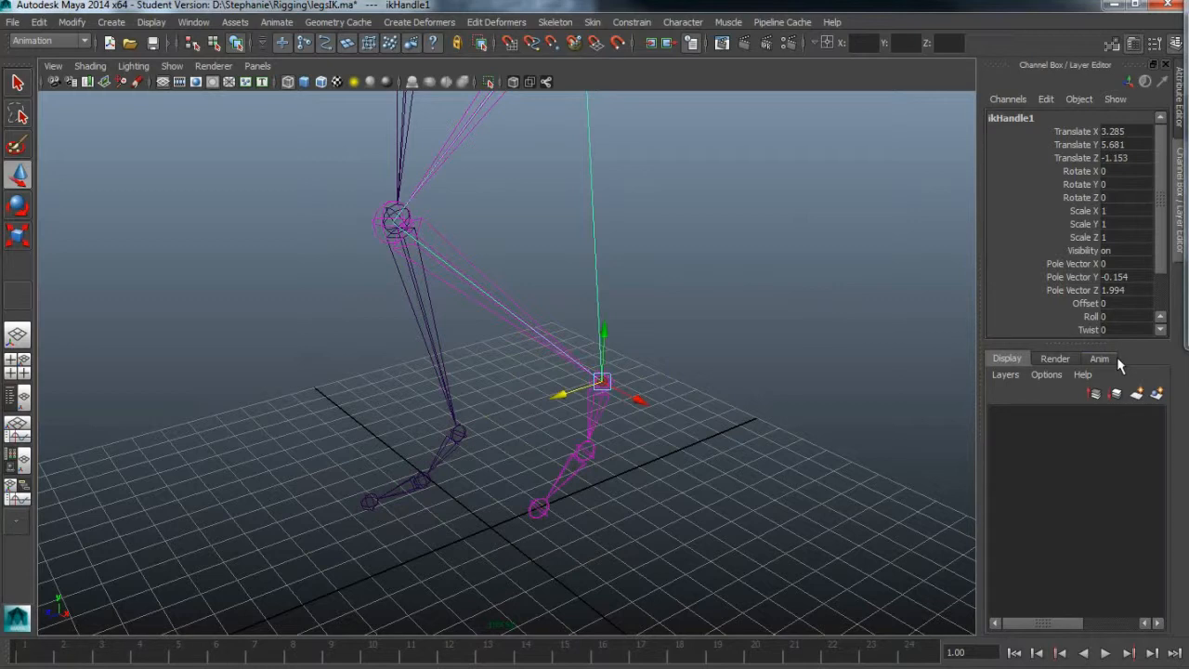
{"action": "scroll", "coordinate": [1091, 297], "scroll_direction": "down", "scroll_amount": 2}
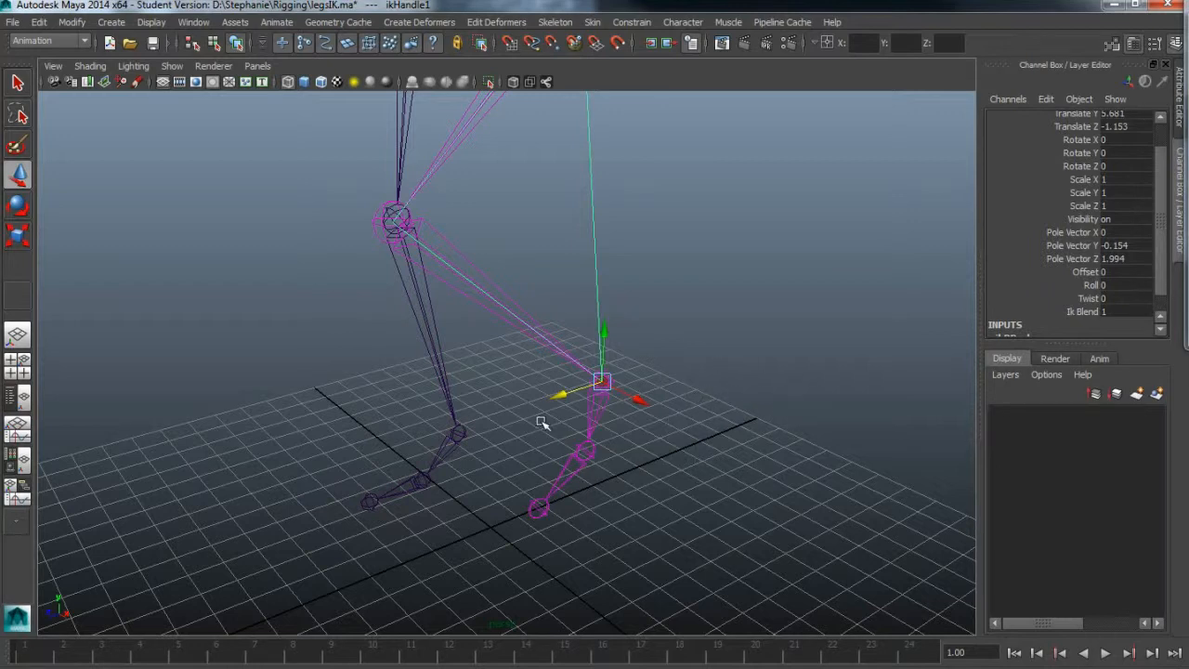
{"action": "middle_click_drag", "start_coordinate": [542, 419], "coordinate": [543, 534]}
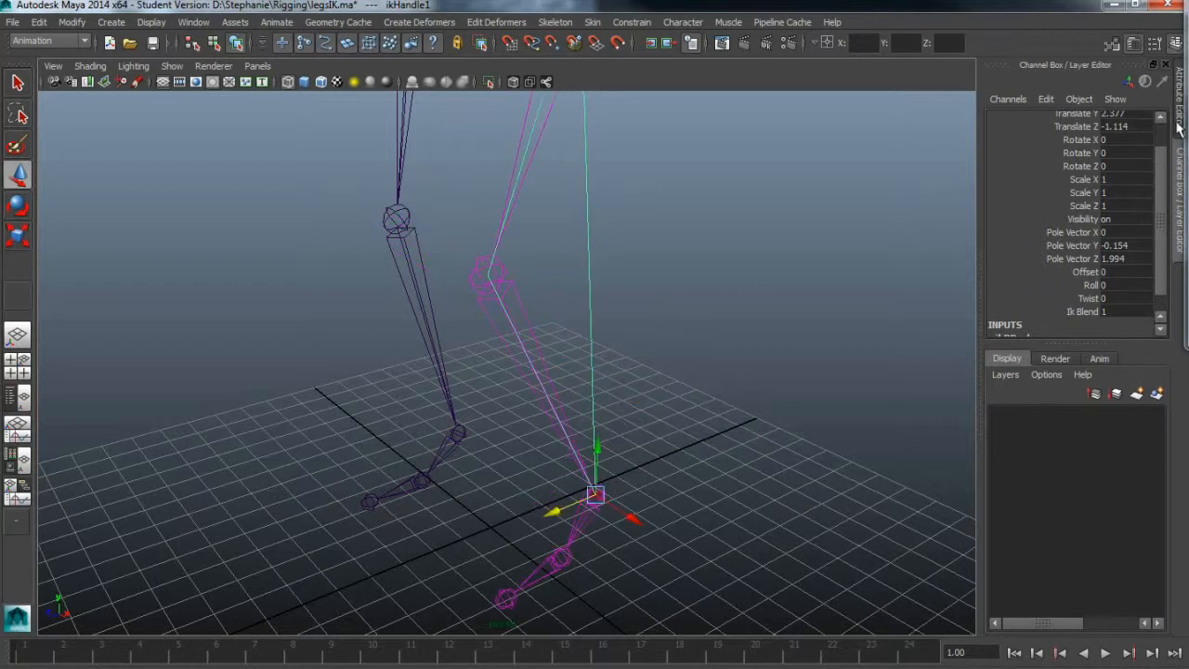
Step: Look through the IK handle's detailed attributes, including its solver node and the IK Handle Attributes section
{"action": "left_click", "coordinate": [1179, 109]}
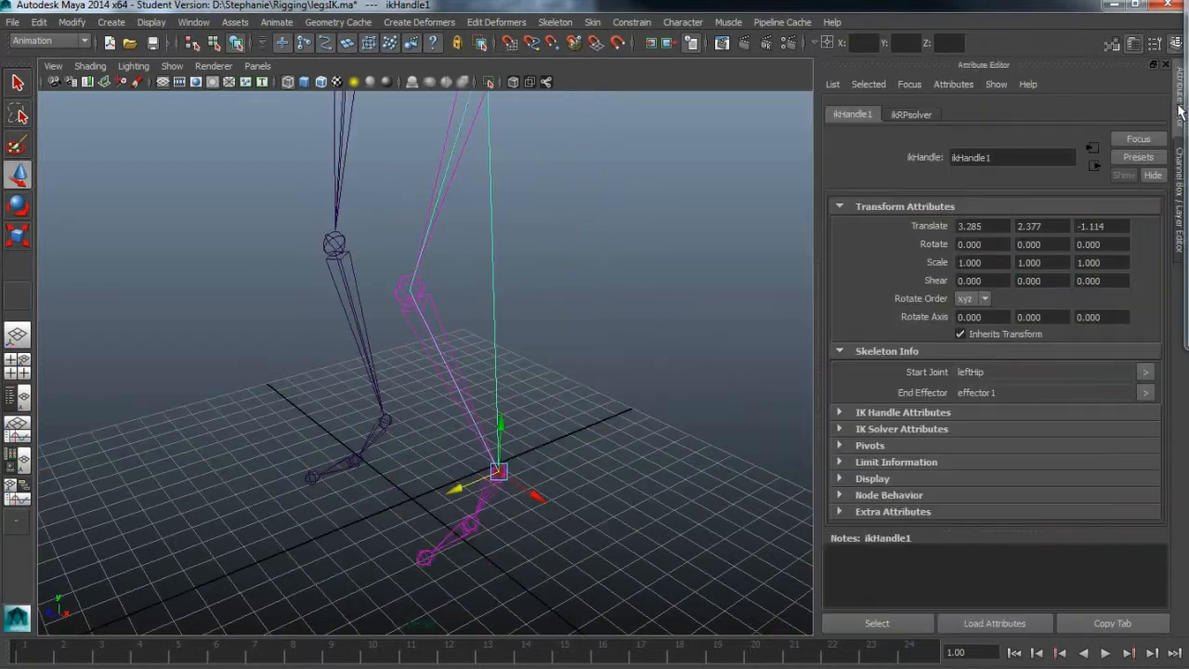
{"action": "left_click", "coordinate": [909, 111]}
{"action": "left_click", "coordinate": [861, 114]}
{"action": "left_click", "coordinate": [843, 413]}
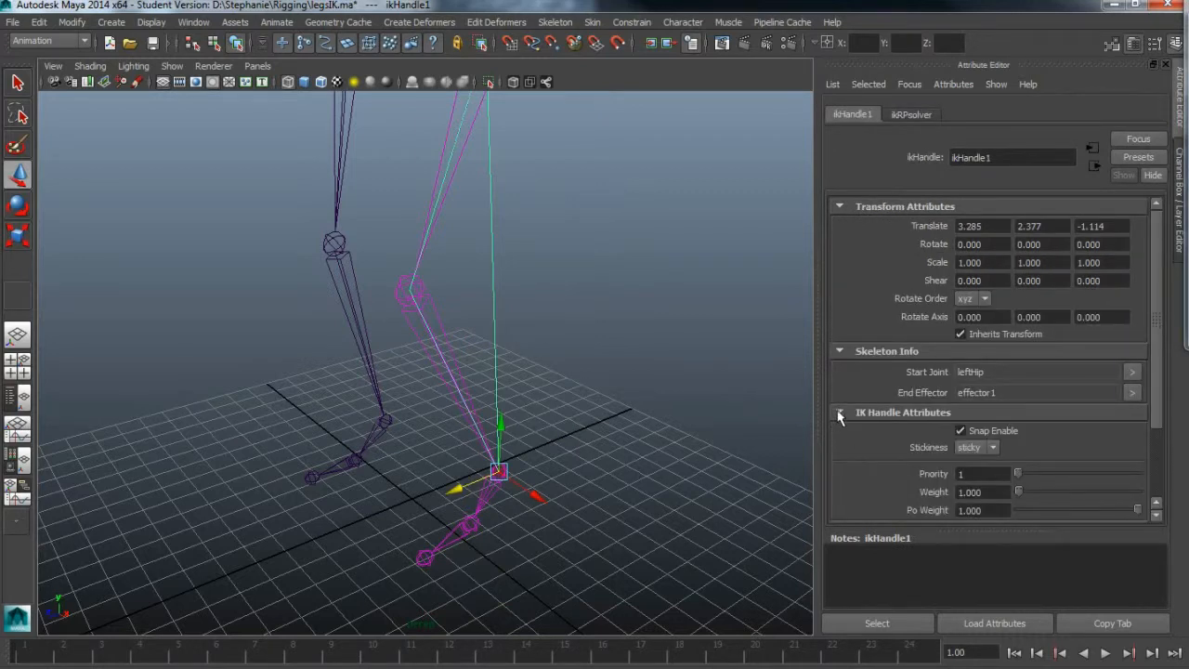
{"action": "left_click", "coordinate": [838, 413]}
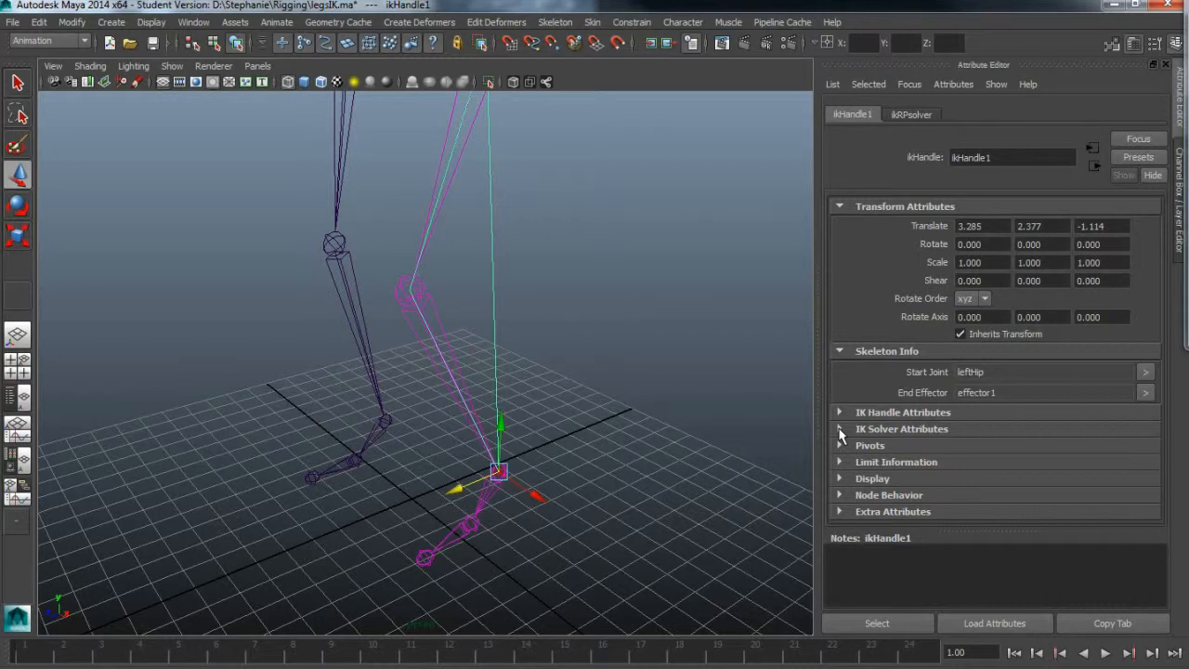
{"action": "left_click", "coordinate": [1179, 225]}
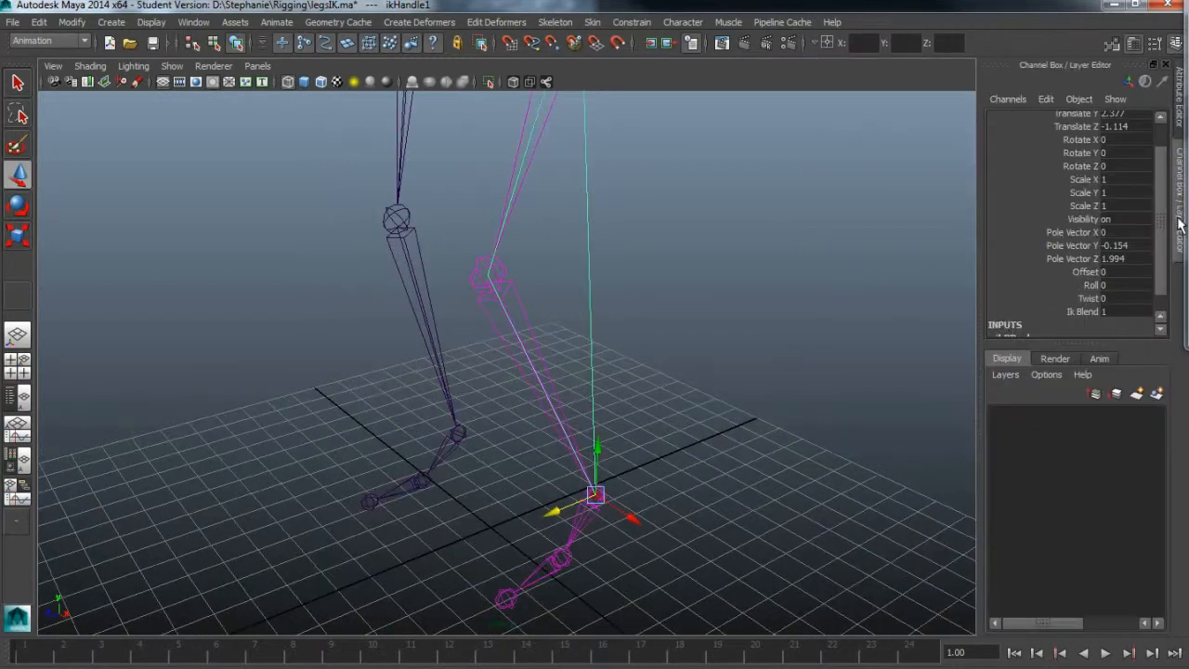
Step: Switch to the Char_Norman_A1_v010 scene and examine the character's leg, hip and upper-body controls from several angles
{"action": "mouse_move", "coordinate": [755, 521]}
{"action": "left_mouse_down", "text": "alt"}
{"action": "mouse_move", "coordinate": [675, 493]}
{"action": "mouse_move", "coordinate": [753, 498]}
{"action": "left_mouse_up", "text": "alt"}
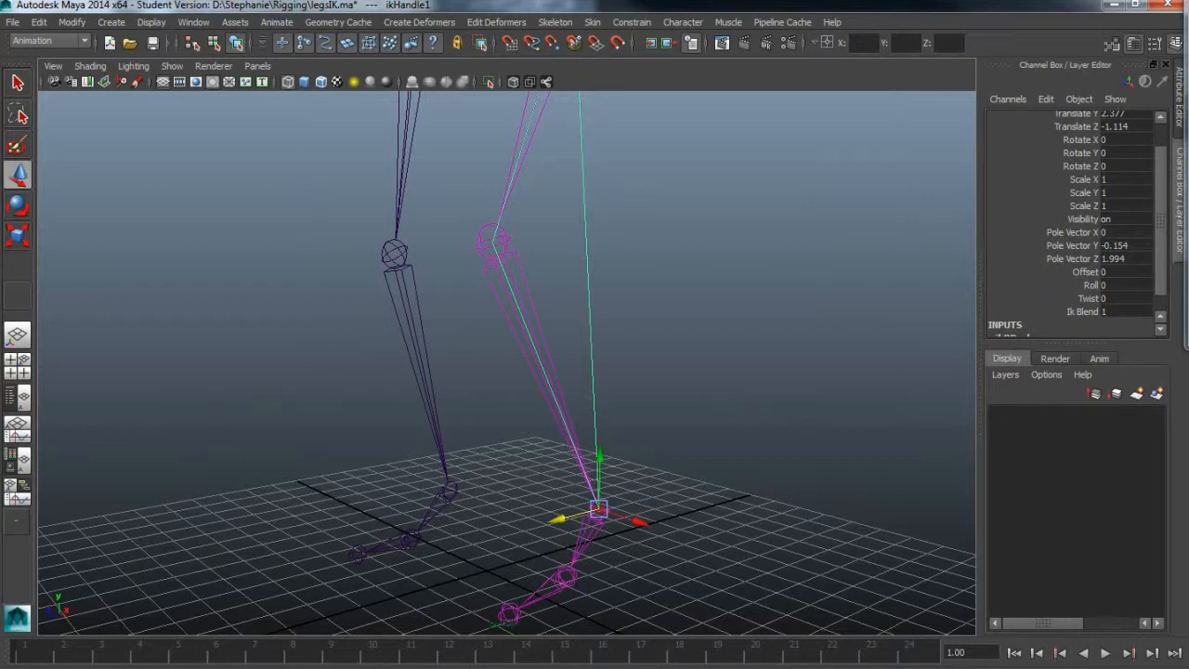
{"action": "left_click", "coordinate": [650, 652]}
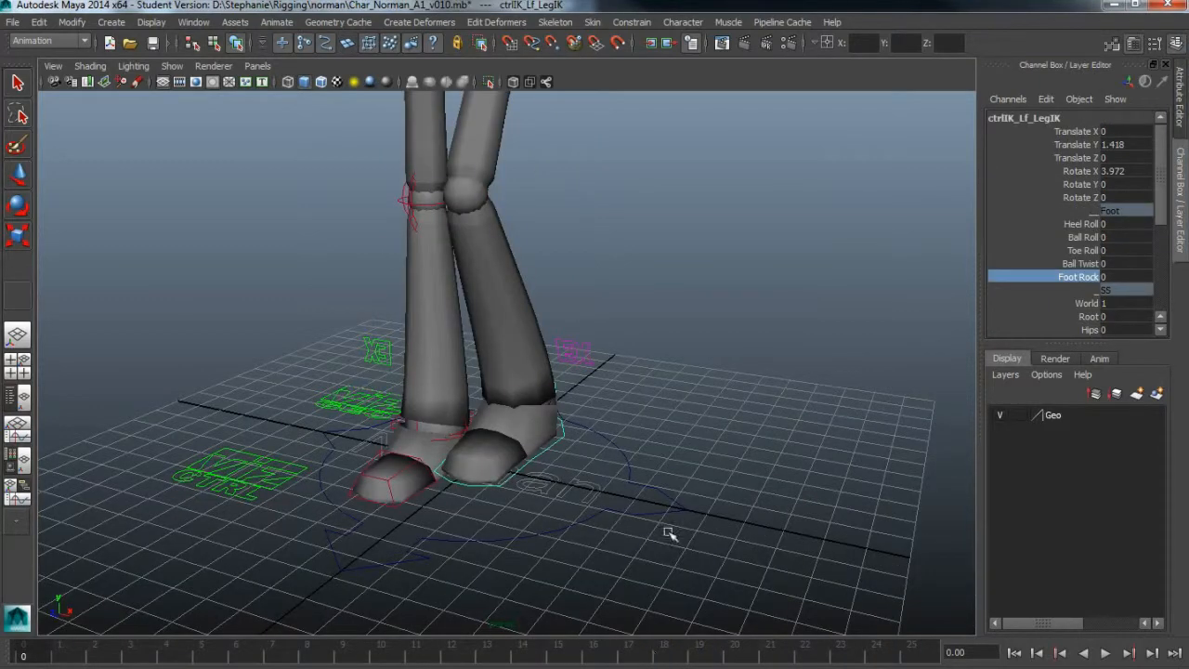
{"action": "mouse_move", "coordinate": [719, 447]}
{"action": "left_mouse_down", "text": "alt"}
{"action": "mouse_move", "coordinate": [698, 460]}
{"action": "mouse_move", "coordinate": [704, 448]}
{"action": "left_mouse_up", "text": "alt"}
{"action": "middle_click_drag", "start_coordinate": [729, 393], "coordinate": [740, 496], "text": "alt"}
{"action": "right_click_drag", "start_coordinate": [740, 496], "coordinate": [653, 488], "text": "alt"}
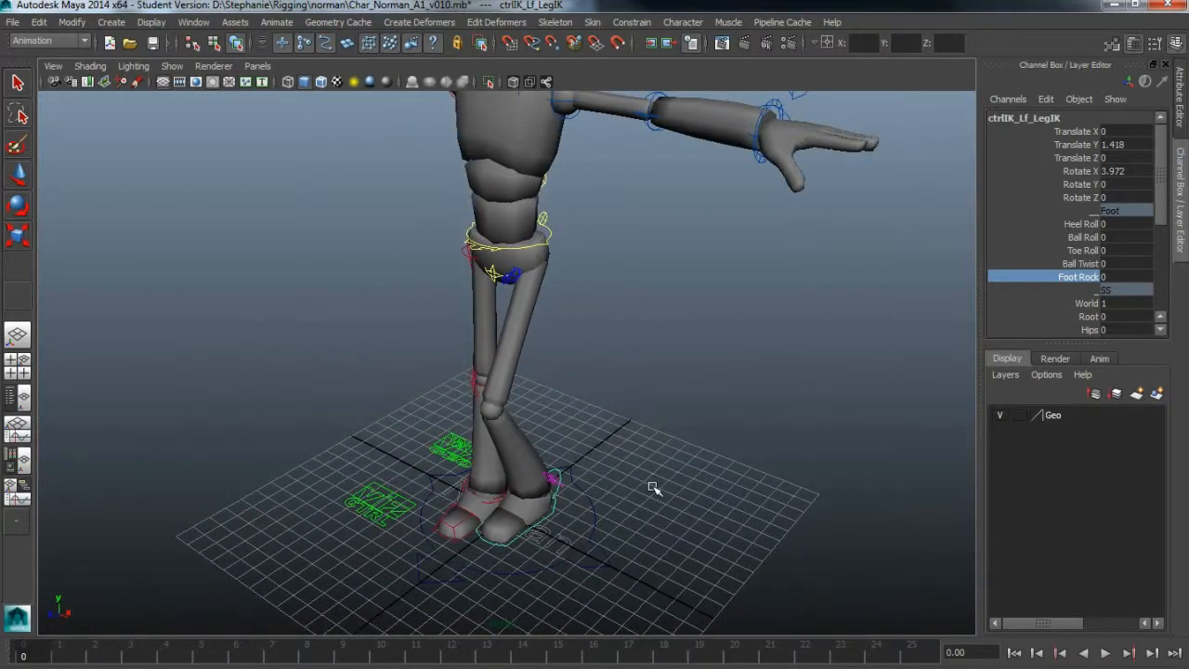
{"action": "mouse_move", "coordinate": [654, 447]}
{"action": "left_mouse_down", "text": "alt"}
{"action": "mouse_move", "coordinate": [735, 440]}
{"action": "mouse_move", "coordinate": [672, 448]}
{"action": "left_mouse_up", "text": "alt"}
{"action": "middle_click_drag", "start_coordinate": [734, 350], "coordinate": [726, 432], "text": "alt"}
{"action": "left_click_drag", "start_coordinate": [725, 431], "coordinate": [721, 445], "text": "alt"}
{"action": "left_click_drag", "start_coordinate": [757, 438], "coordinate": [758, 436], "text": "alt"}
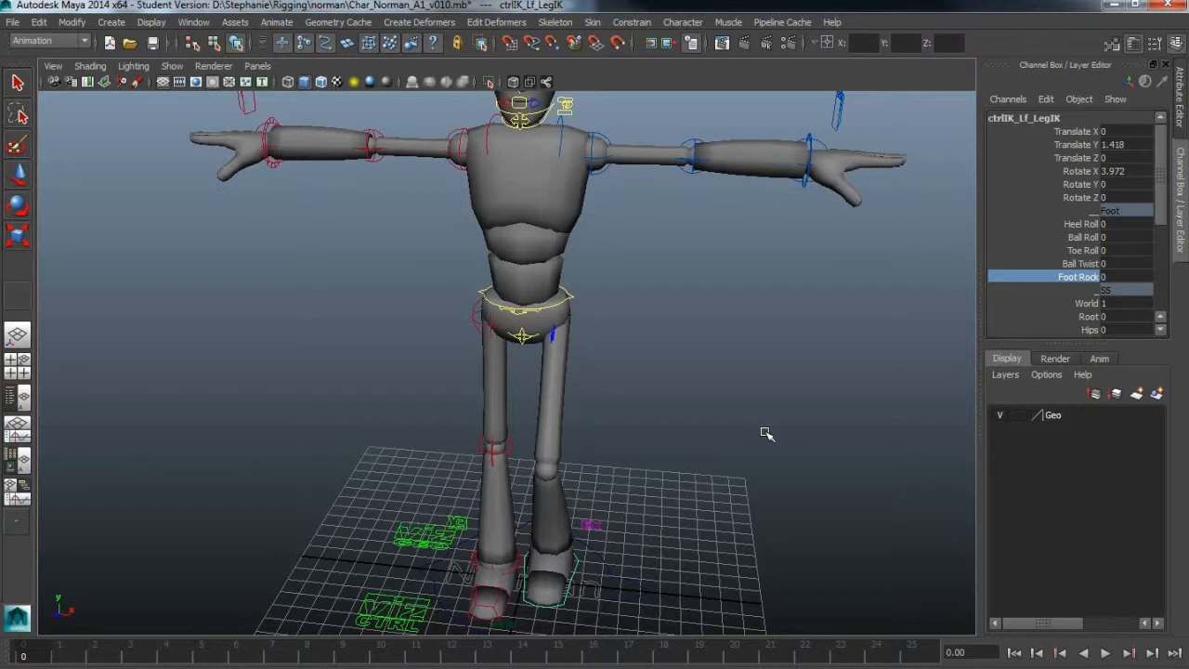
{"action": "scroll", "coordinate": [765, 433], "scroll_direction": "up", "scroll_amount": 2}
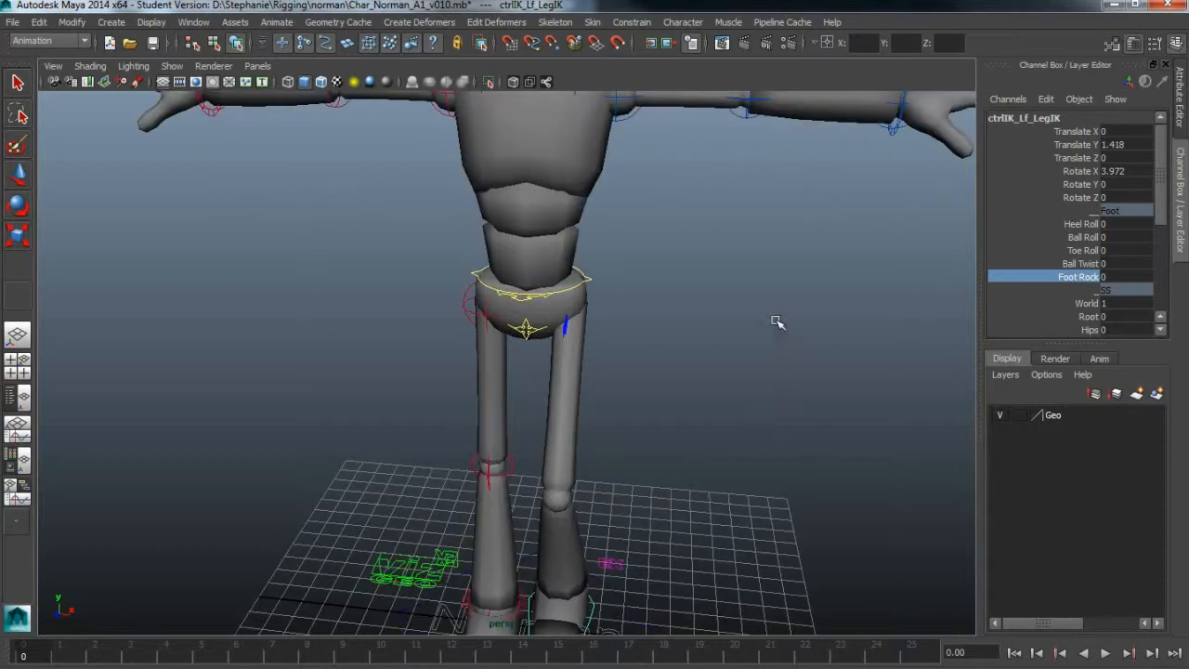
{"action": "middle_click_drag", "start_coordinate": [772, 257], "coordinate": [762, 396], "text": "alt"}
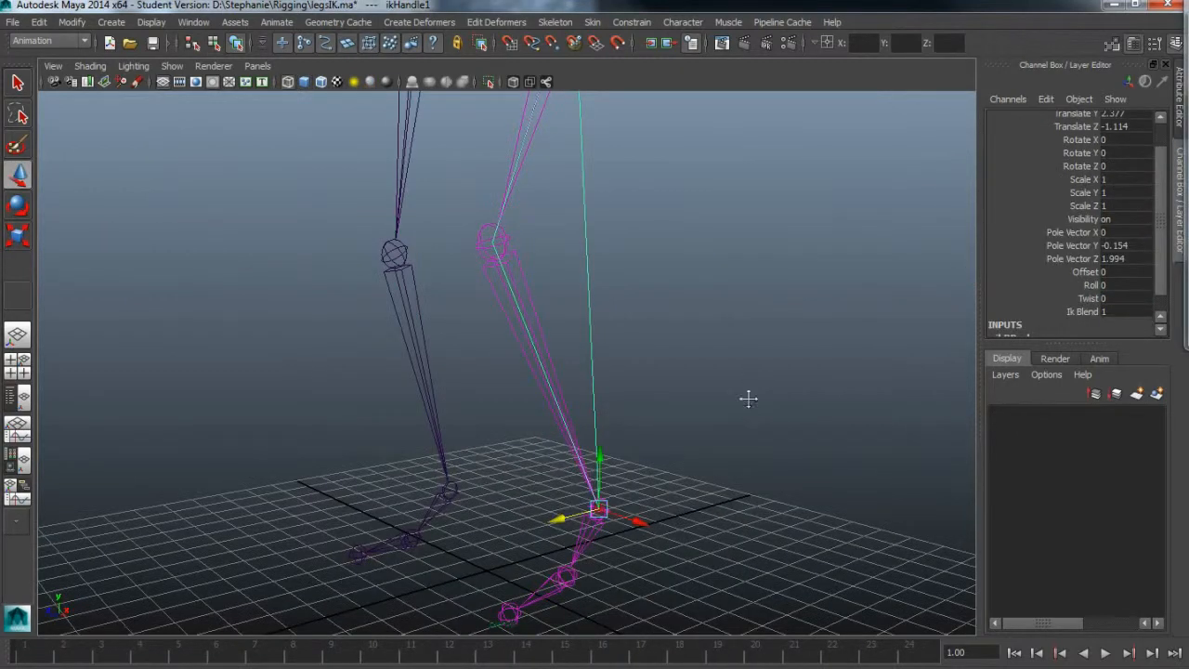
Step: In the legsIK.ma scene, try rotating the right knee joint and move the left ankle's IK handle vertically for comparison
{"action": "left_click_drag", "start_coordinate": [749, 398], "coordinate": [926, 292], "text": "alt"}
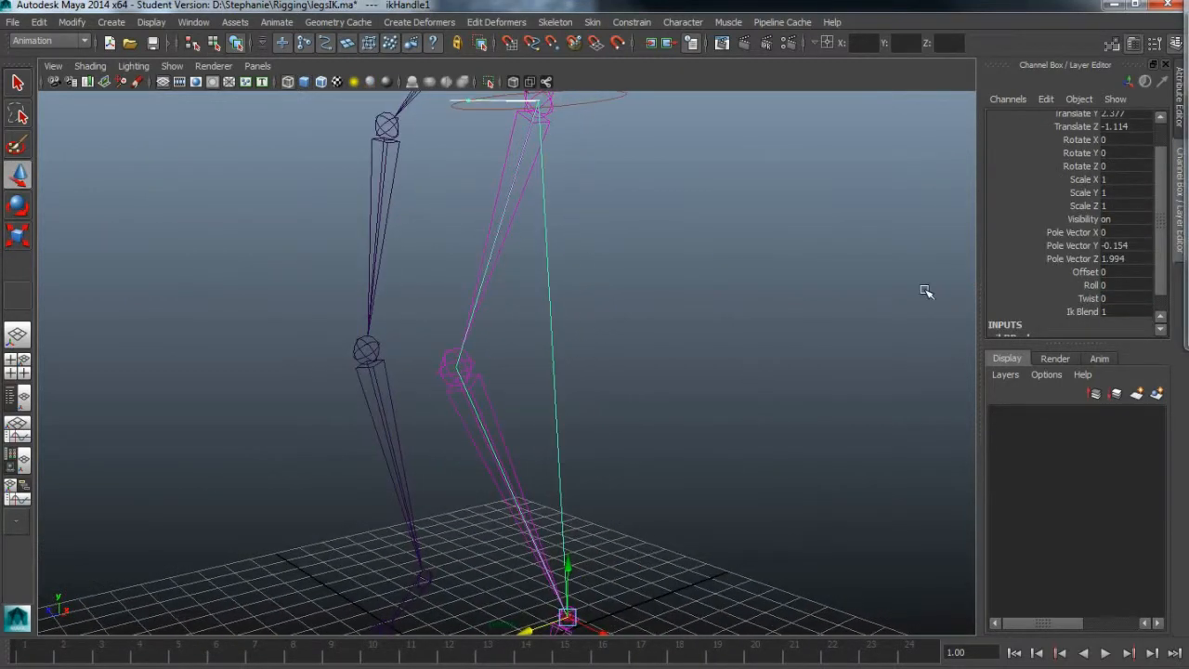
{"action": "left_click", "coordinate": [1180, 110]}
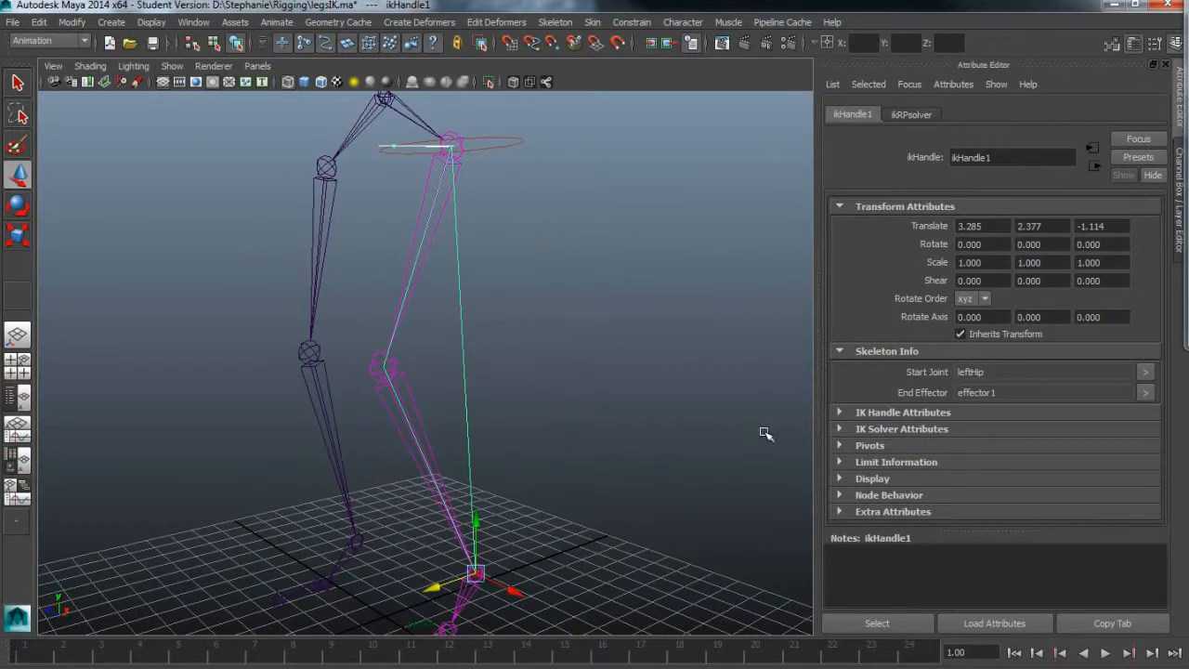
{"action": "left_click_drag", "start_coordinate": [741, 438], "coordinate": [710, 325], "text": "alt"}
{"action": "left_click_drag", "start_coordinate": [520, 399], "coordinate": [703, 490]}
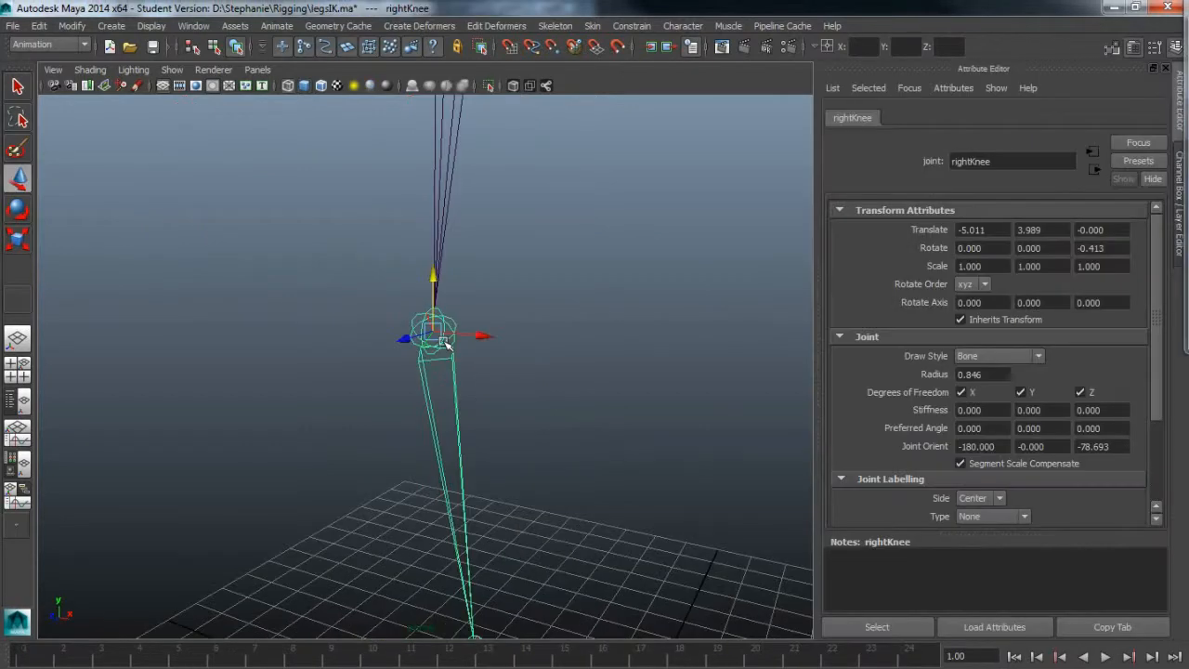
{"action": "key", "text": "e"}
{"action": "mouse_move", "coordinate": [411, 285]}
{"action": "left_mouse_down"}
{"action": "mouse_move", "coordinate": [388, 372]}
{"action": "mouse_move", "coordinate": [403, 276]}
{"action": "left_mouse_up"}
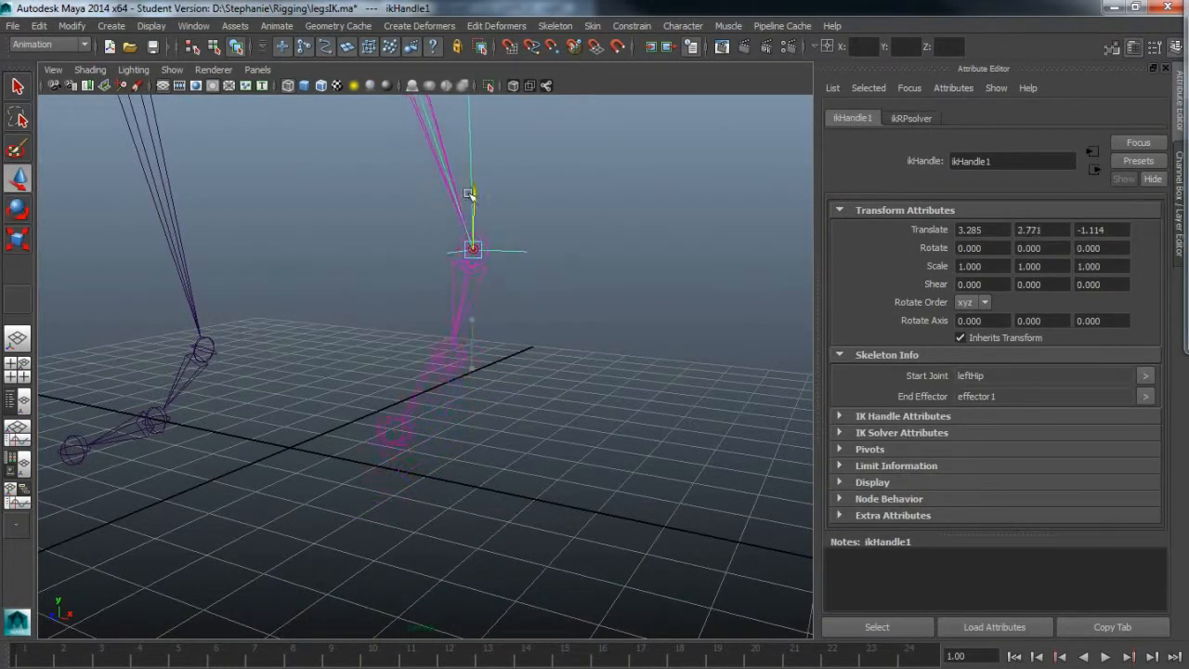
{"action": "left_click_drag", "start_coordinate": [472, 195], "coordinate": [472, 279]}
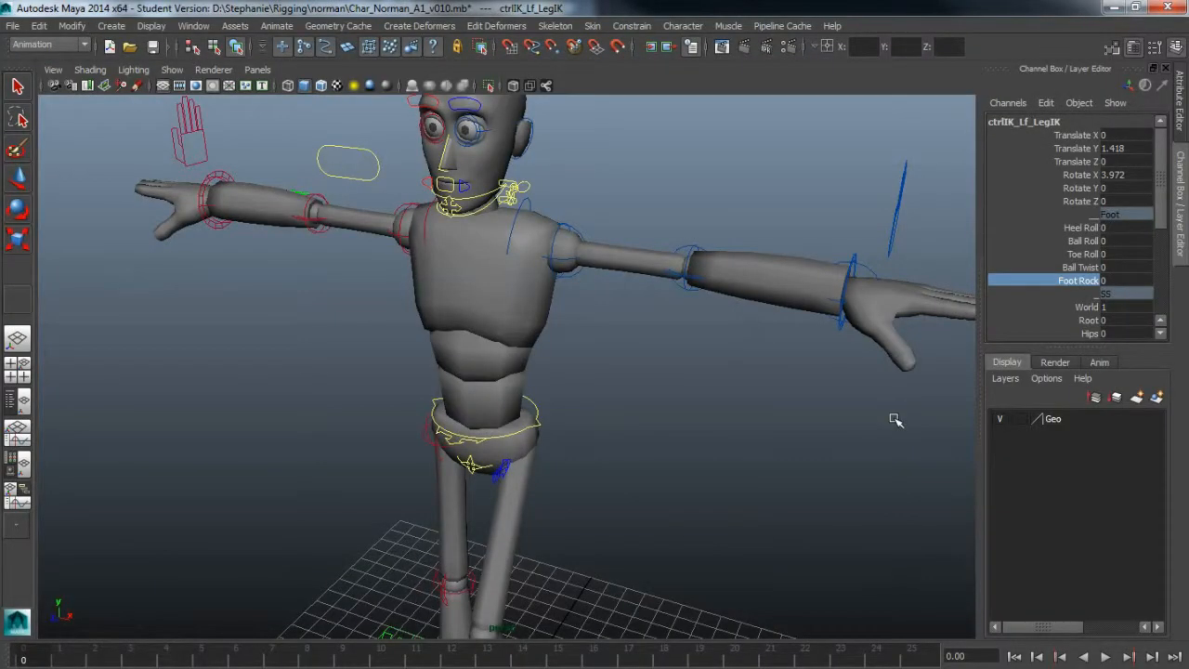
Step: Examine the full Norman character and then its foot controls up close in the Char_Norman_A1_v010 scene
{"action": "right_click_drag", "start_coordinate": [884, 478], "coordinate": [695, 470], "text": "alt"}
{"action": "middle_click_drag", "start_coordinate": [696, 470], "coordinate": [724, 441], "text": "alt"}
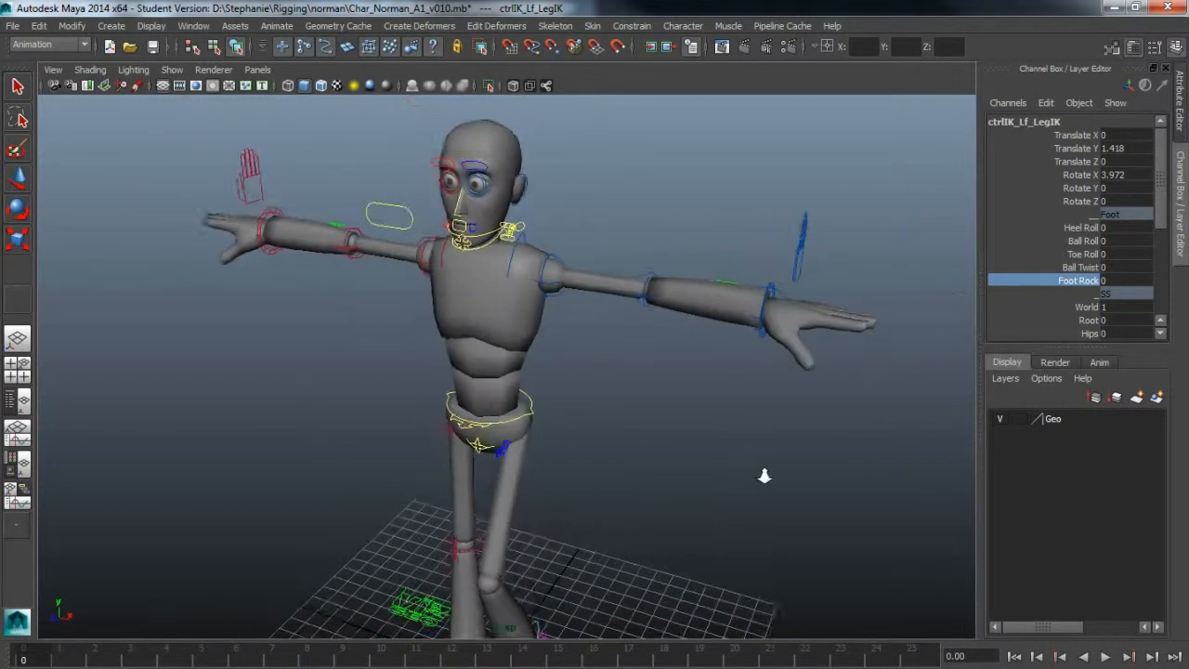
{"action": "right_click_drag", "start_coordinate": [762, 475], "coordinate": [693, 470], "text": "alt"}
{"action": "middle_click_drag", "start_coordinate": [693, 470], "coordinate": [723, 440], "text": "alt"}
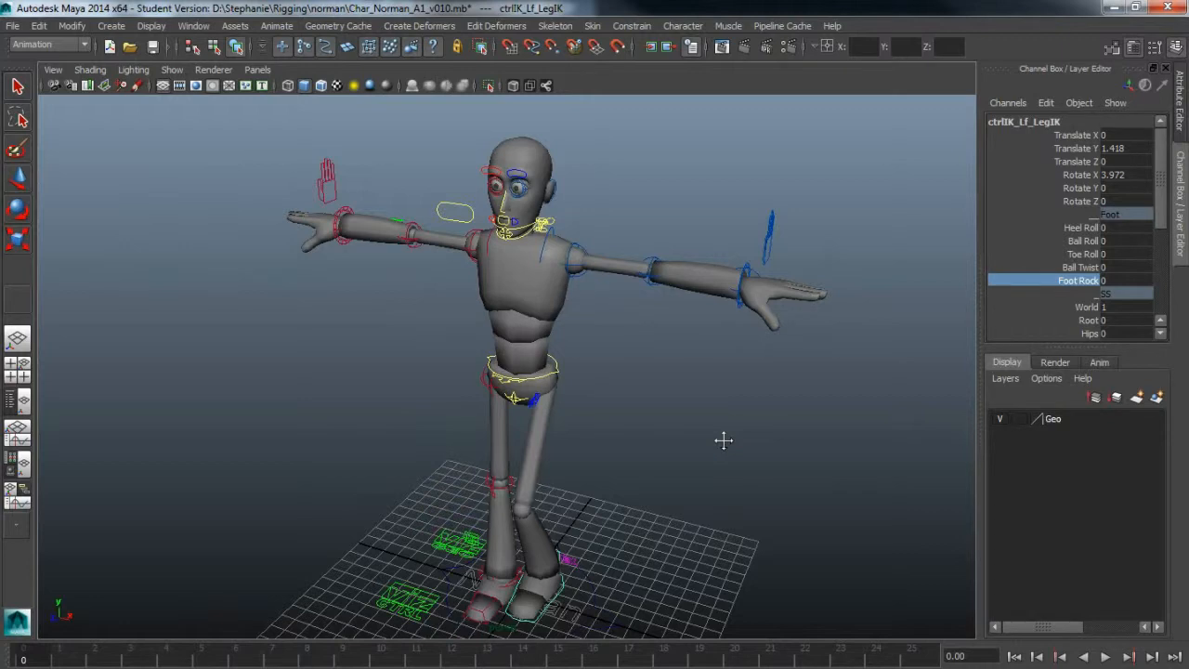
{"action": "left_click_drag", "start_coordinate": [723, 440], "coordinate": [743, 486], "text": "alt"}
{"action": "right_click_drag", "start_coordinate": [743, 485], "coordinate": [919, 510], "text": "alt"}
{"action": "left_click_drag", "start_coordinate": [920, 510], "coordinate": [796, 486], "text": "alt"}
{"action": "right_click_drag", "start_coordinate": [796, 486], "coordinate": [905, 465], "text": "alt"}
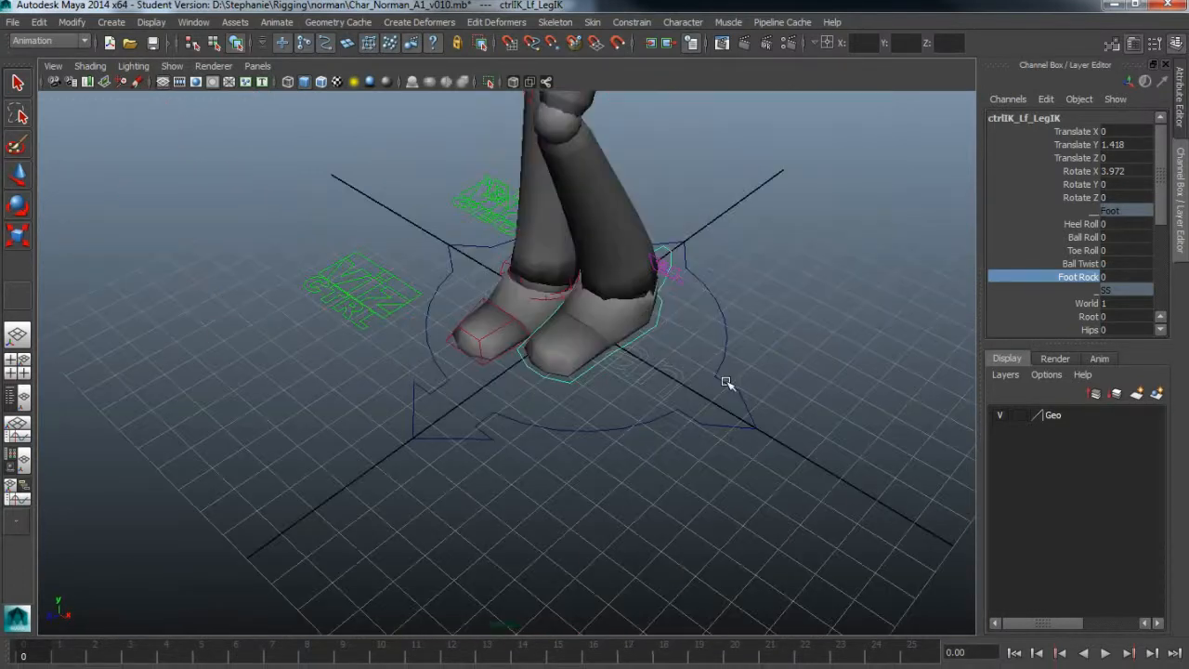
Step: Try rotating the right leg's FK knee control to about 38.179 in Z, and undo the rotation
{"action": "left_click", "coordinate": [727, 382]}
{"action": "left_click_drag", "start_coordinate": [726, 382], "coordinate": [696, 445], "text": "alt"}
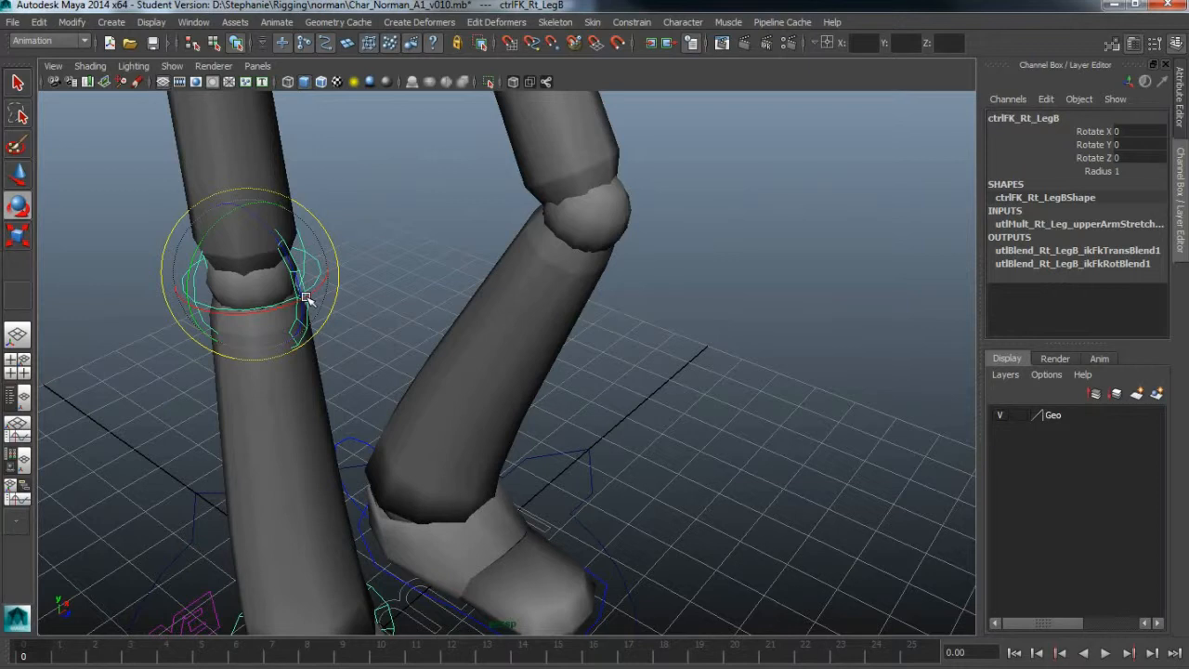
{"action": "left_click_drag", "start_coordinate": [295, 262], "coordinate": [305, 302]}
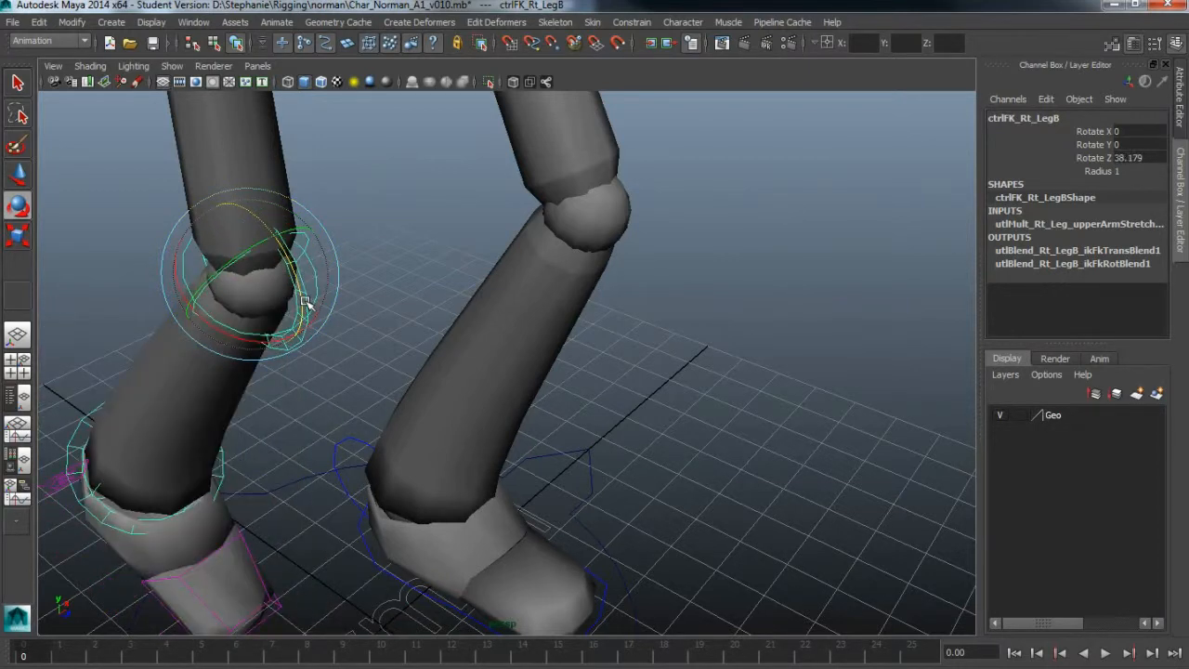
{"action": "key", "text": "ctrl+z"}
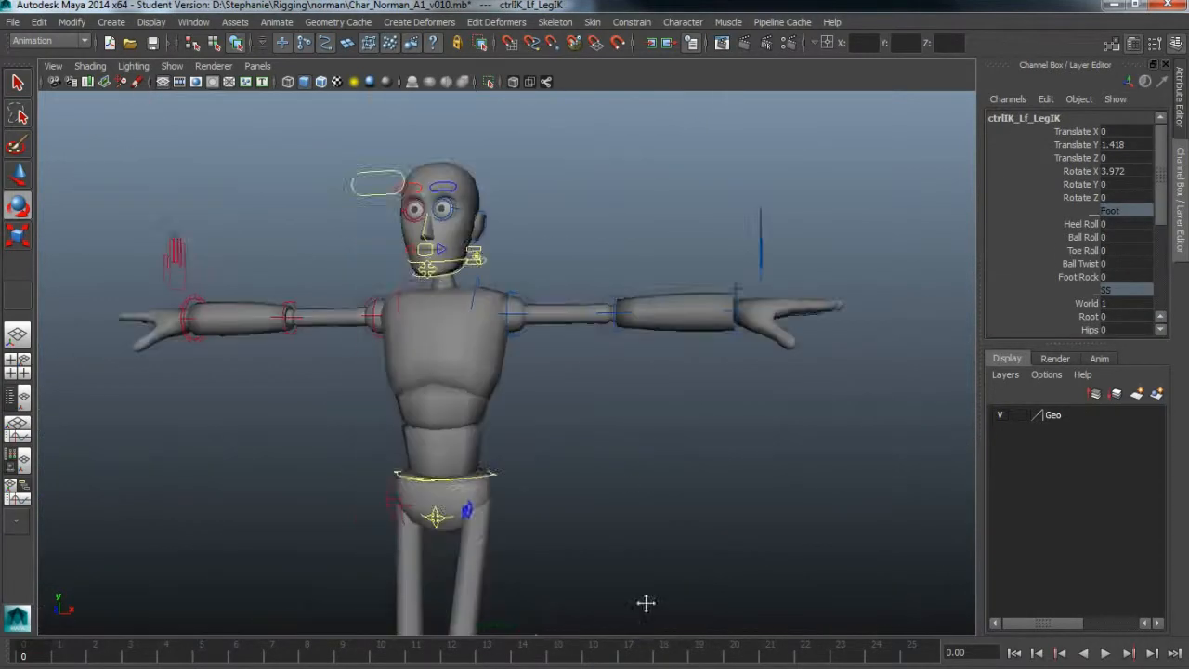
Step: Select the left leg's pole vector control beside the hips and activate the Rotate tool on it
{"action": "left_click_drag", "start_coordinate": [645, 603], "coordinate": [314, 464], "text": "alt"}
{"action": "right_click_drag", "start_coordinate": [314, 463], "coordinate": [885, 373], "text": "alt"}
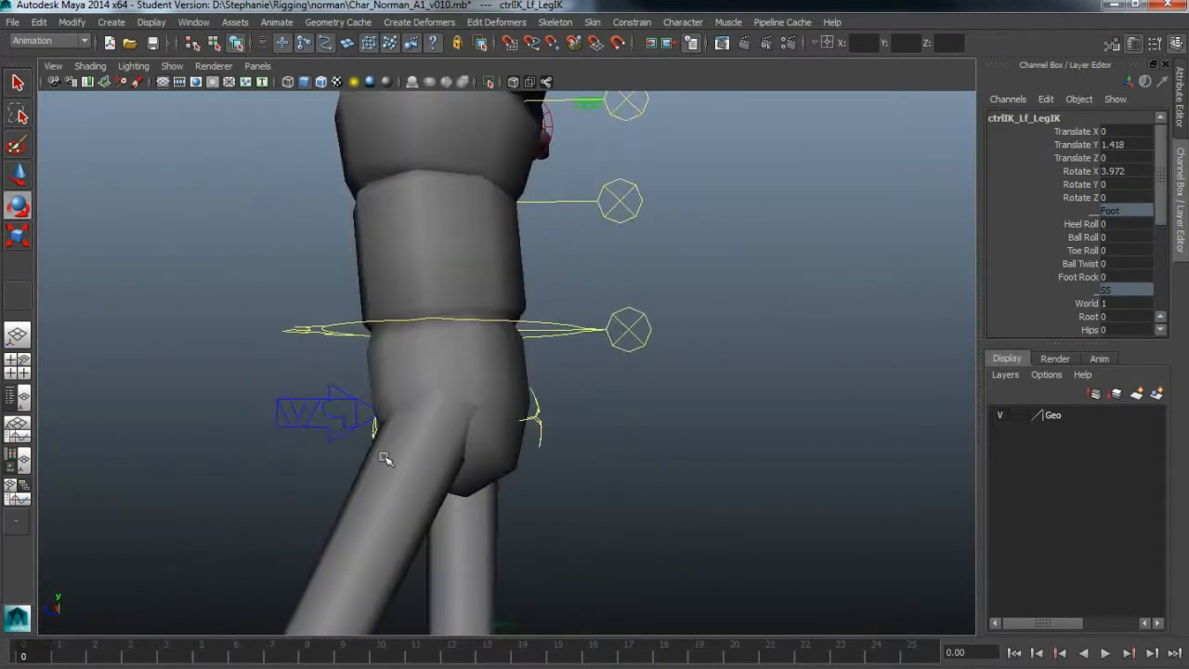
{"action": "left_click", "coordinate": [327, 418]}
{"action": "key", "text": "e"}
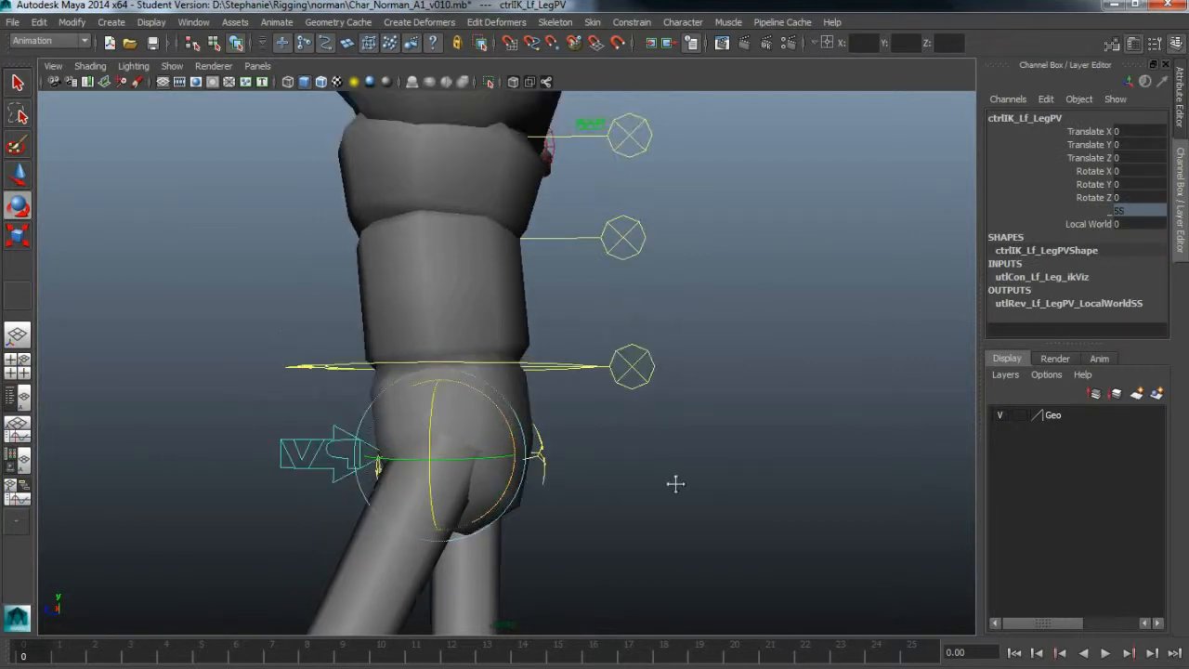
Step: Select the left foot's IK control and examine the foot from the side
{"action": "middle_click_drag", "start_coordinate": [824, 496], "coordinate": [670, 501], "text": "alt"}
{"action": "left_click_drag", "start_coordinate": [670, 502], "coordinate": [728, 600], "text": "alt"}
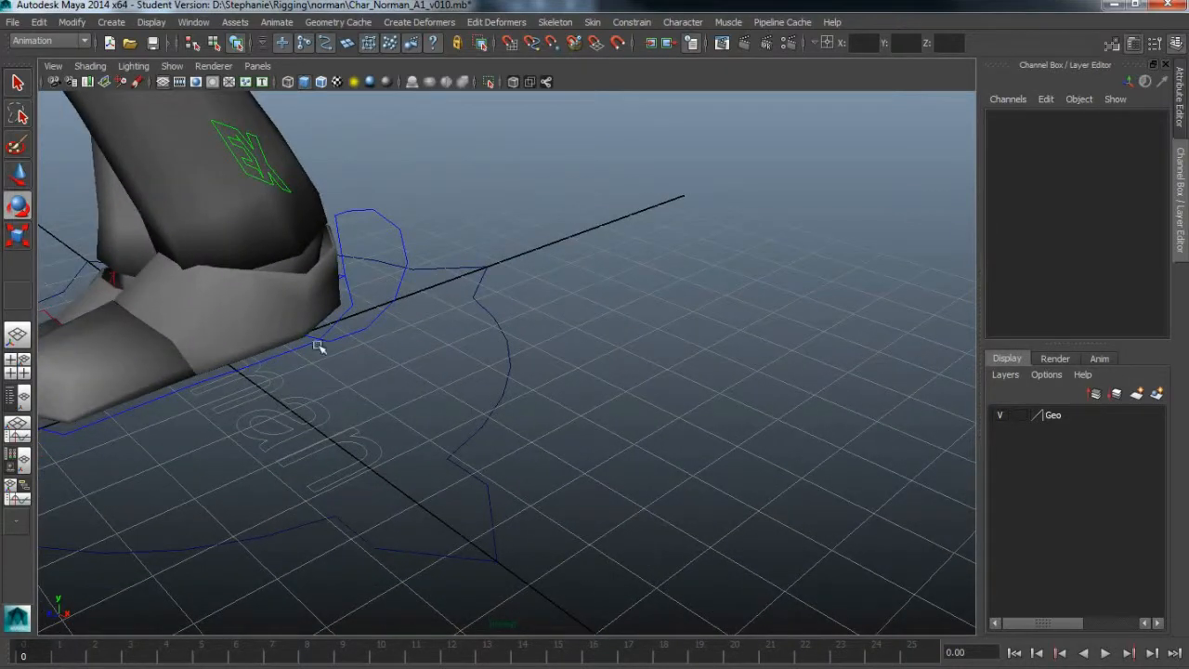
{"action": "left_click", "coordinate": [319, 347]}
{"action": "left_click_drag", "start_coordinate": [484, 392], "coordinate": [233, 399], "text": "alt"}
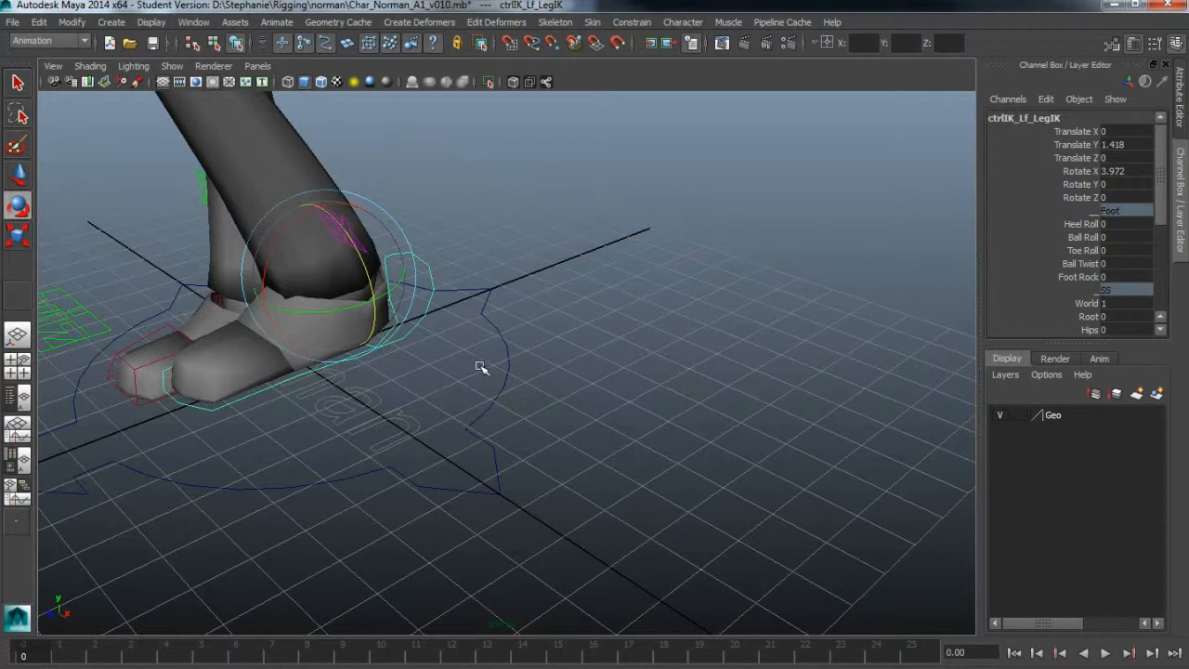
{"action": "left_click_drag", "start_coordinate": [627, 410], "coordinate": [601, 381], "text": "alt"}
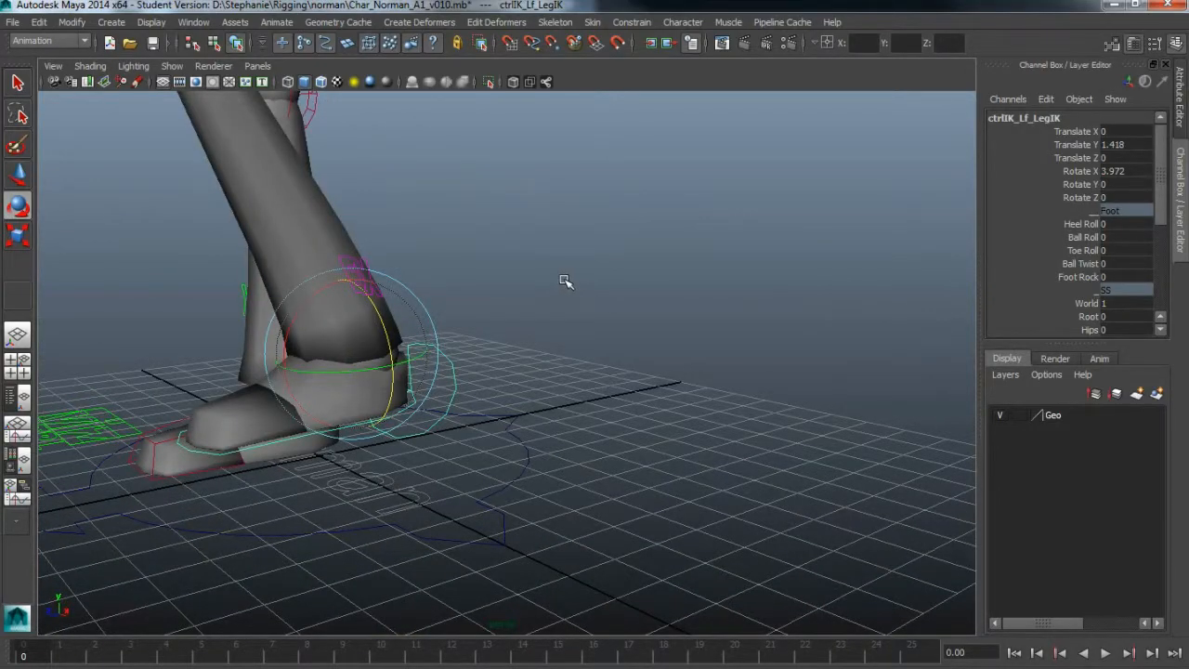